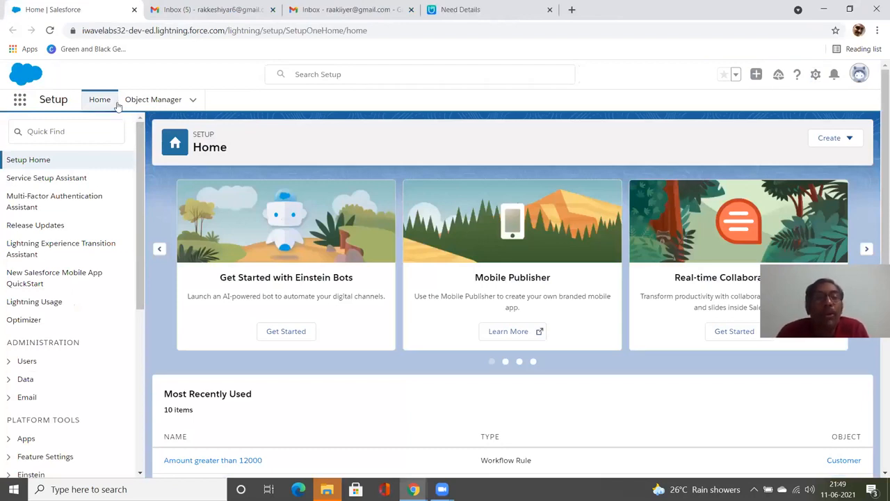
Start a new custom object labelled Bill, plural Bills, with a Text record name
click(193, 101)
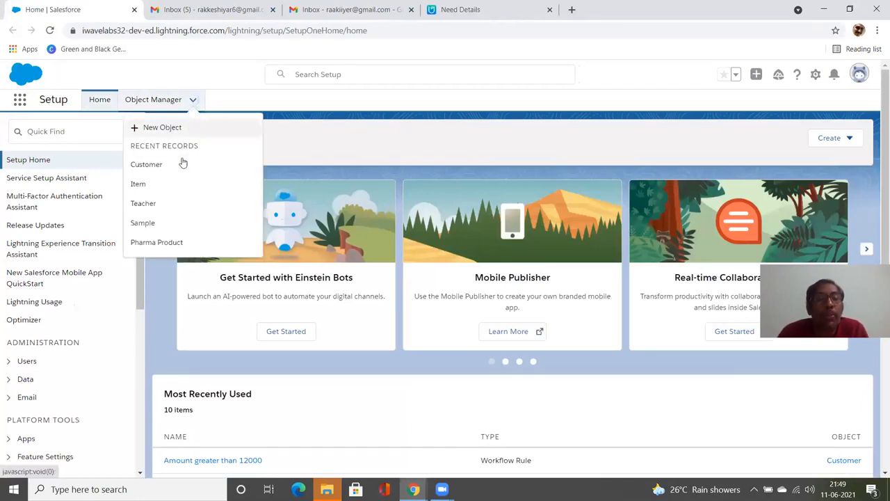
click(177, 129)
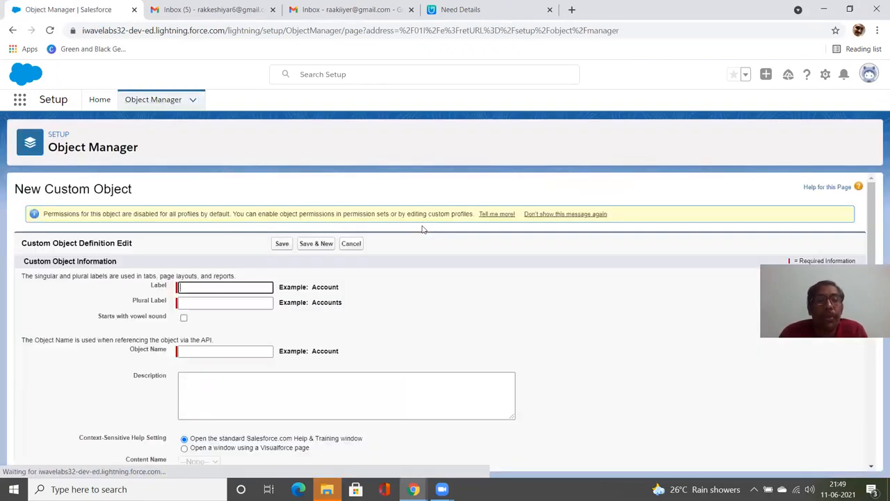
text(Bill)
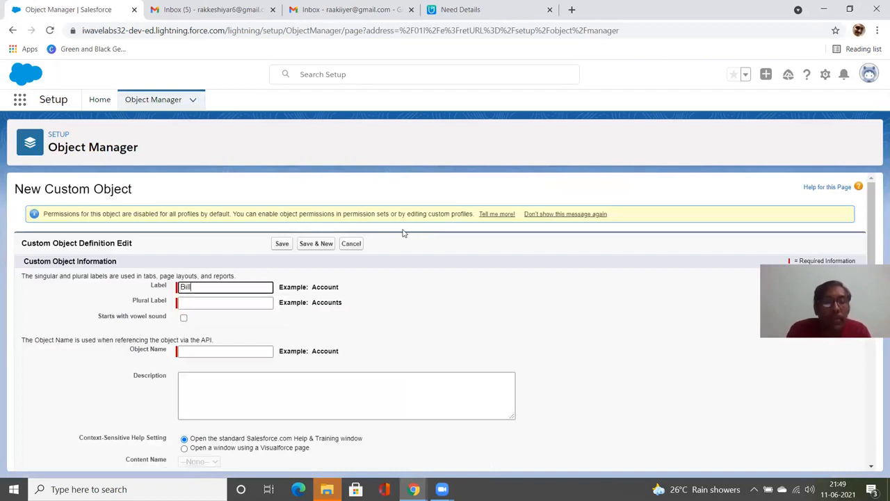
key(Tab)
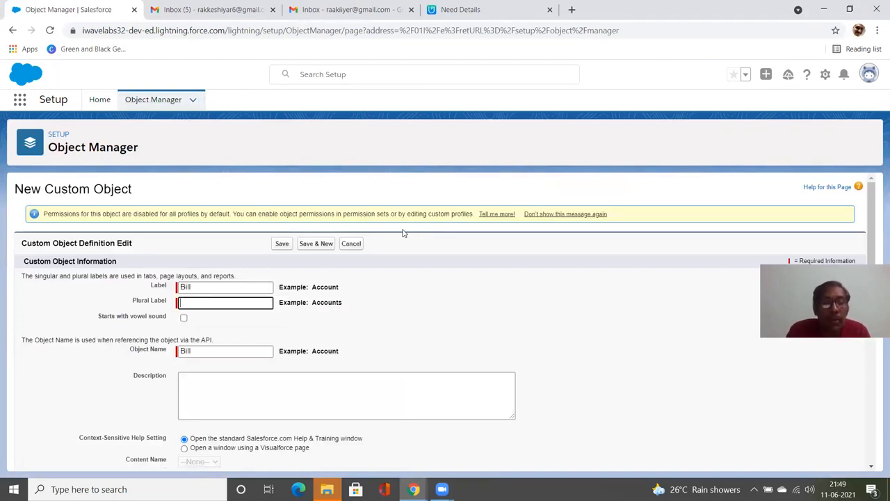
key(Tab)
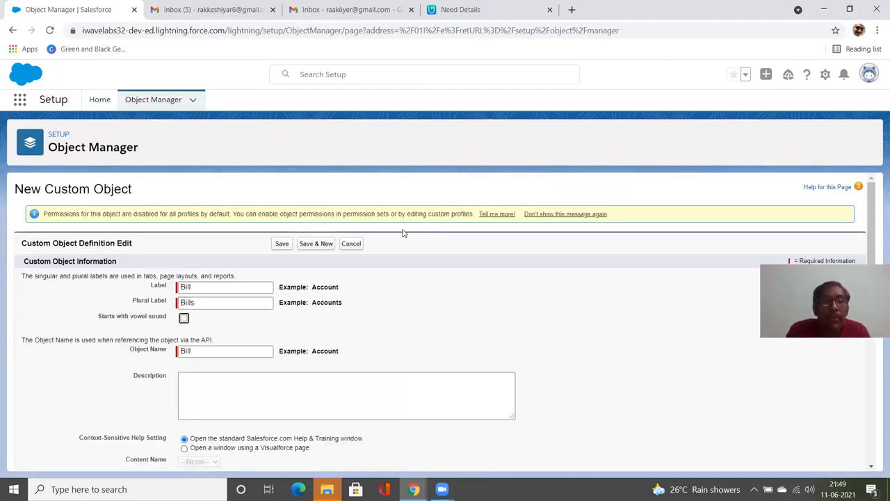
scroll(342, 314, down, 3)
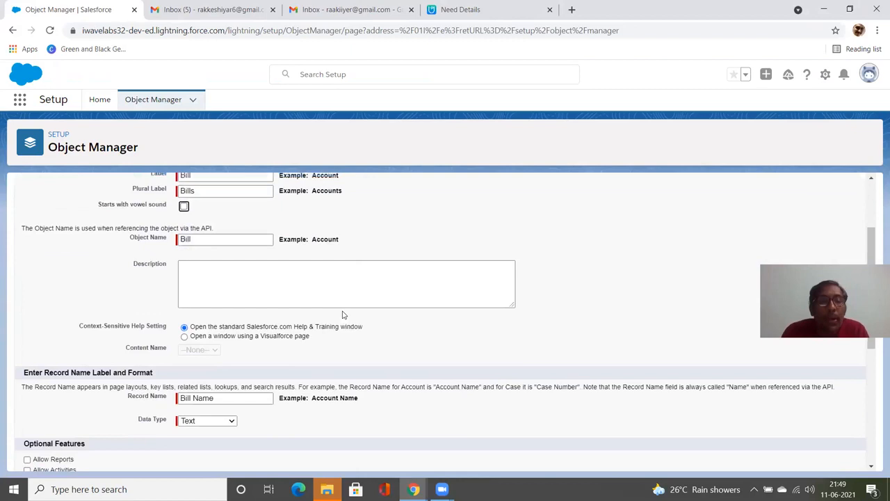
click(231, 338)
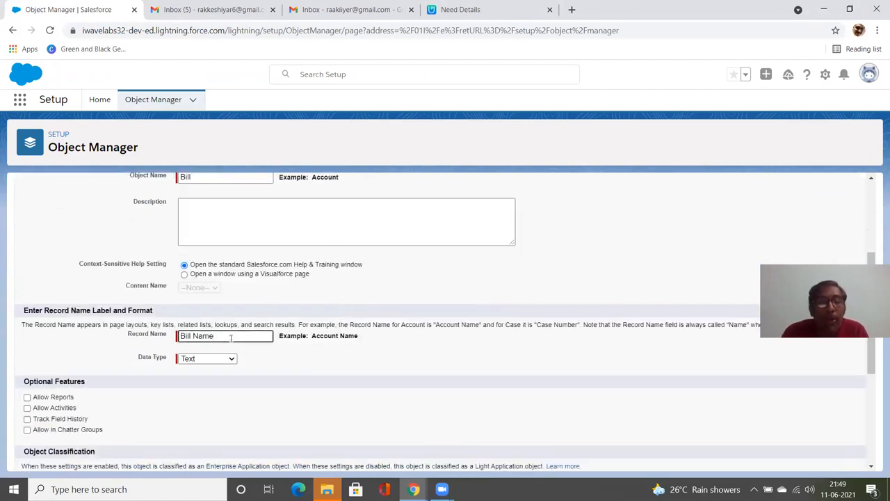
key(alt+Tab)
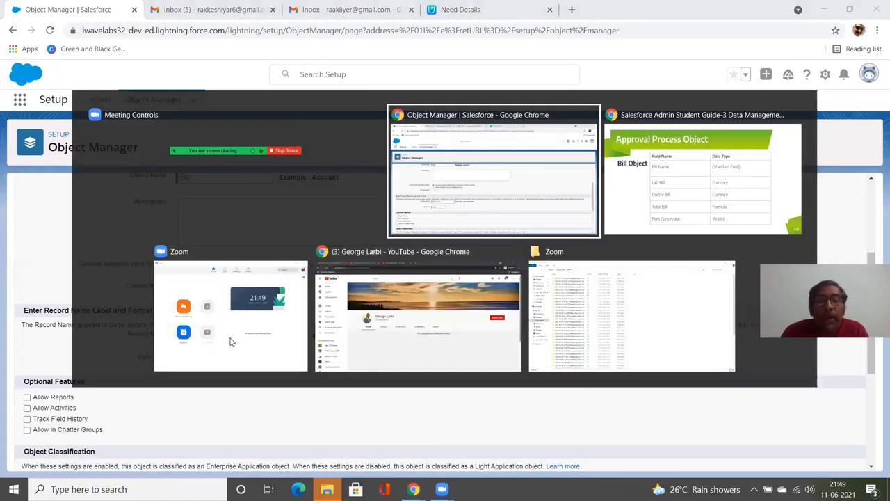
key(alt+Tab)
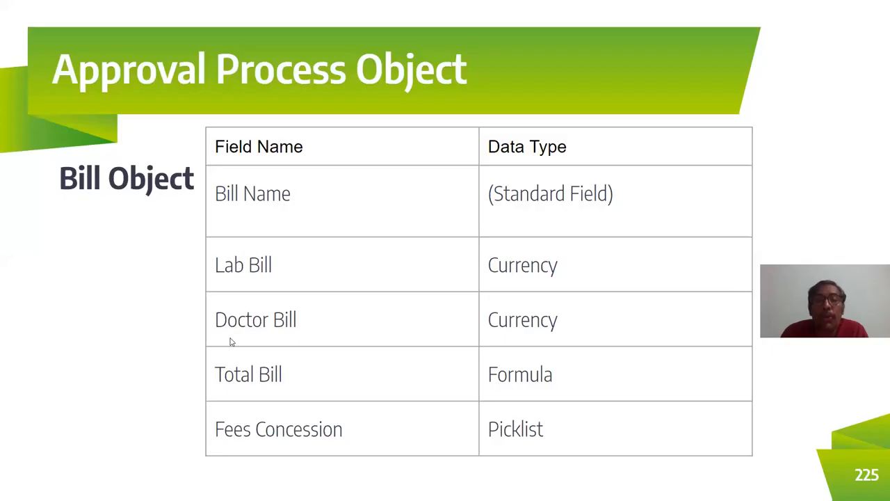
key(alt+Tab)
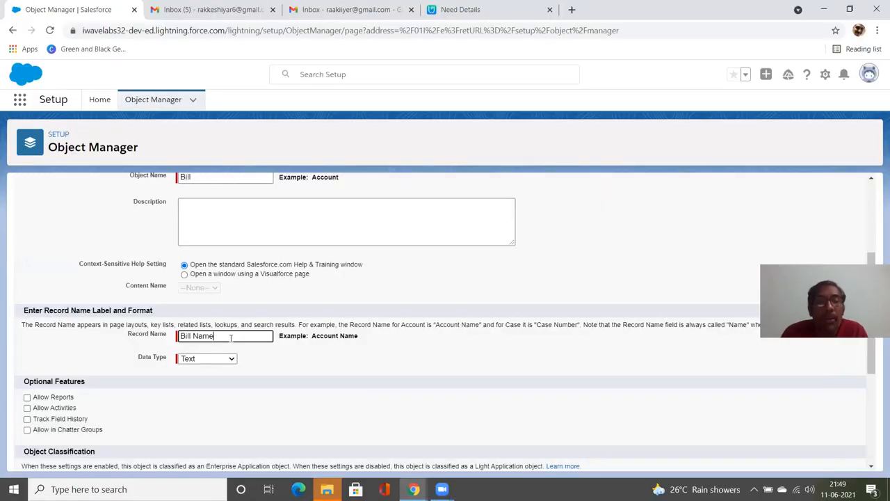
click(209, 361)
click(193, 368)
scroll(193, 369, down, 2)
Enable reports, field history, chatter groups, search, and notes and attachments for Bill
click(27, 281)
click(28, 303)
click(27, 314)
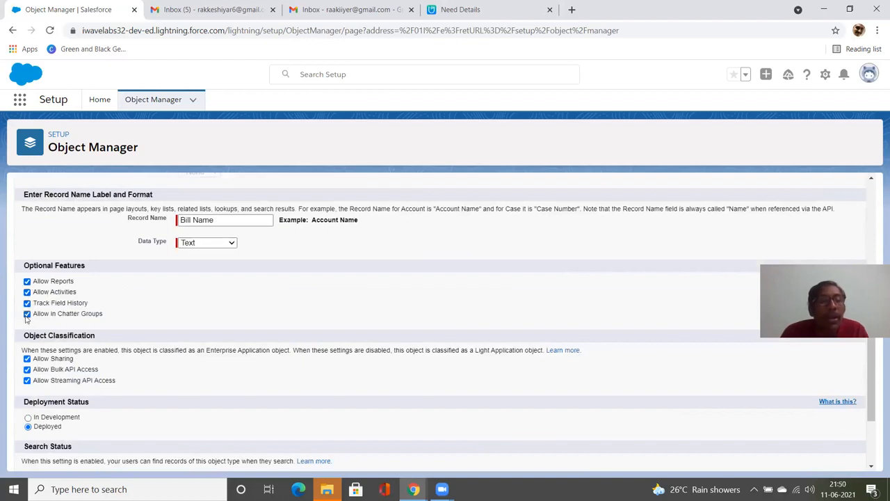
scroll(27, 316, down, 1)
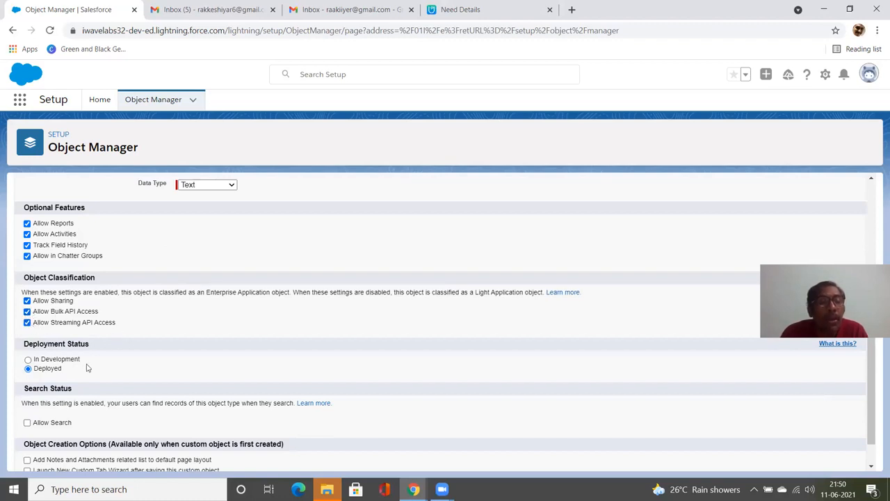
scroll(68, 360, down, 2)
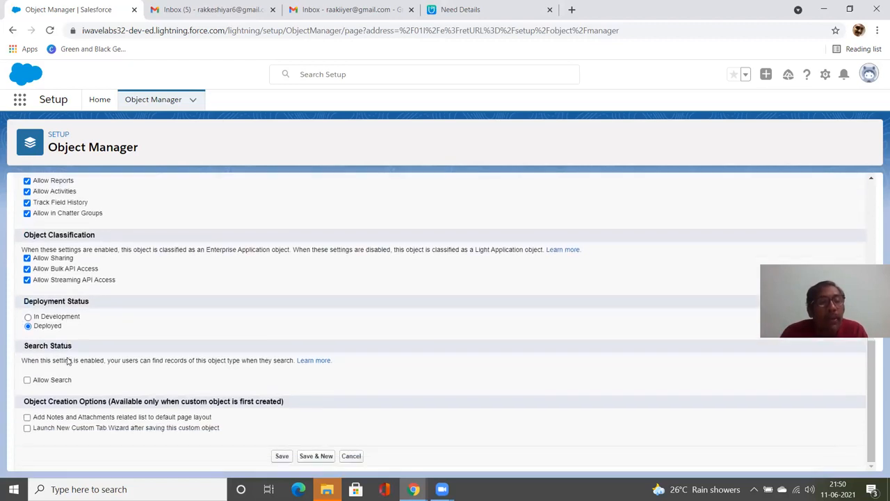
click(39, 380)
click(27, 418)
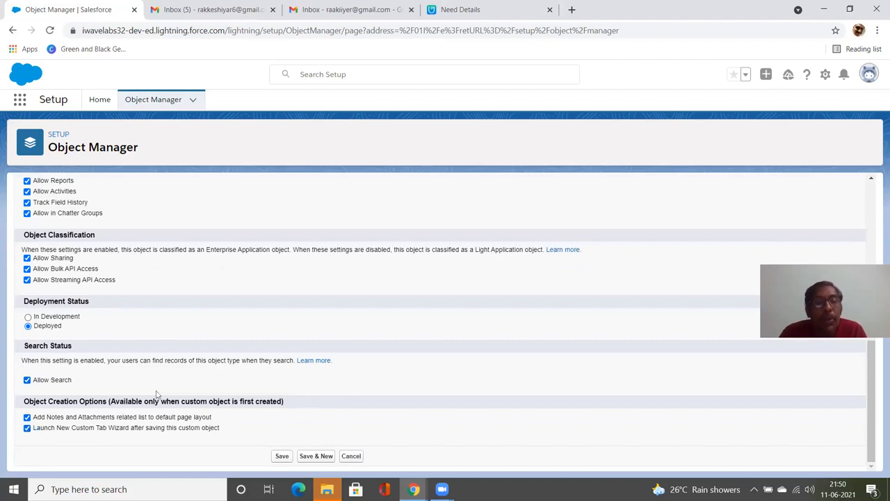
Save the Bill object and give its tab the Headset style with default profile visibility
click(284, 457)
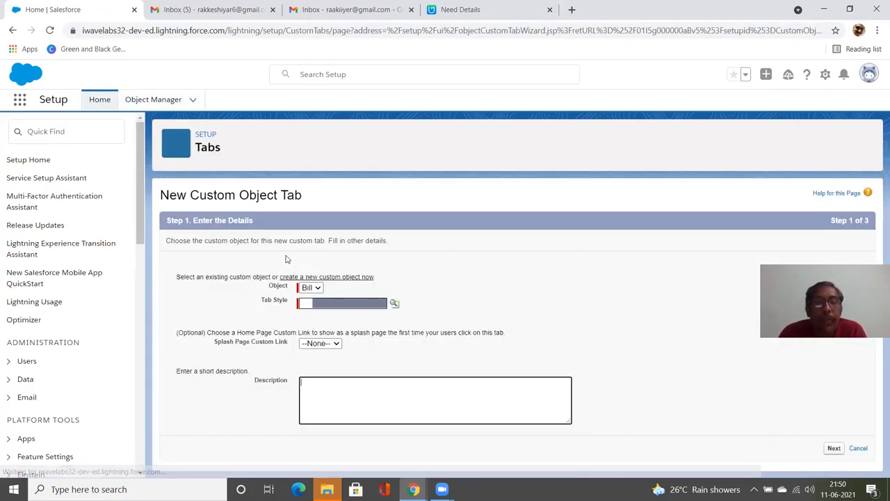
click(392, 306)
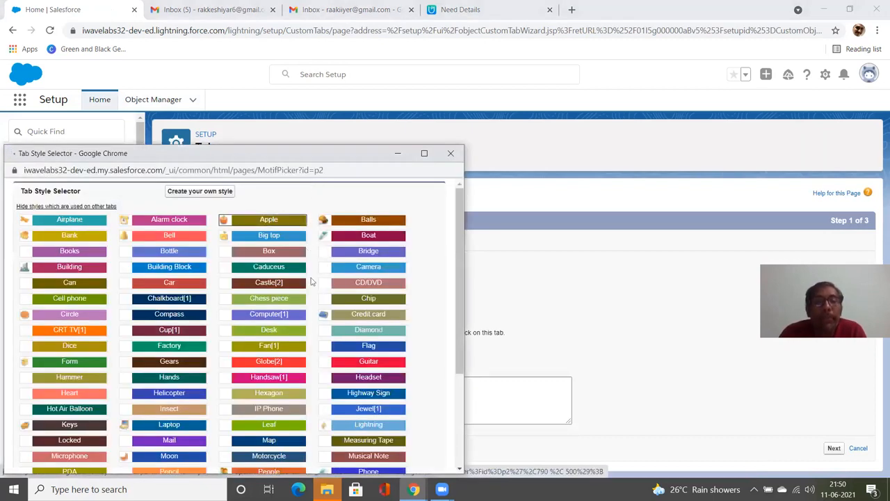
click(376, 379)
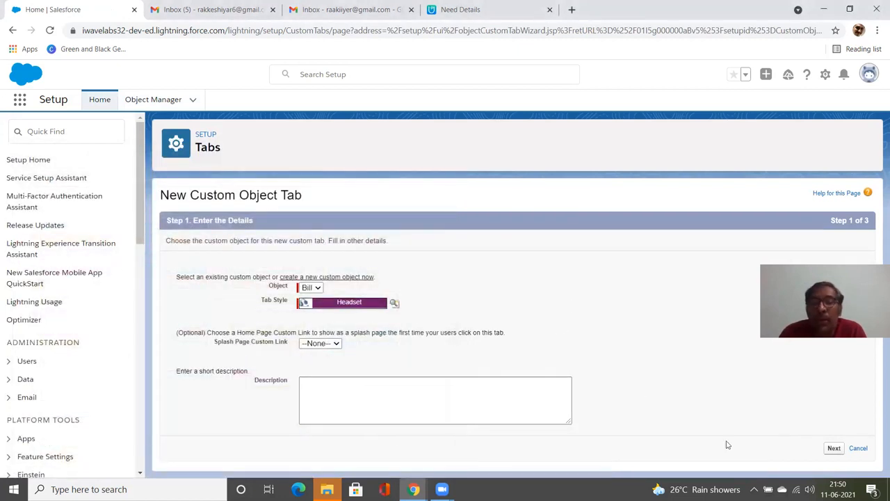
click(834, 449)
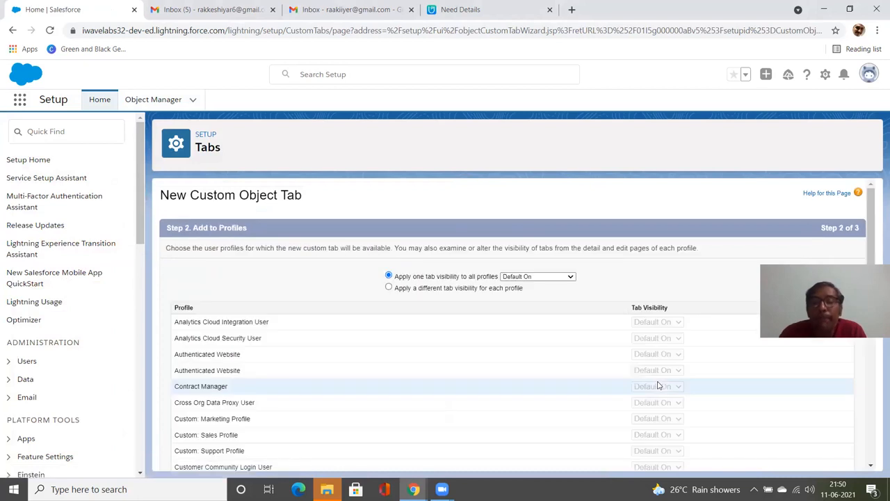
scroll(723, 252, down, 10)
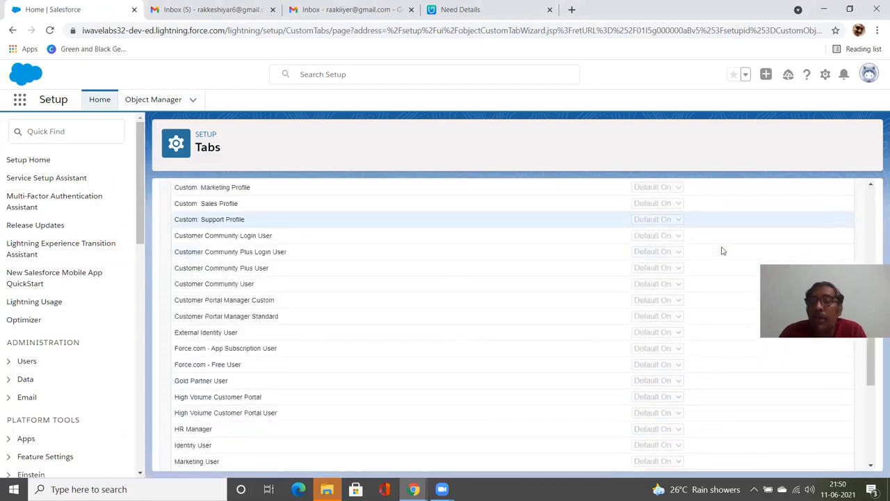
click(822, 457)
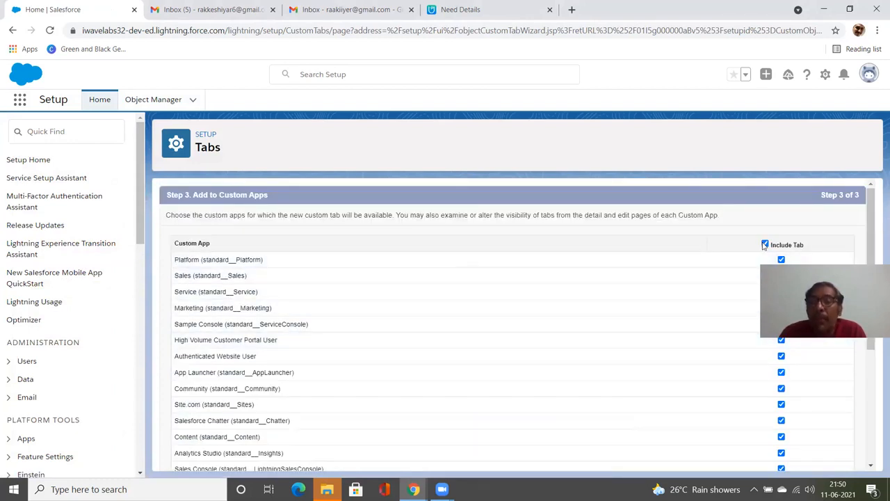
Limit the Bill tab to the Pharma App only
click(765, 245)
scroll(593, 284, down, 5)
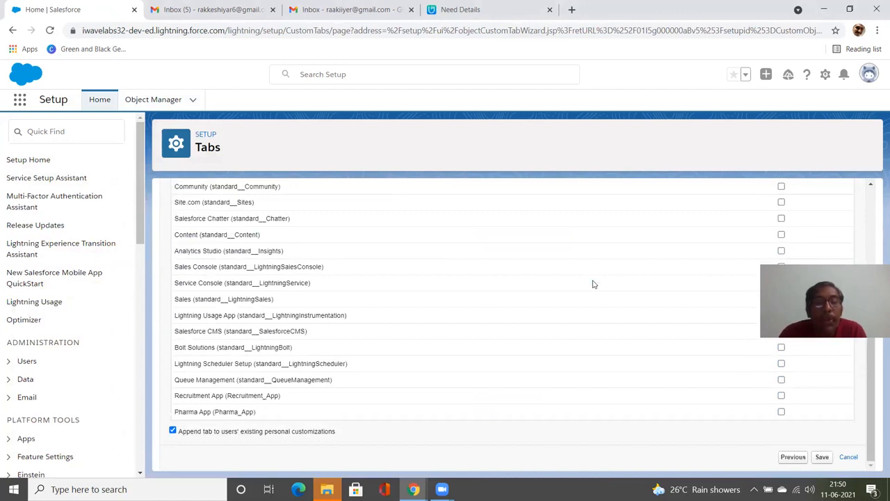
click(782, 412)
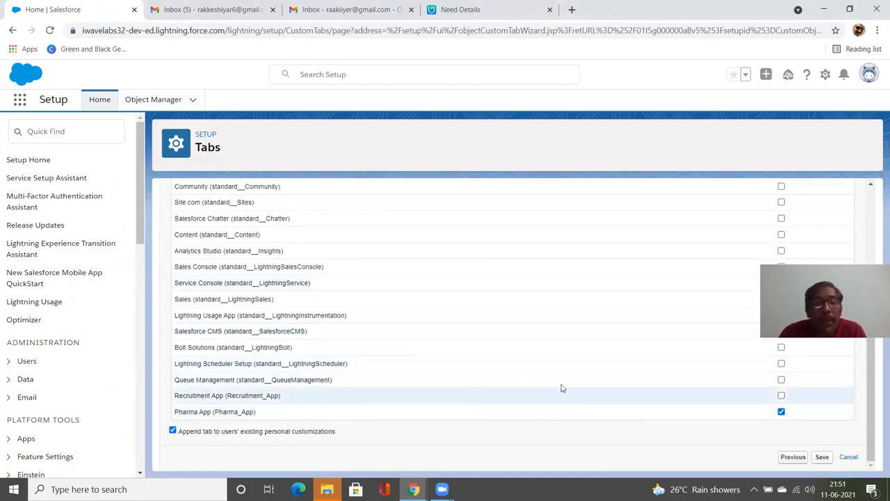
Save the Bill tab and open the Bill object's Fields & Relationships list
click(827, 462)
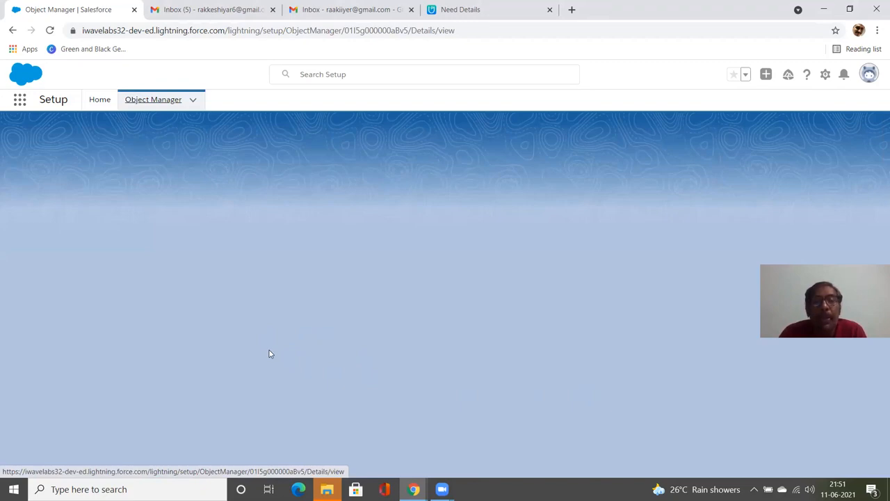
key(alt+Tab)
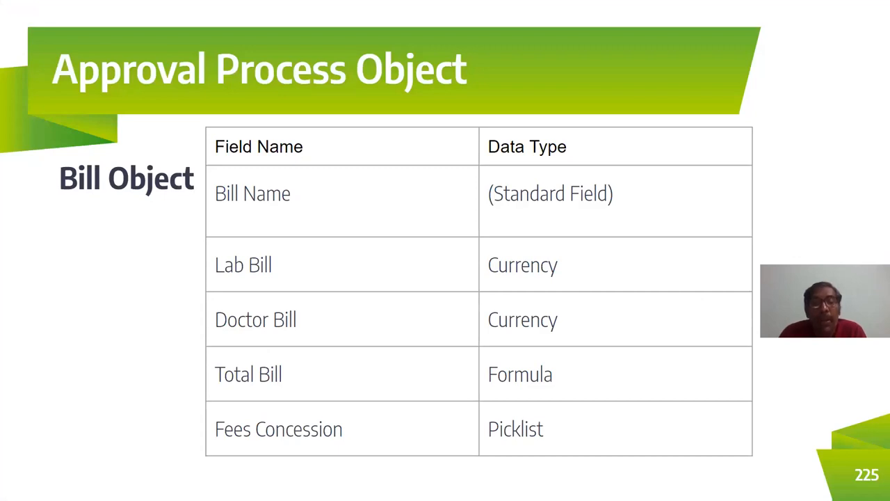
key(alt+Tab)
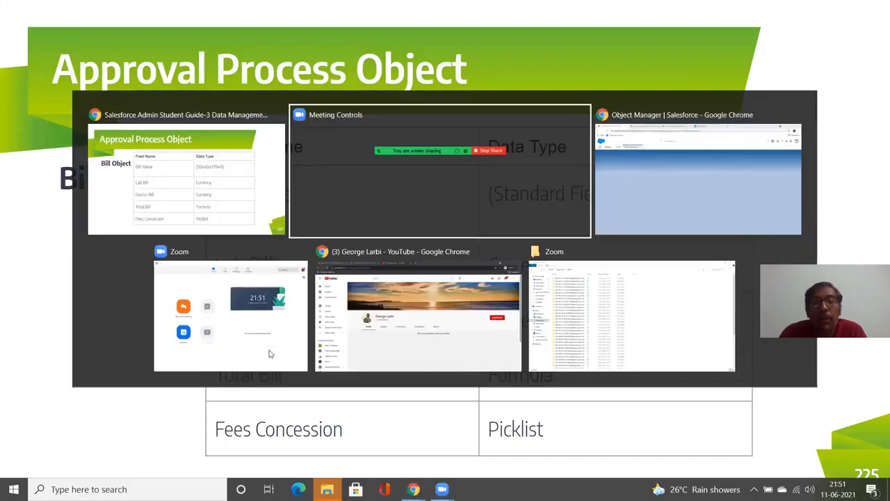
key(alt+Tab)
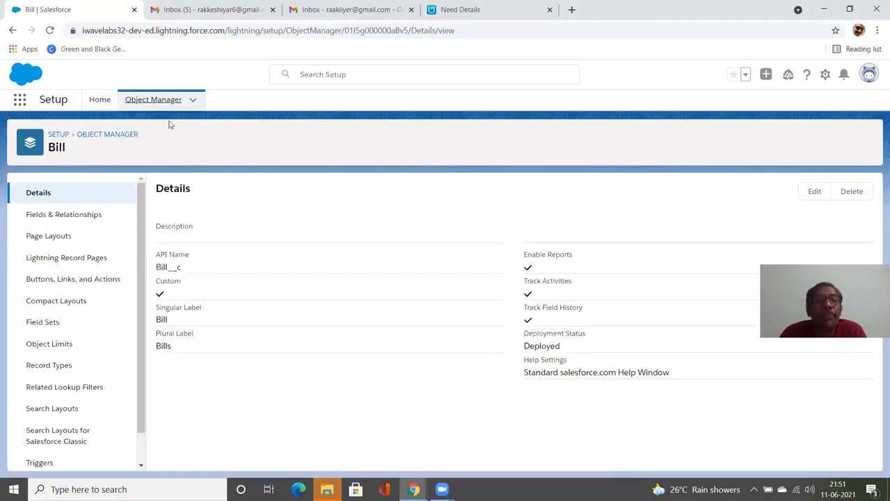
click(98, 222)
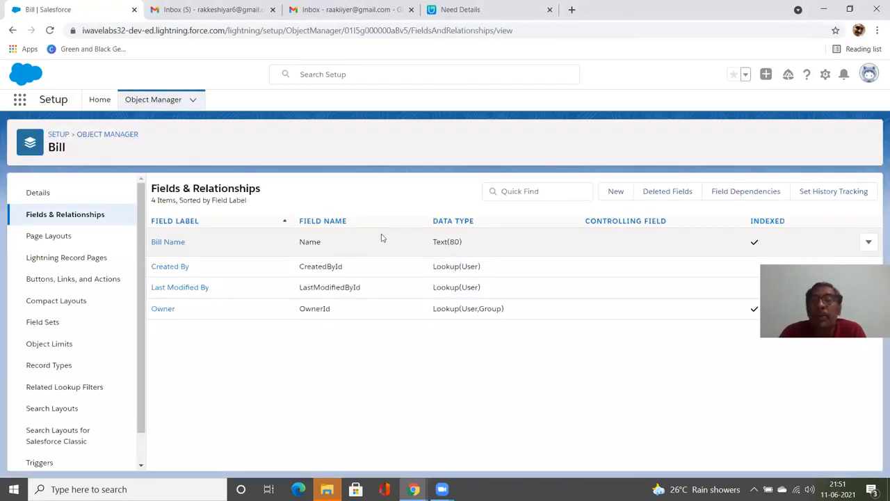
Create a new Currency field on Bill labelled Lab Bill
click(602, 198)
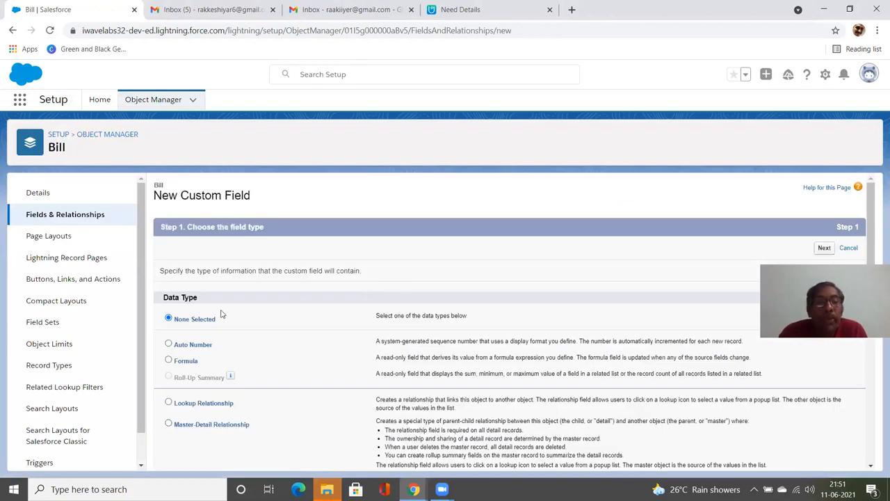
scroll(221, 314, down, 2)
scroll(222, 315, down, 2)
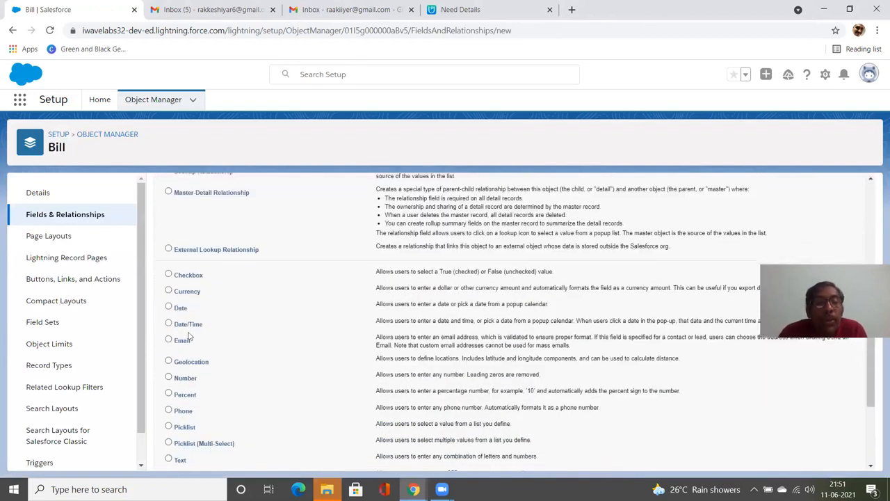
click(169, 291)
scroll(324, 323, up, 4)
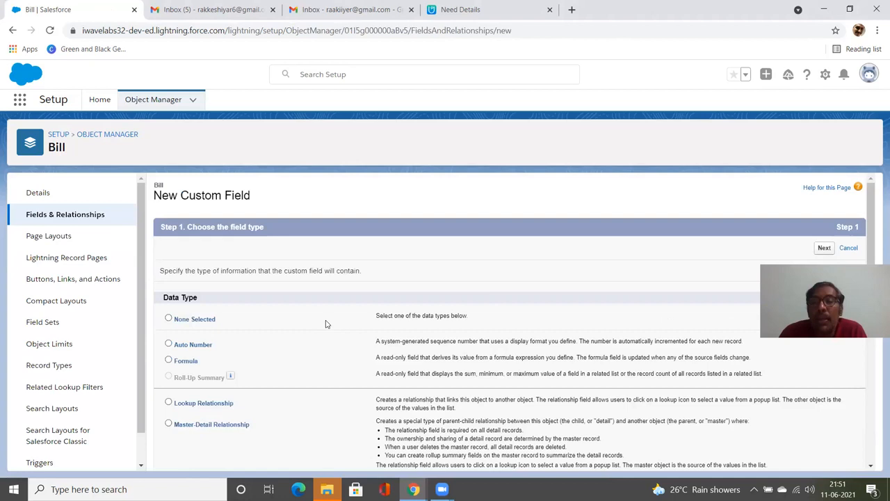
click(824, 248)
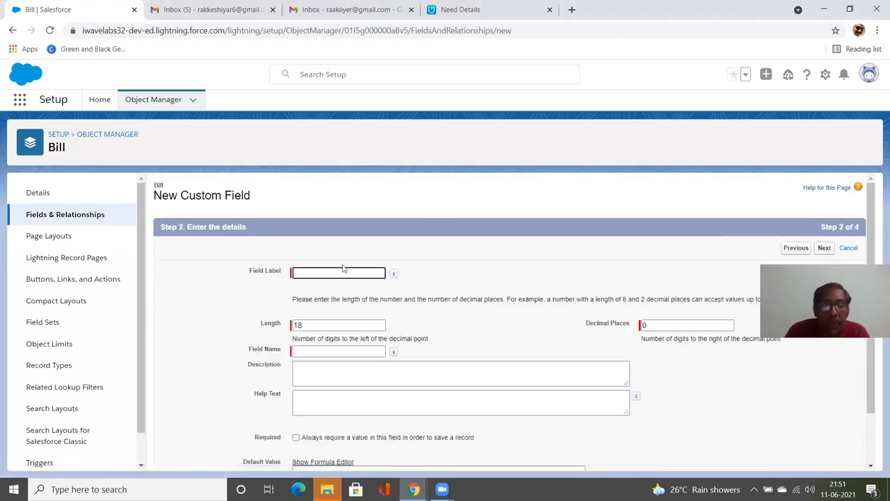
text(Lab Bill)
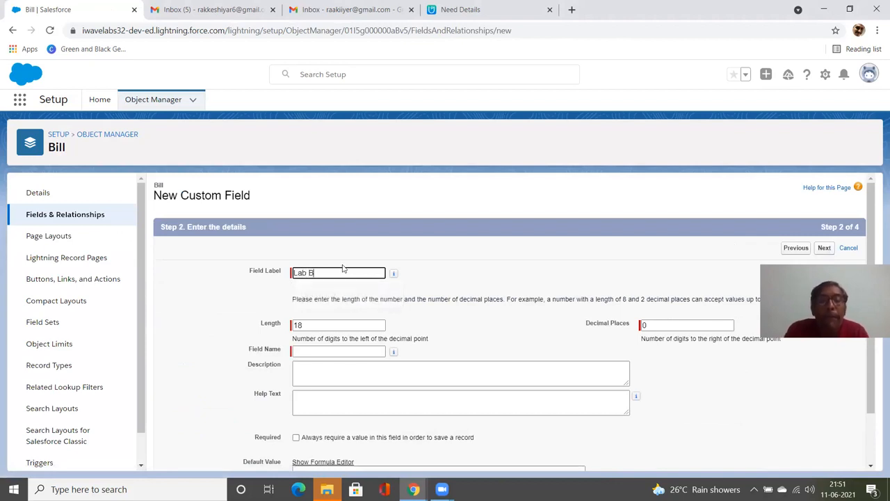
key(Tab)
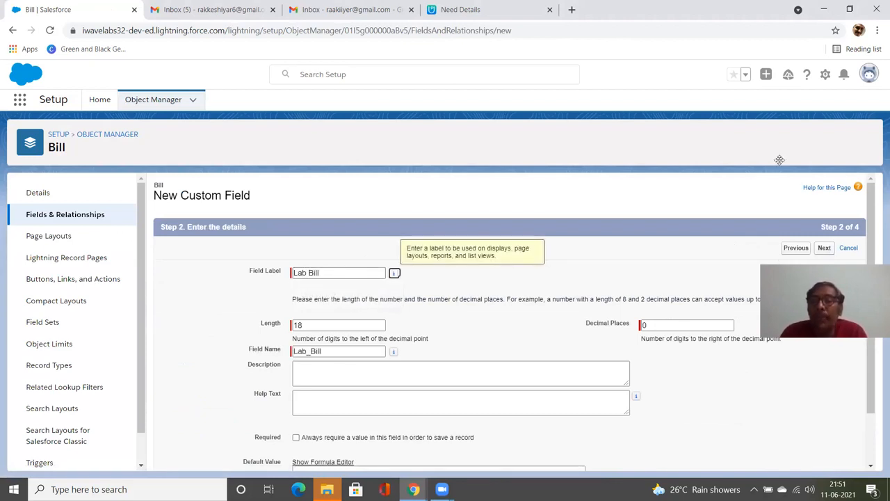
Accept default field-level security and Bill Layout placement, then Save & New
drag(800, 310, 779, 160)
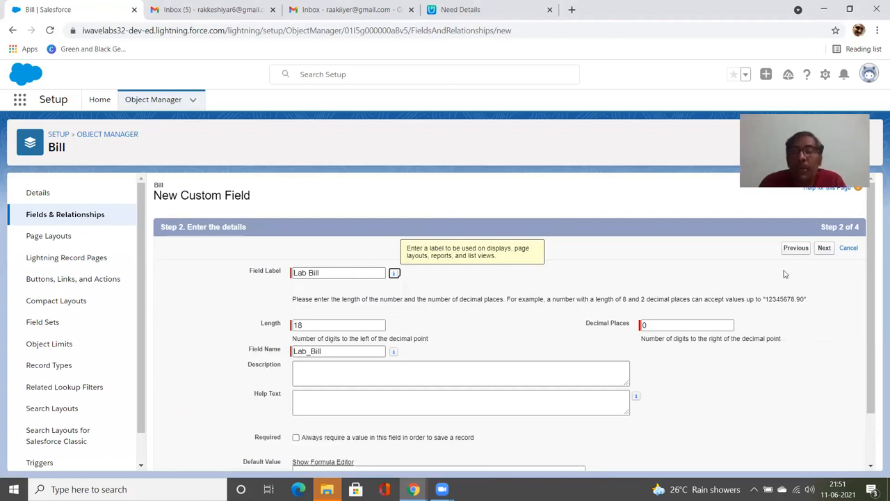
click(825, 250)
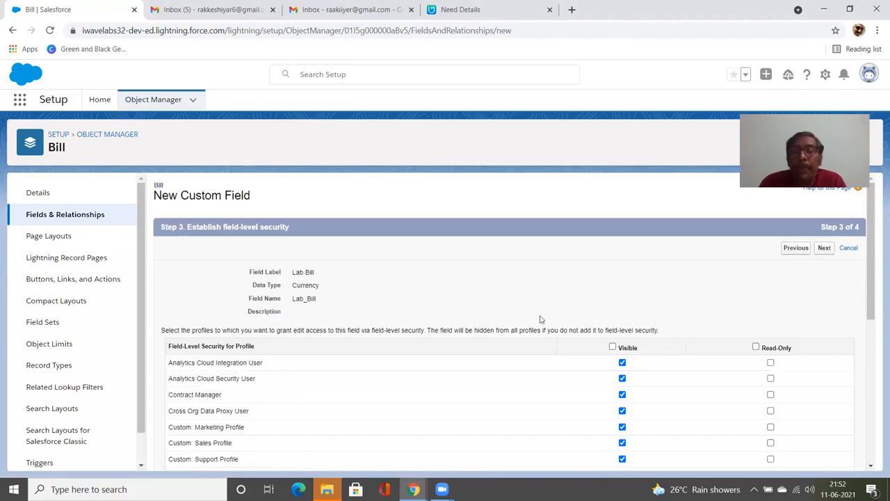
scroll(700, 317, down, 5)
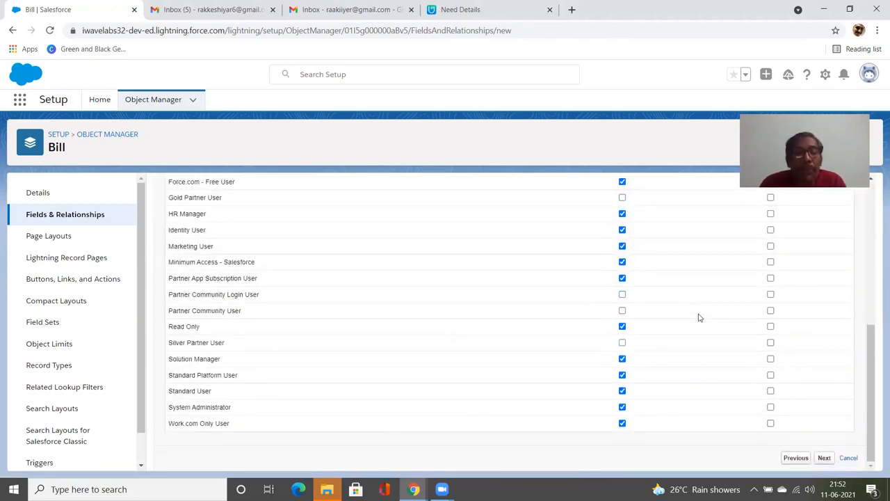
scroll(700, 318, up, 10)
click(824, 248)
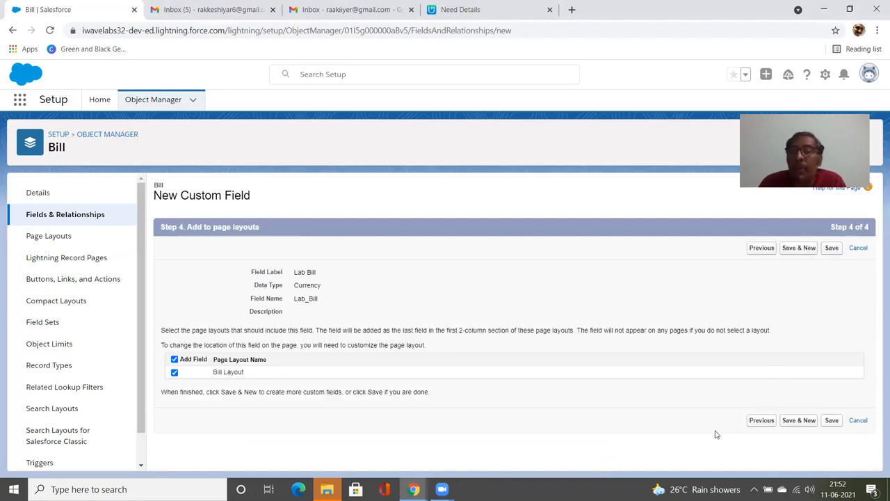
click(786, 423)
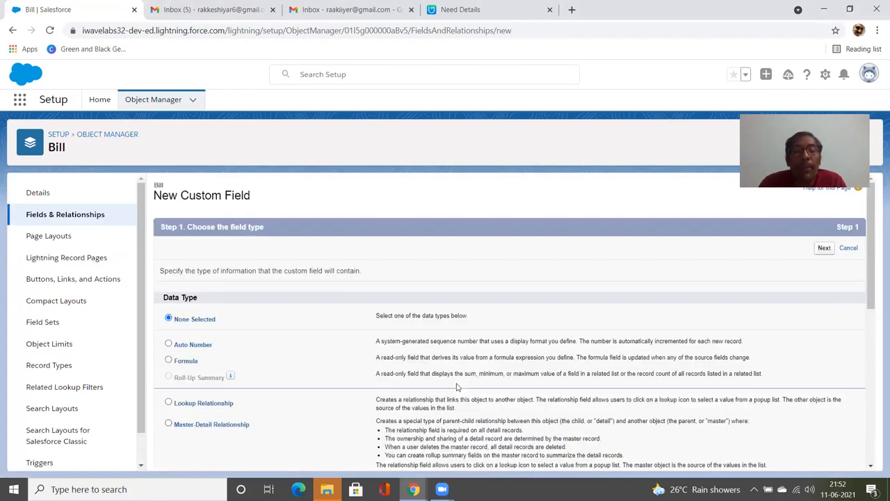
Check the slide's field list and keep Currency as the new field's type
key(alt+Tab)
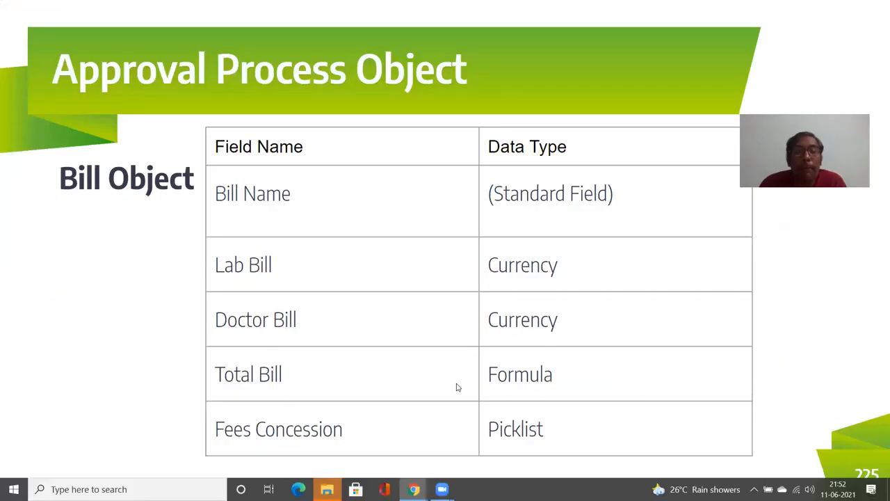
key(alt+Tab)
key(alt+Tab)
key(alt+Tab)
key(alt+Tab)
key(alt+Tab)
key(alt+Tab)
key(alt+Tab)
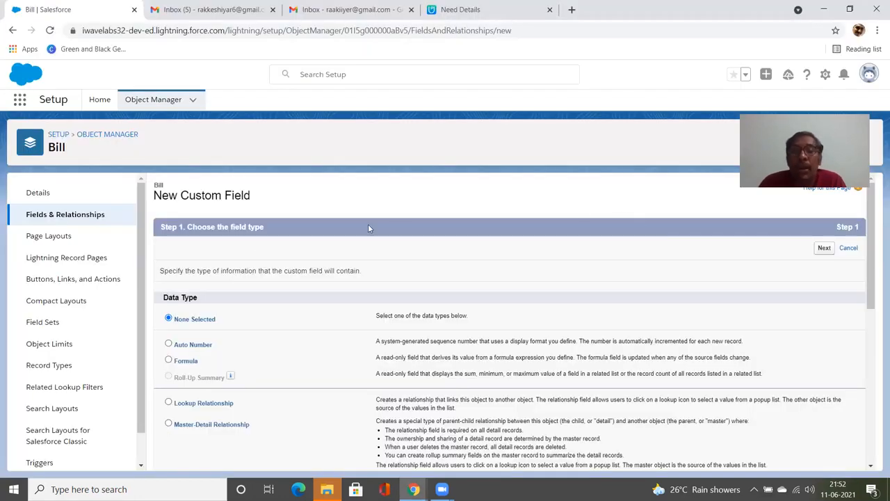
scroll(198, 289, down, 2)
scroll(198, 288, down, 1)
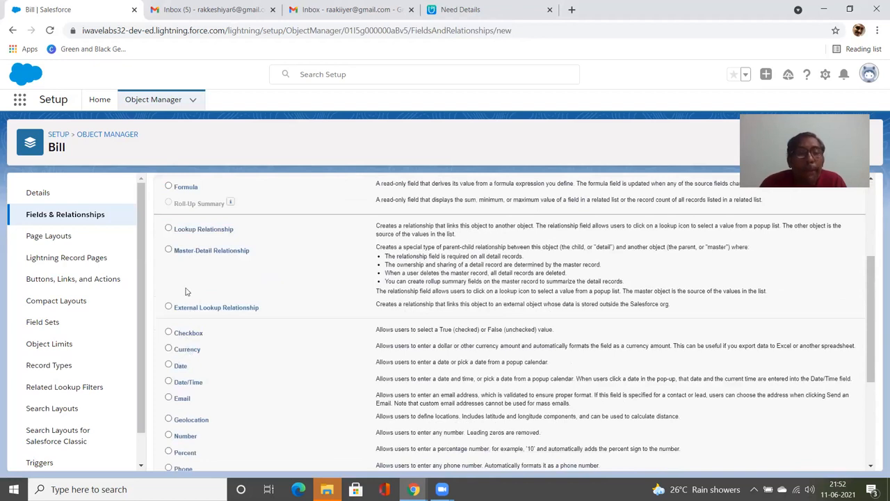
scroll(186, 291, up, 3)
scroll(186, 290, down, 3)
scroll(186, 291, down, 1)
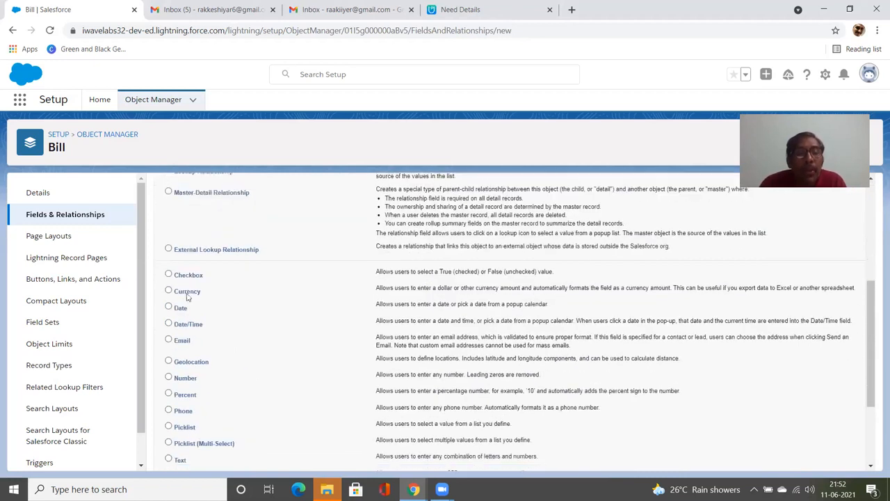
scroll(186, 301, up, 4)
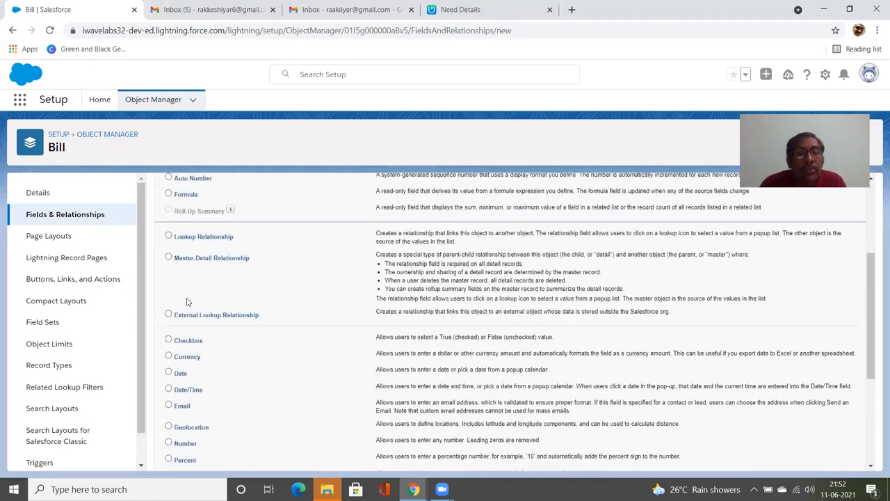
scroll(187, 301, down, 4)
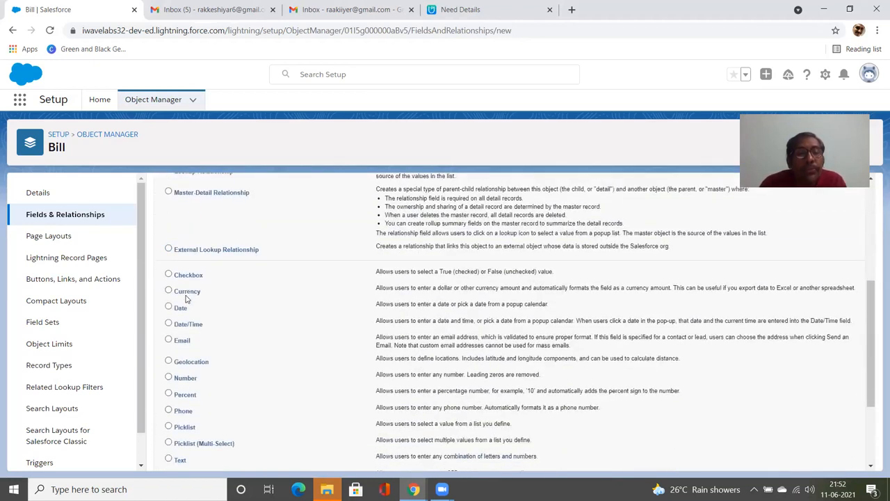
scroll(262, 303, down, 2)
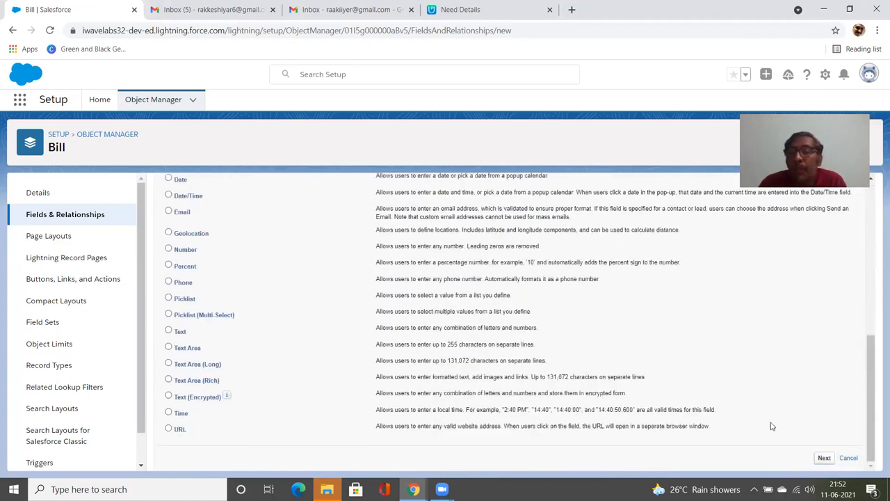
click(824, 458)
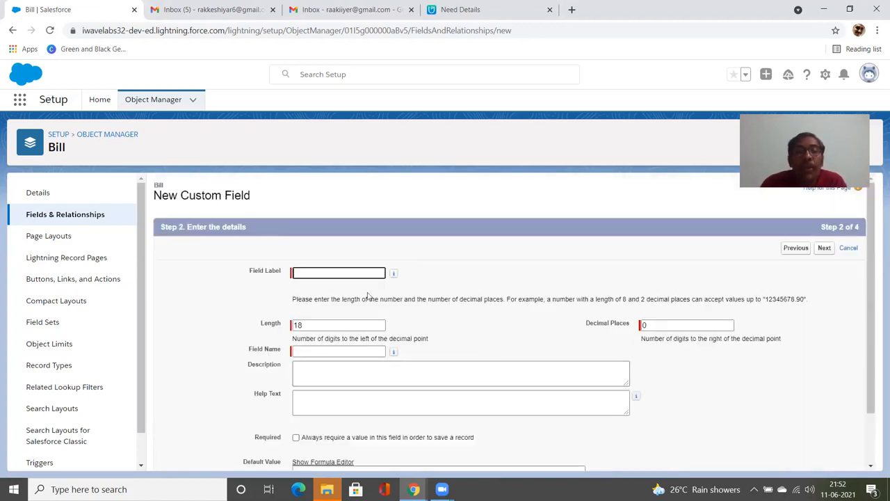
Label the currency field Doctor Bill and advance through field-level security to the layout step
click(348, 273)
text(Doctoer)
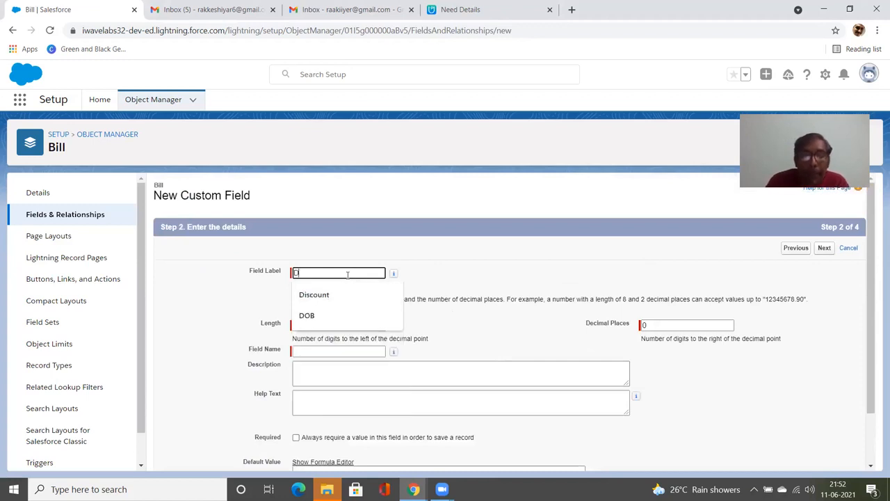
key(BackSpace)
key(BackSpace)
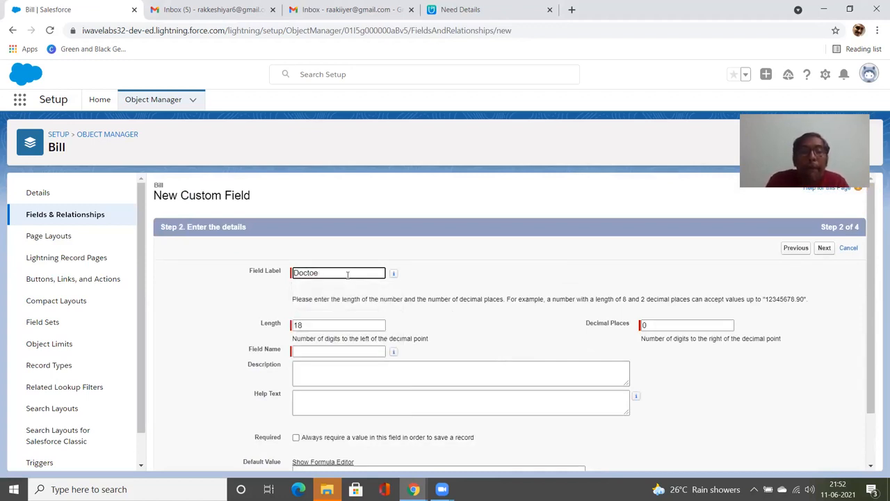
text(r Bill)
key(Tab)
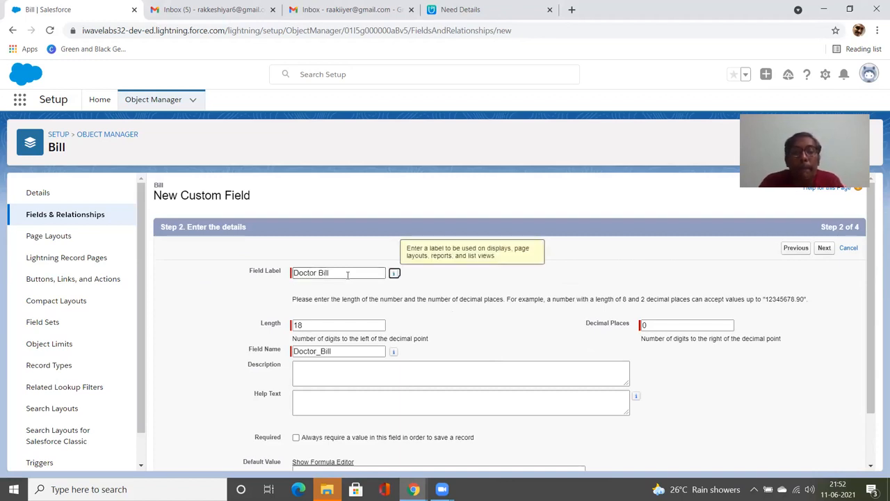
scroll(527, 328, down, 2)
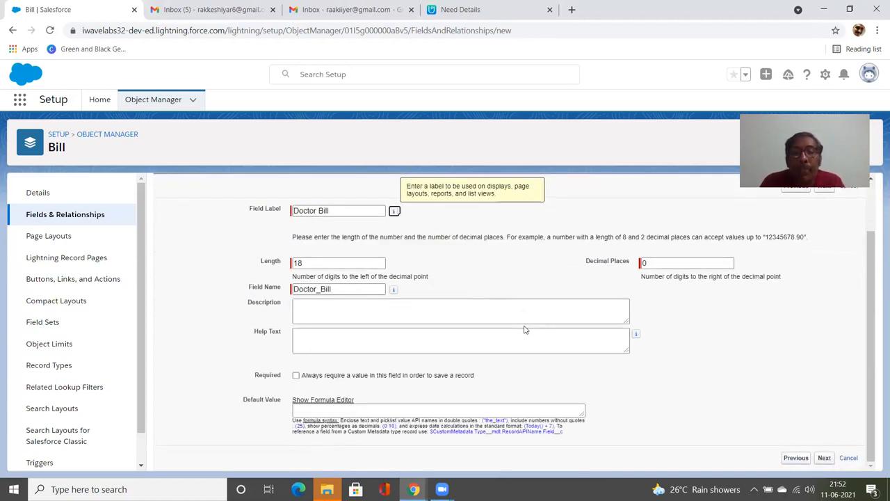
scroll(527, 329, up, 2)
click(821, 256)
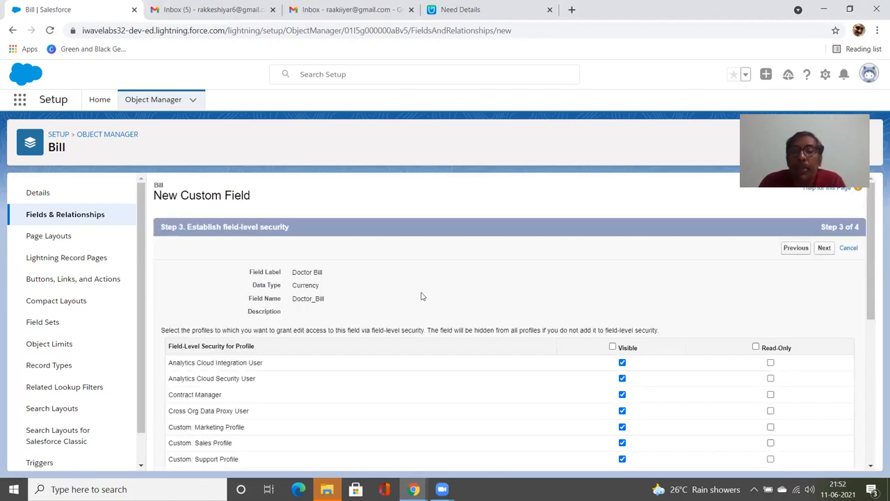
scroll(421, 296, down, 3)
scroll(420, 295, down, 1)
scroll(420, 294, up, 4)
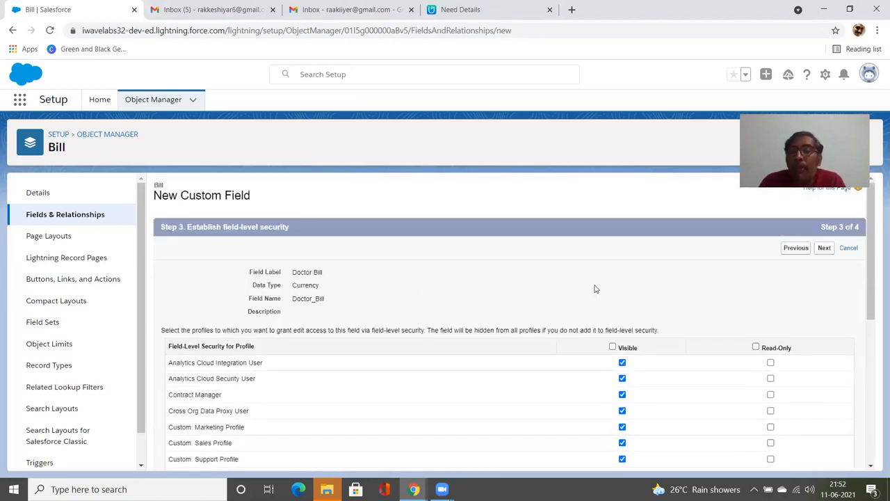
click(825, 249)
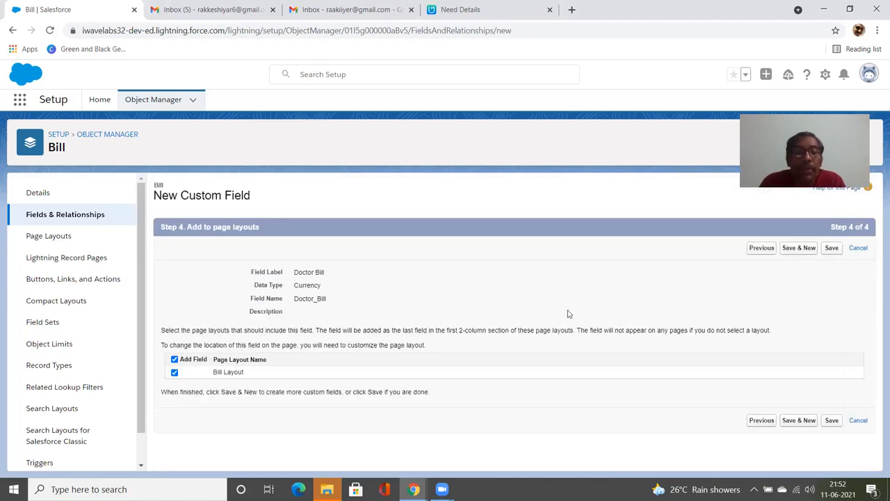
Save Doctor Bill and start a Formula field returning Currency
click(800, 420)
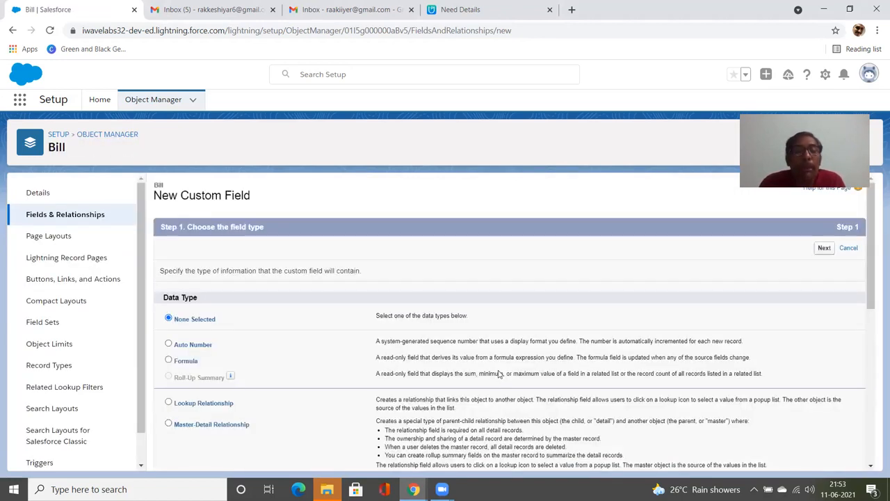
scroll(203, 337, down, 1)
click(168, 303)
scroll(376, 324, up, 1)
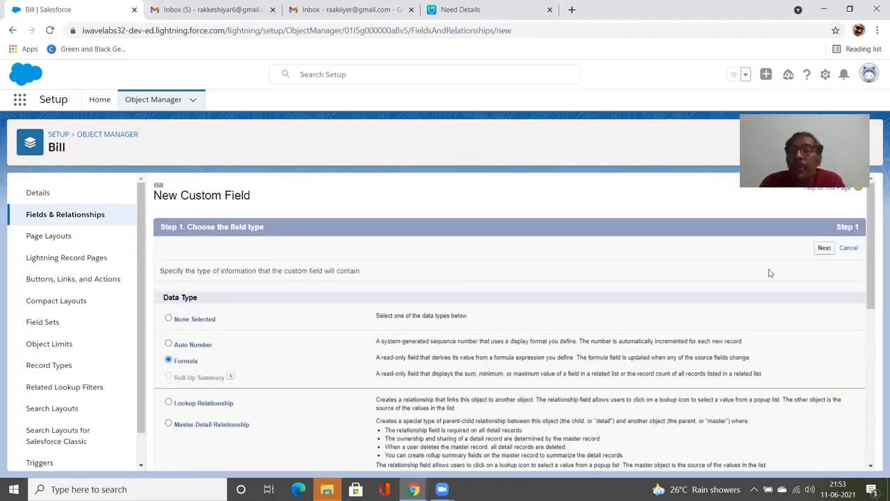
click(821, 249)
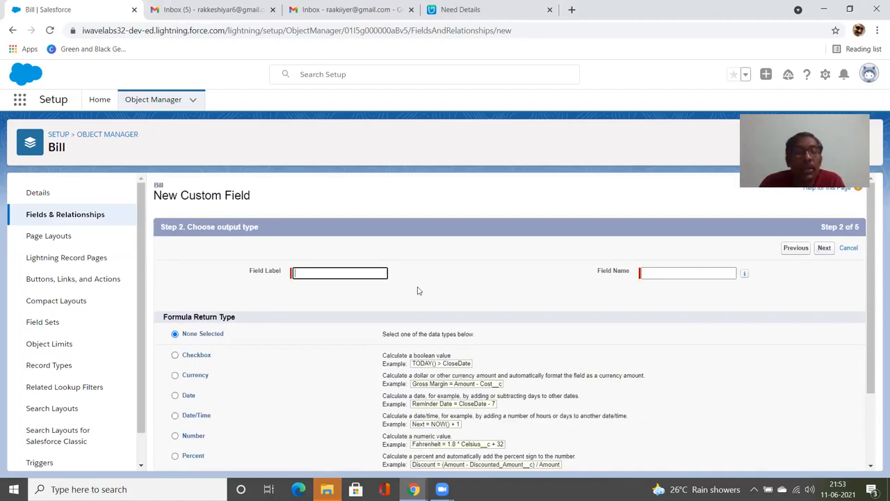
click(176, 375)
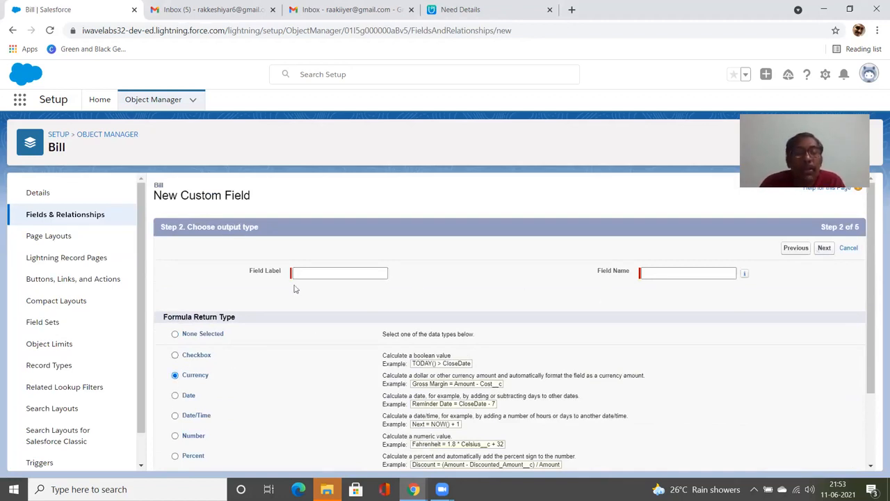
Label the formula field Total Bill and move to the formula editor
click(327, 272)
text(T)
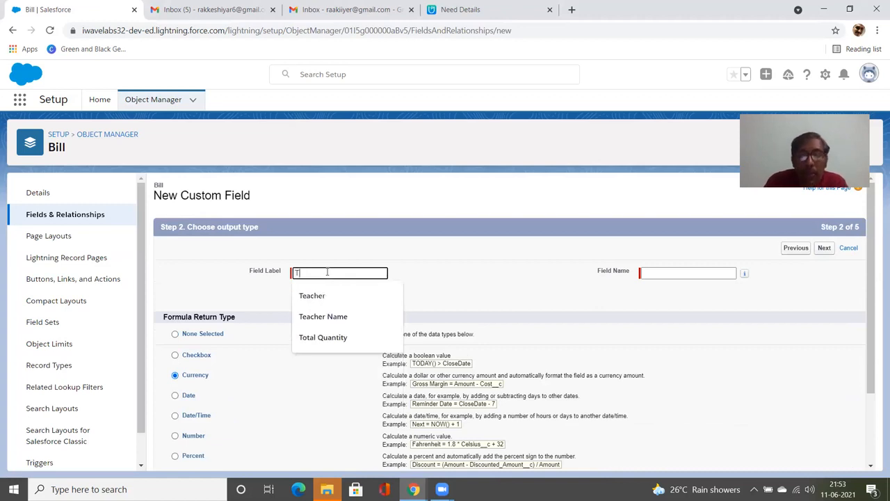
text(otal Bill)
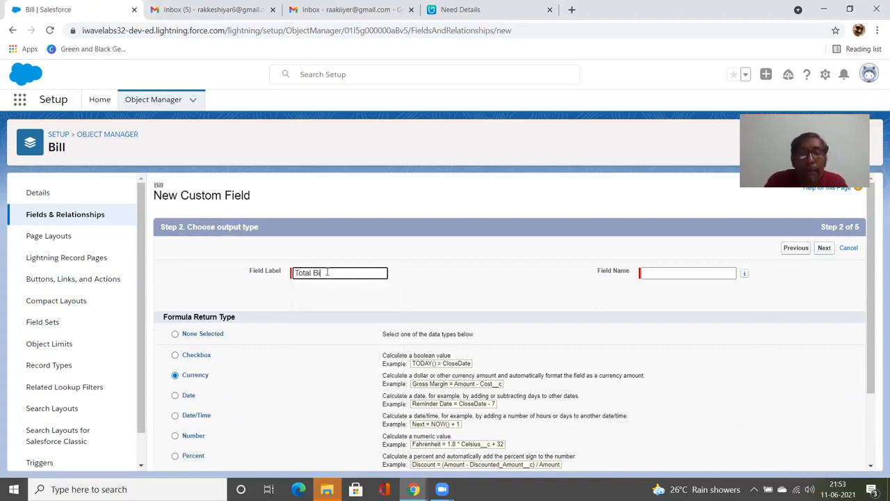
key(Tab)
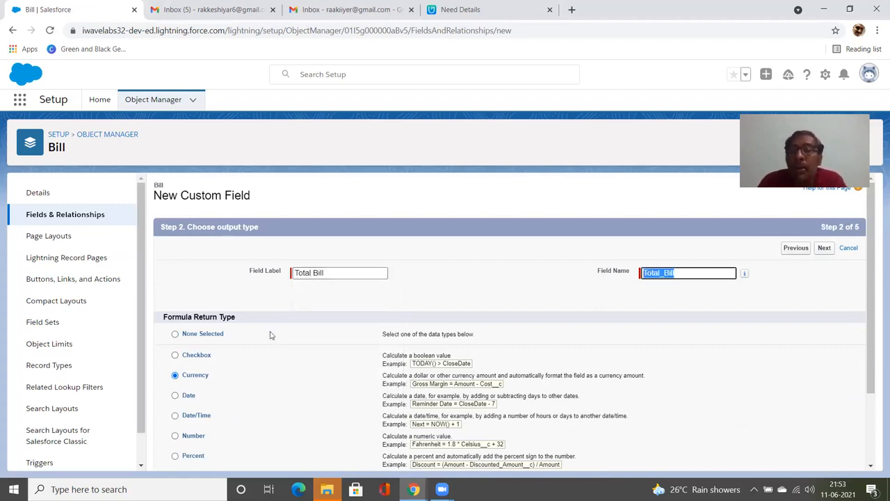
scroll(271, 335, down, 2)
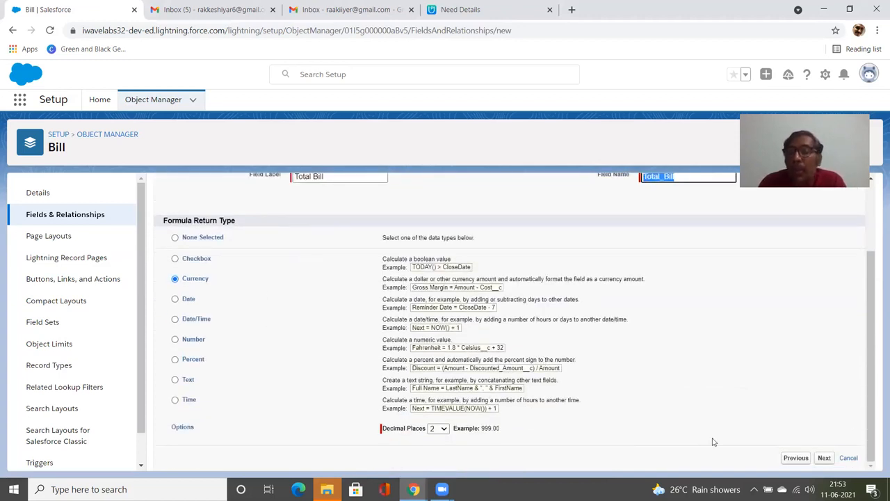
click(824, 459)
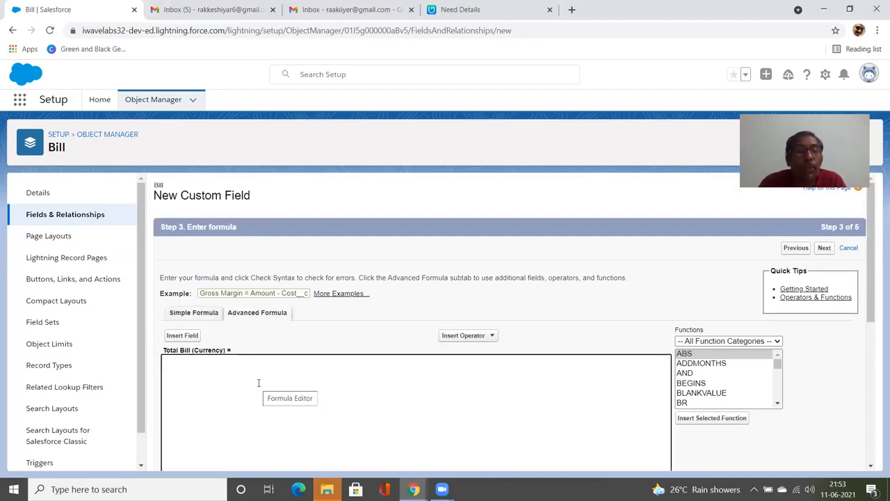
Build the formula Lab_Bill__c + Doctor_Bill__c and verify it has no syntax errors
click(181, 337)
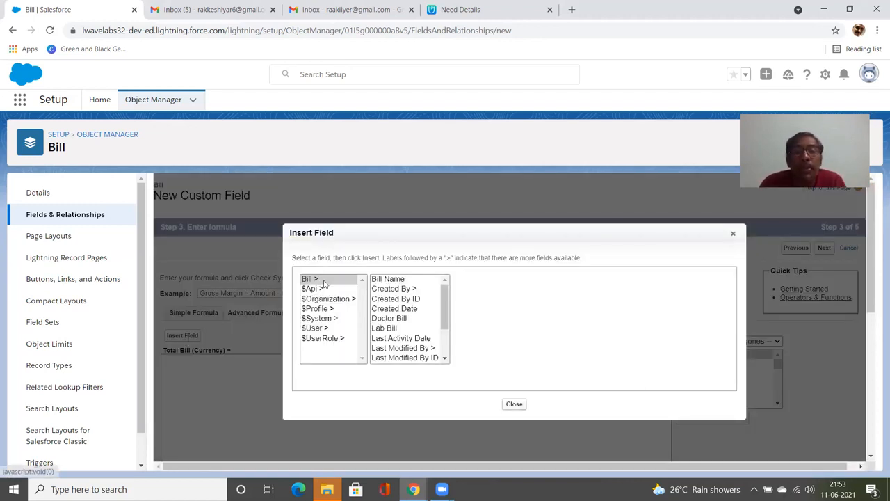
click(408, 328)
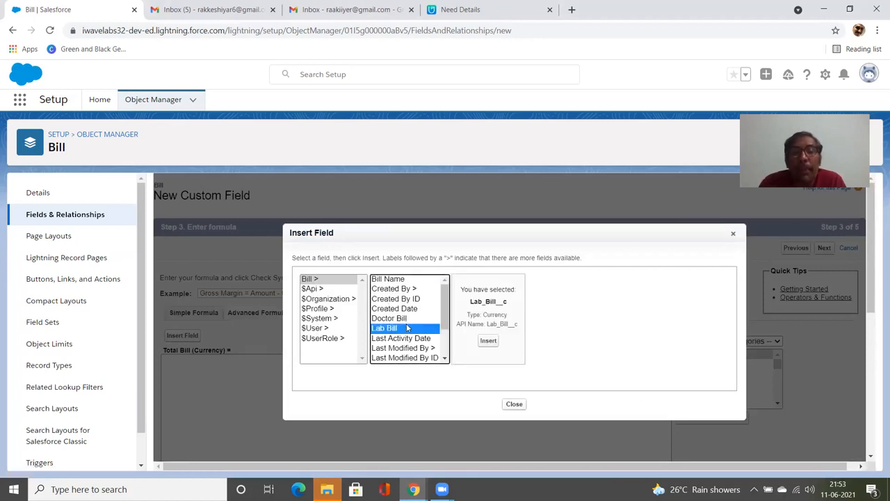
click(489, 341)
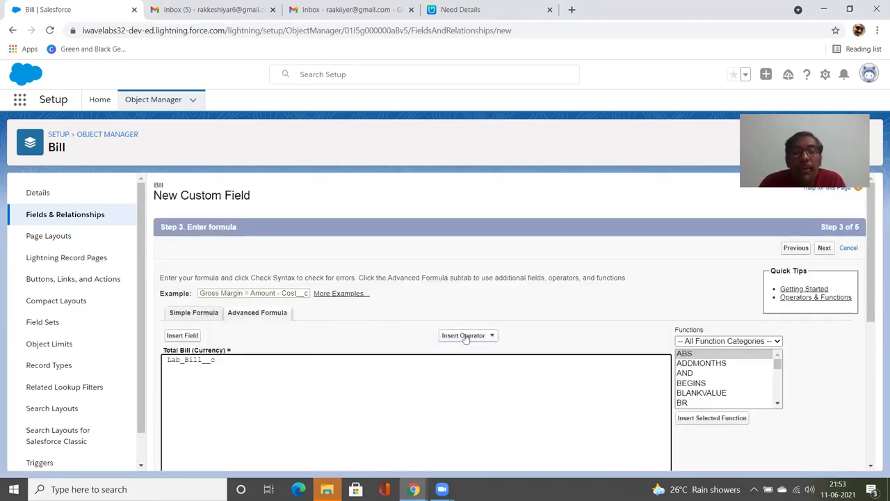
click(465, 336)
click(465, 348)
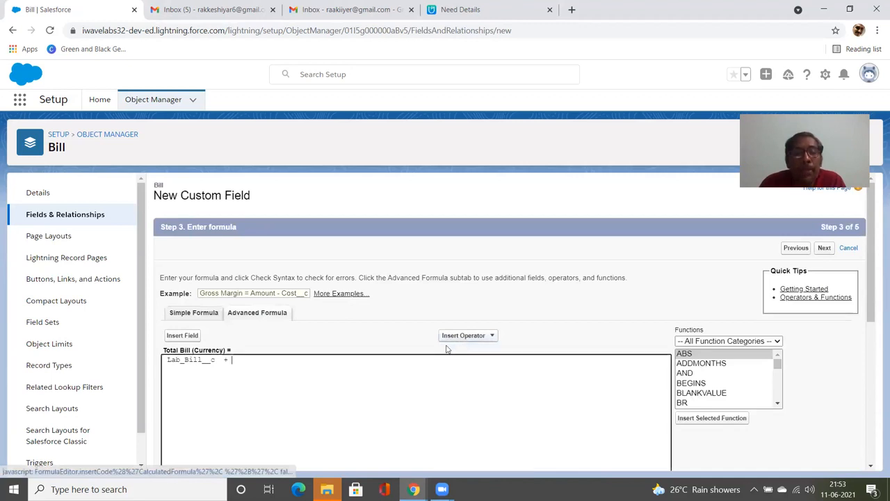
click(191, 337)
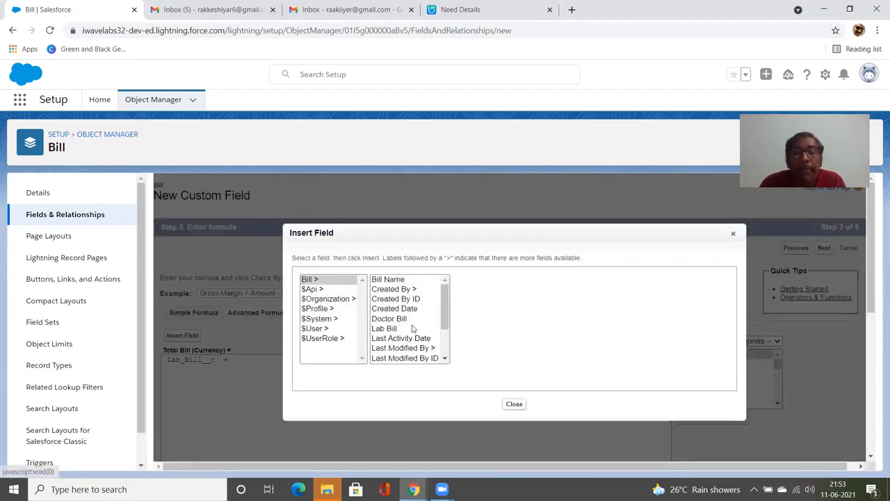
click(406, 319)
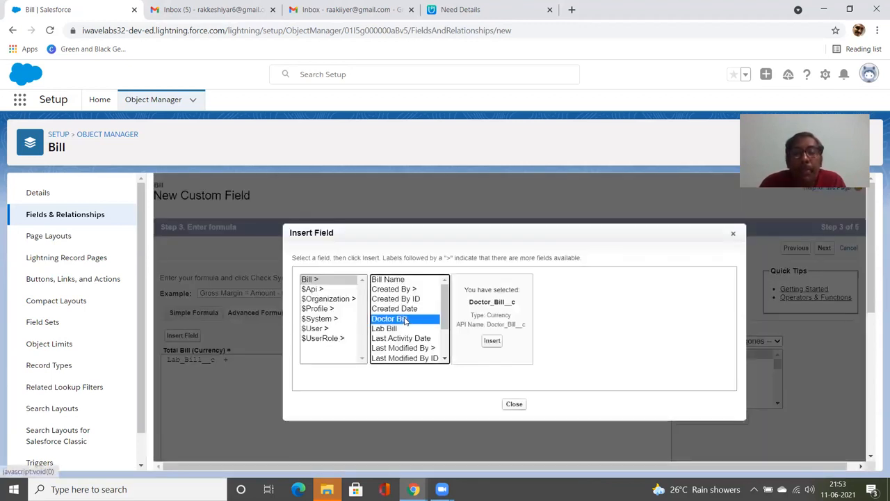
click(491, 340)
scroll(403, 407, down, 2)
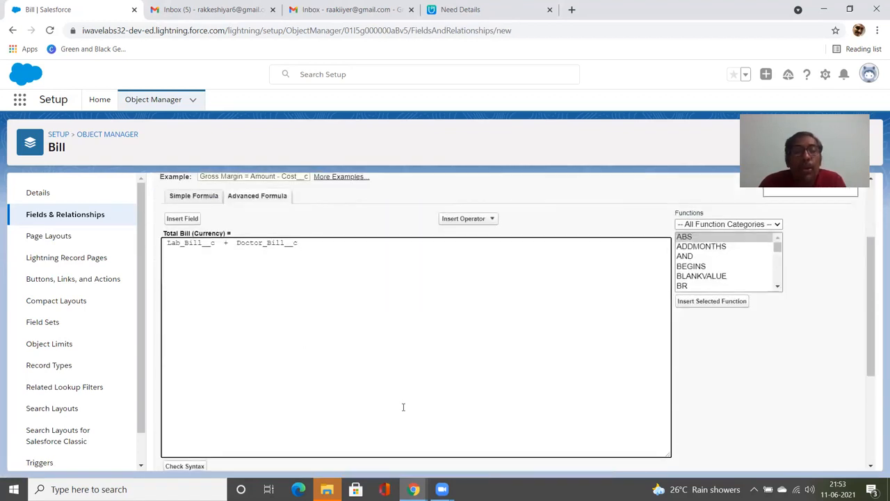
scroll(403, 408, down, 3)
click(186, 353)
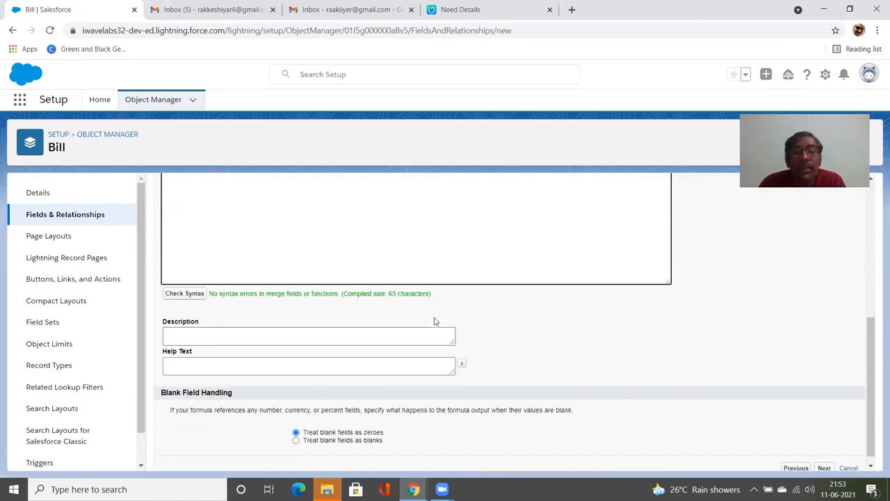
scroll(433, 318, up, 4)
Advance Total Bill past the formula and security steps, keep Bill Layout, and Save & New
click(824, 248)
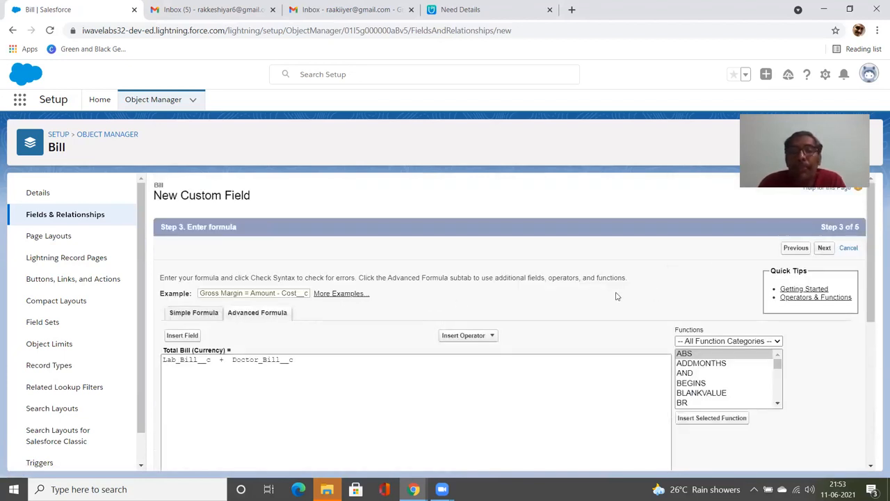
scroll(607, 296, down, 3)
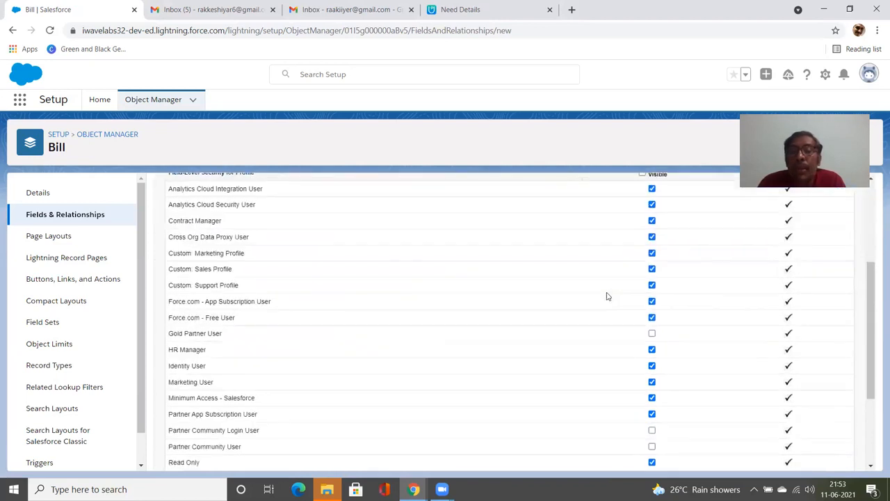
scroll(606, 296, down, 3)
scroll(607, 296, up, 6)
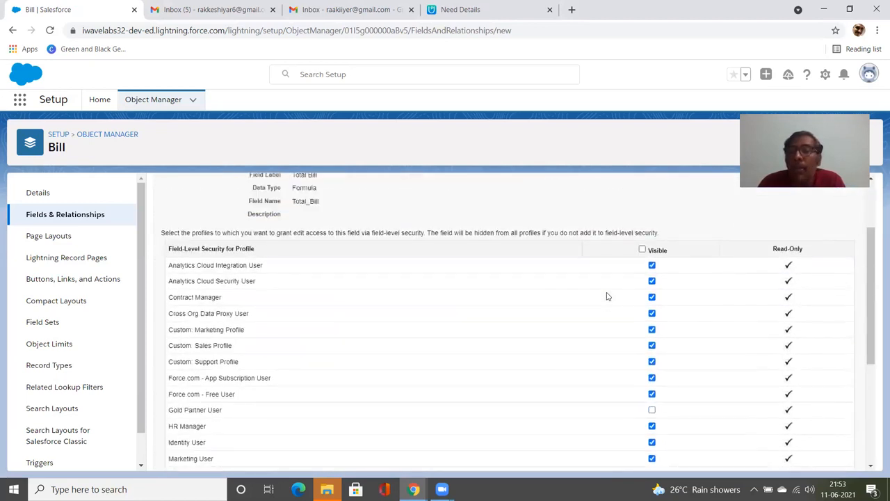
click(820, 249)
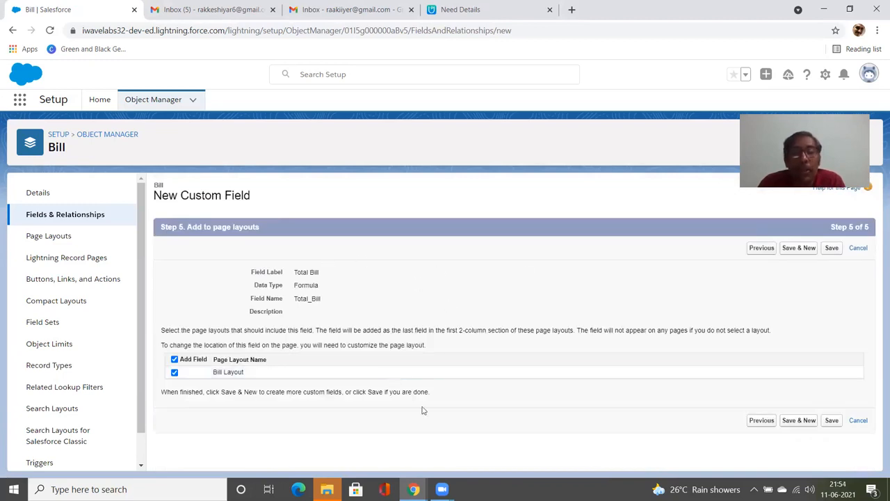
click(796, 422)
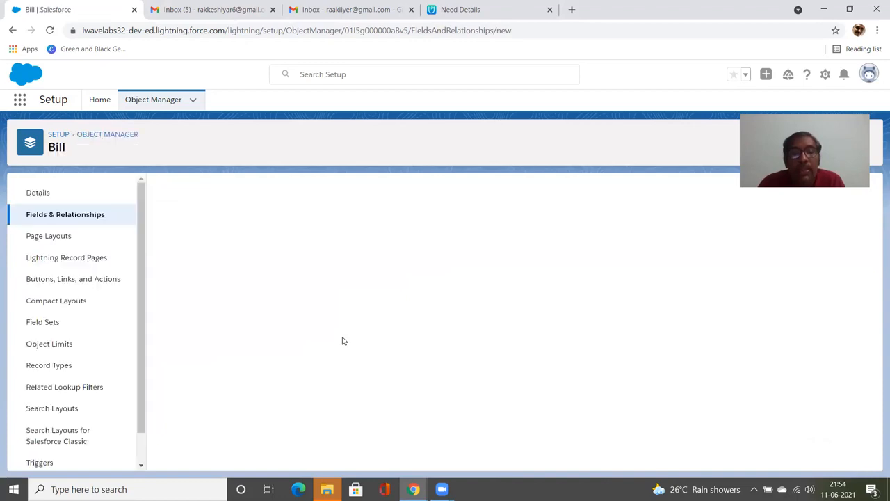
Consult the field slide, choose Picklist as the data type, and reach the label entry
key(alt+Tab)
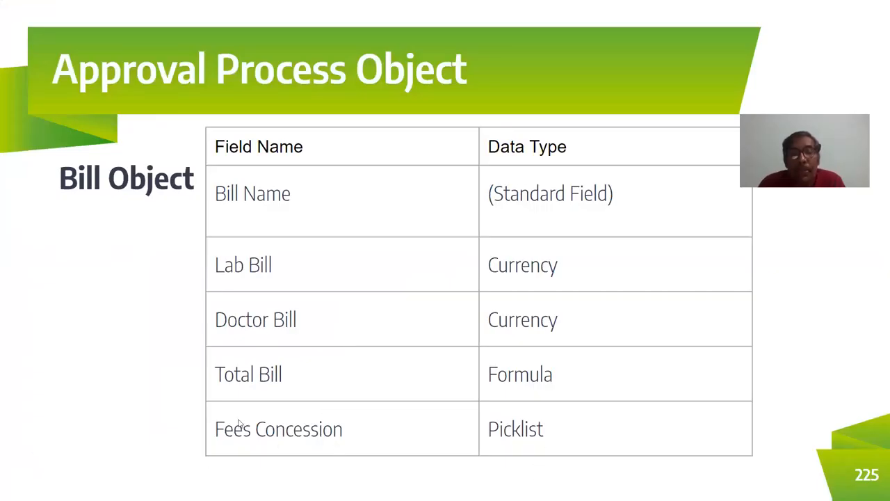
key(alt+Tab)
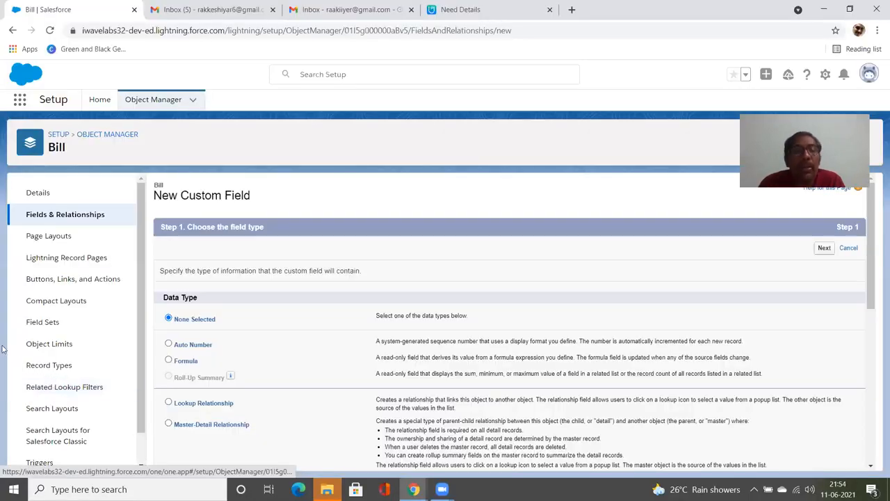
scroll(178, 336, down, 3)
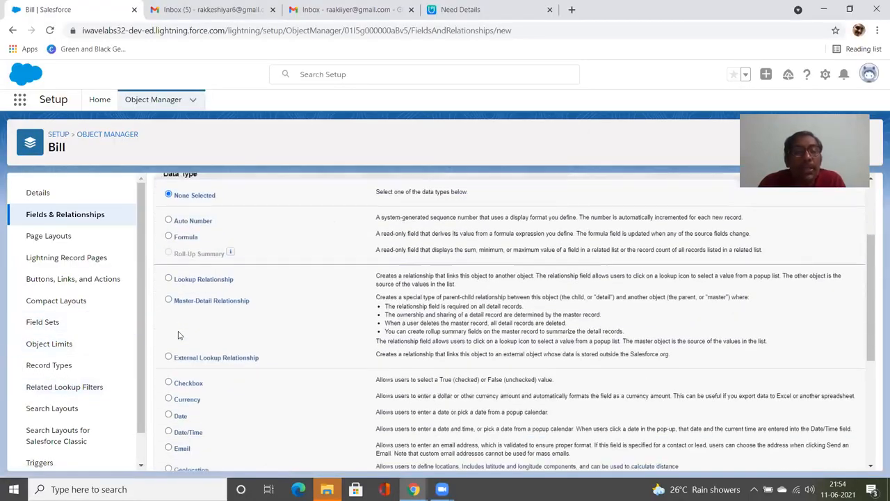
scroll(179, 336, down, 1)
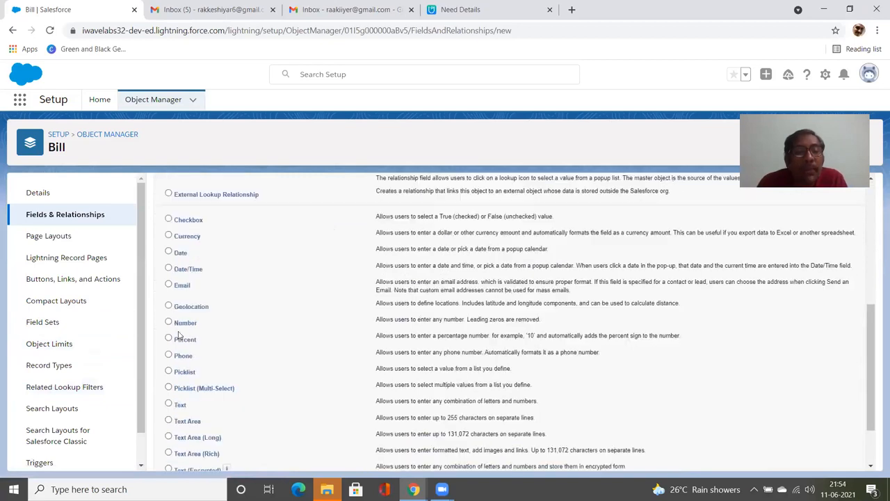
click(169, 369)
scroll(271, 354, down, 1)
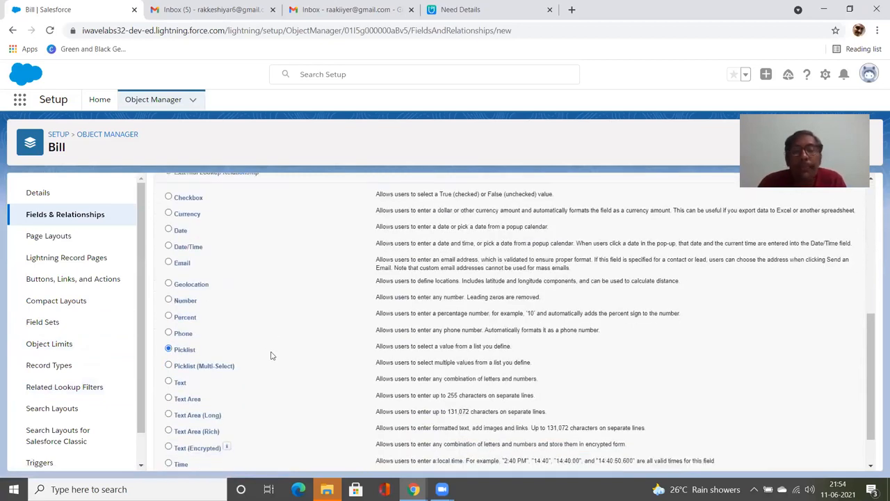
scroll(271, 355, up, 5)
scroll(272, 356, up, 1)
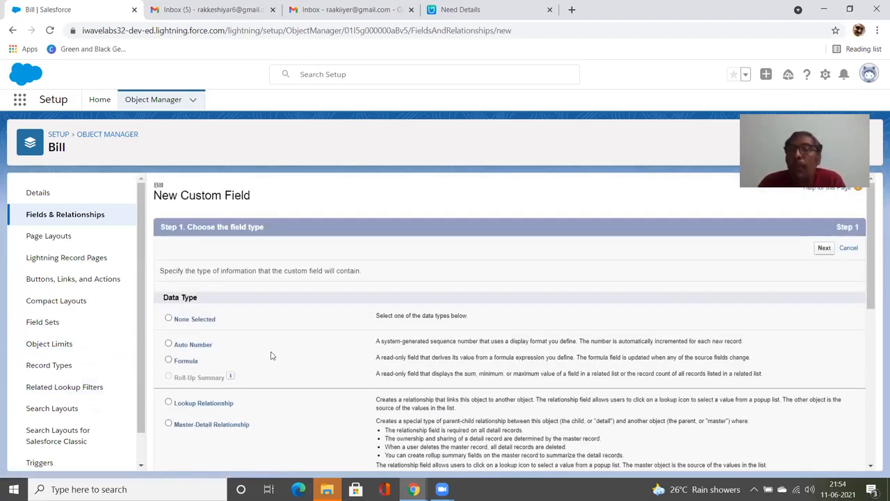
click(823, 248)
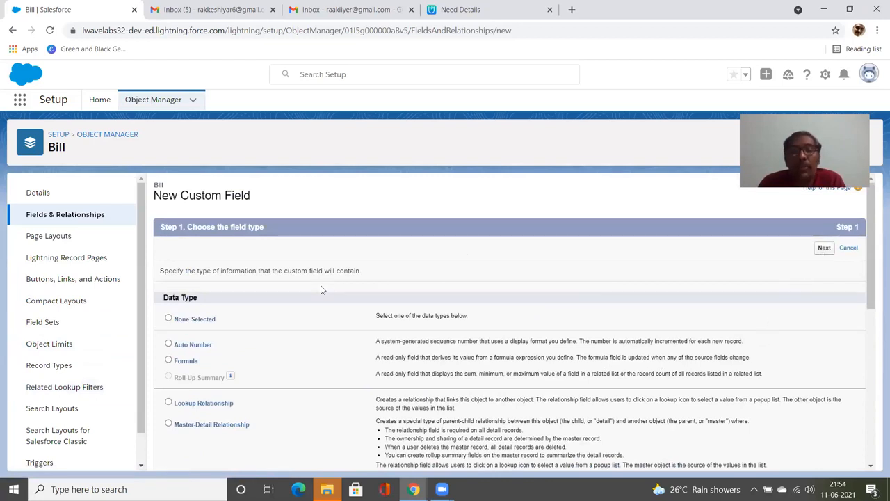
click(323, 272)
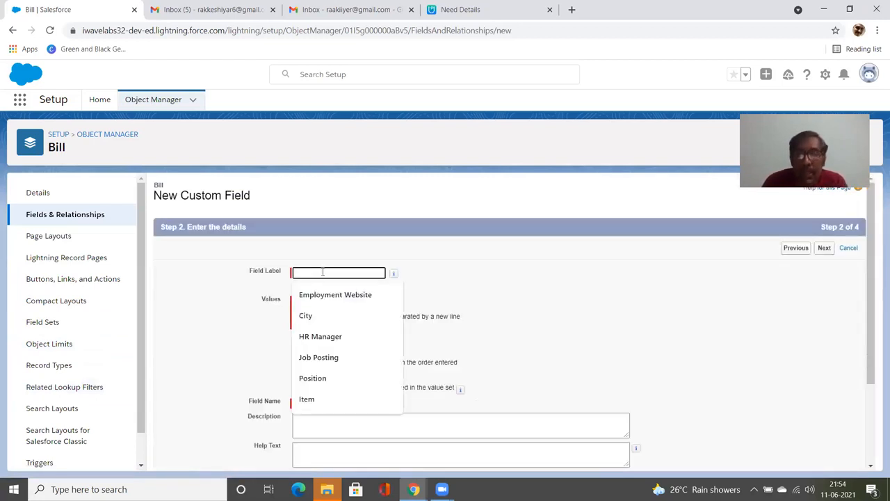
Label the picklist Fees Concession and enter values Wait, Accept, Reject and Recall
text(Fees Concession)
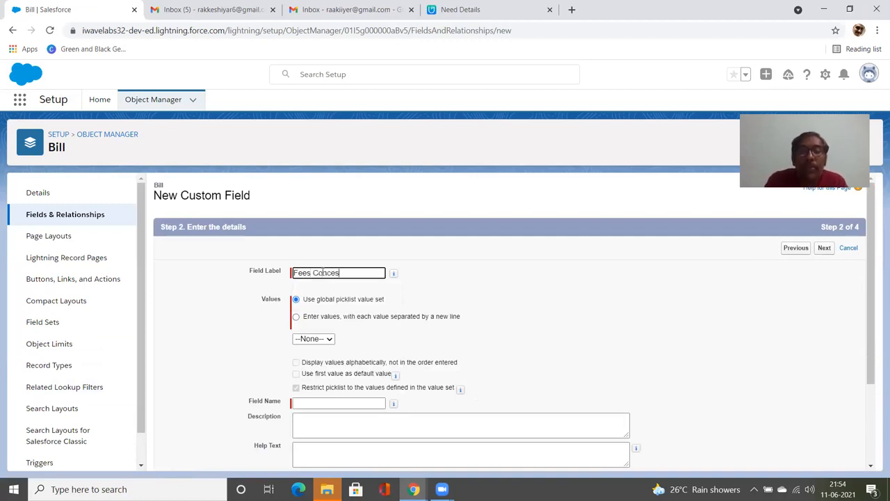
click(296, 316)
click(309, 368)
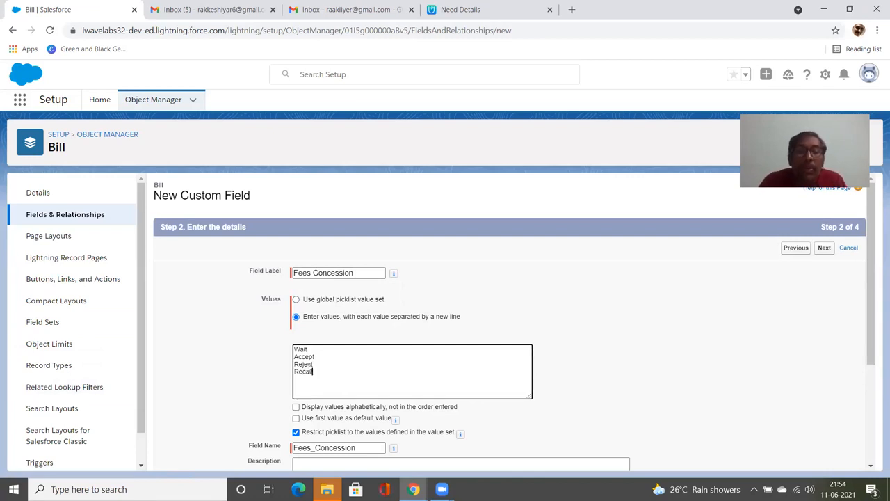
scroll(452, 375, down, 3)
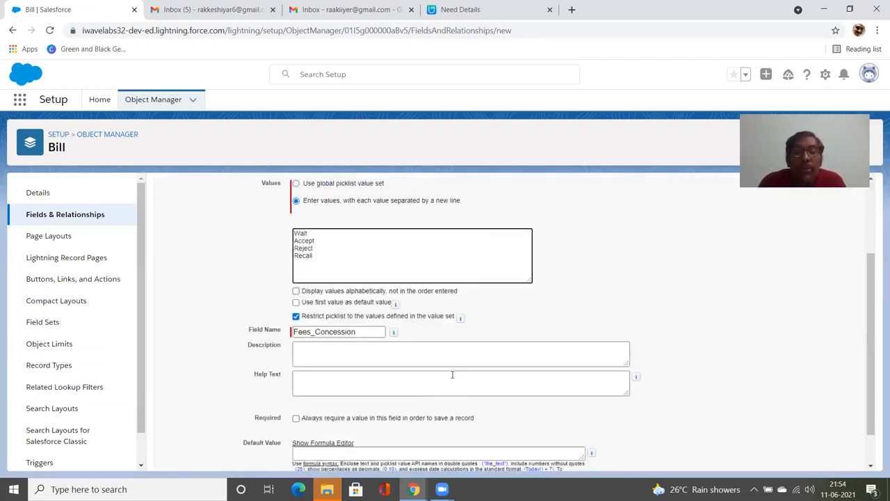
scroll(452, 374, up, 3)
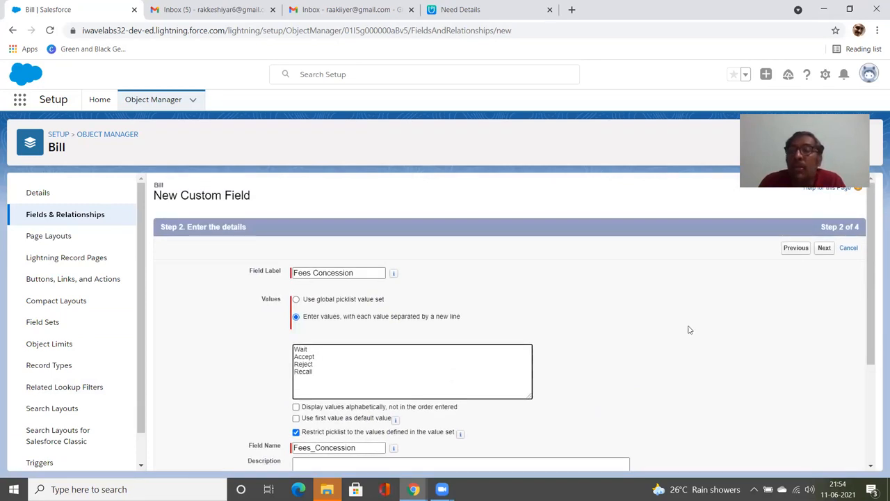
Advance past field-level security to the Bill Layout step
click(824, 247)
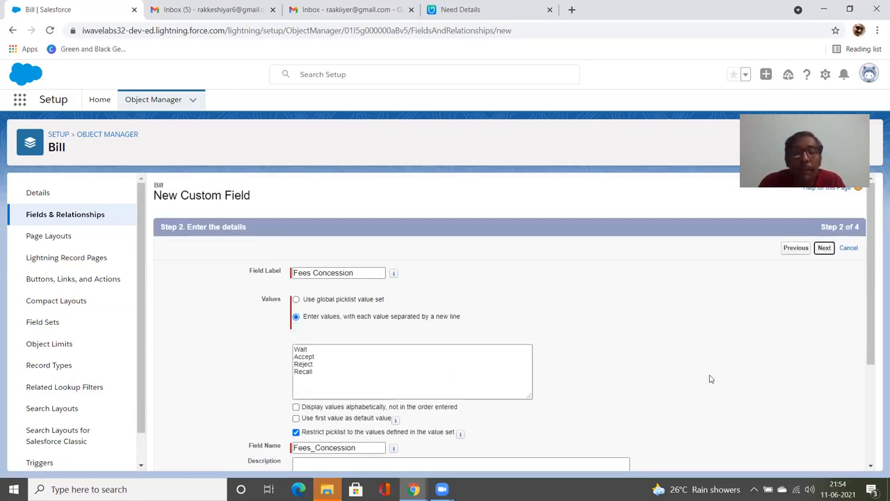
scroll(661, 355, down, 4)
scroll(663, 364, down, 1)
scroll(661, 364, up, 5)
click(824, 247)
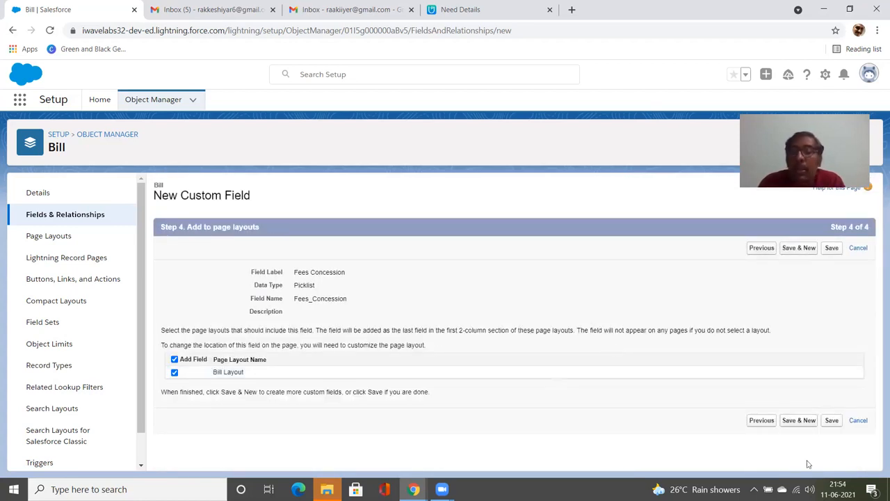
Save the Fees Concession field, then filter Setup Home's Quick Find by 'Approval'
click(831, 420)
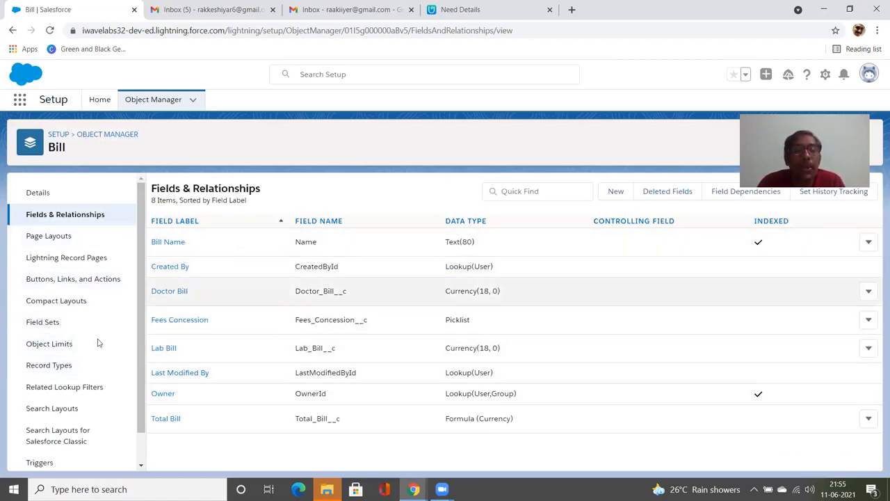
click(100, 103)
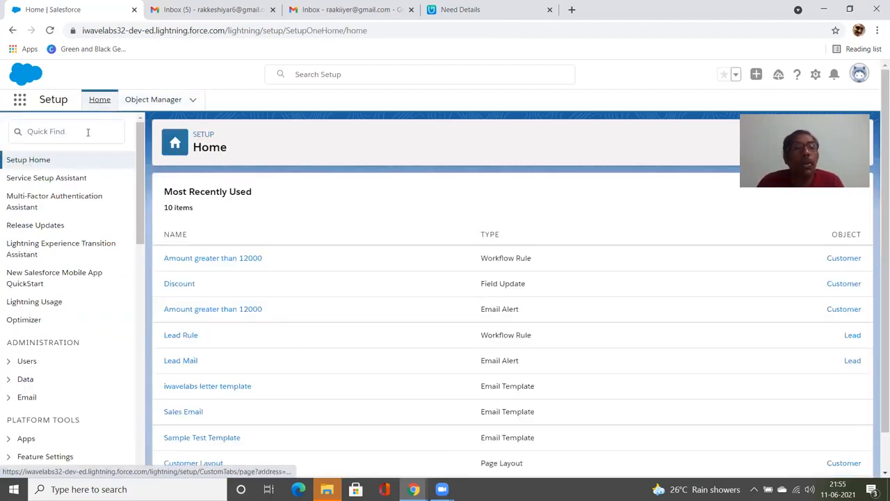
click(88, 131)
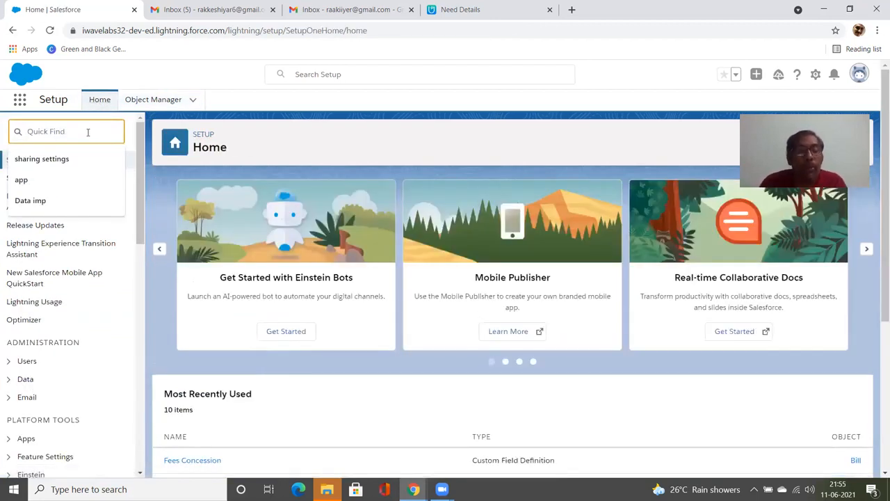
text(A)
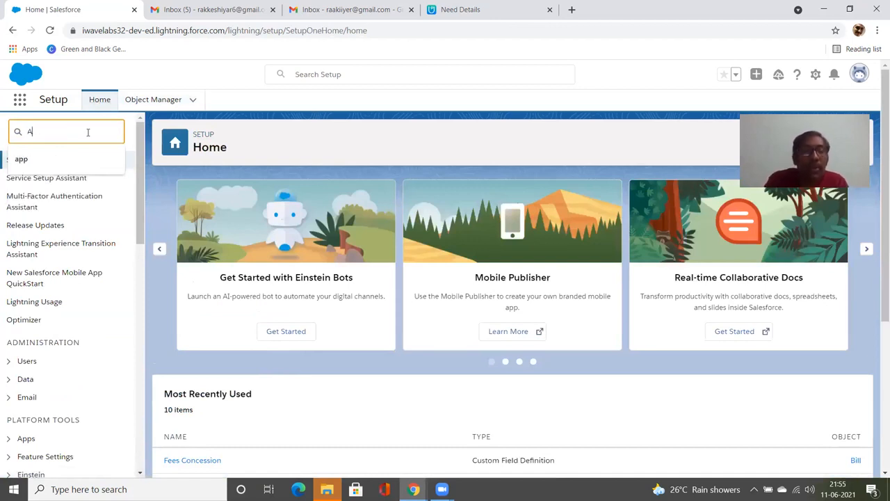
text(pproval)
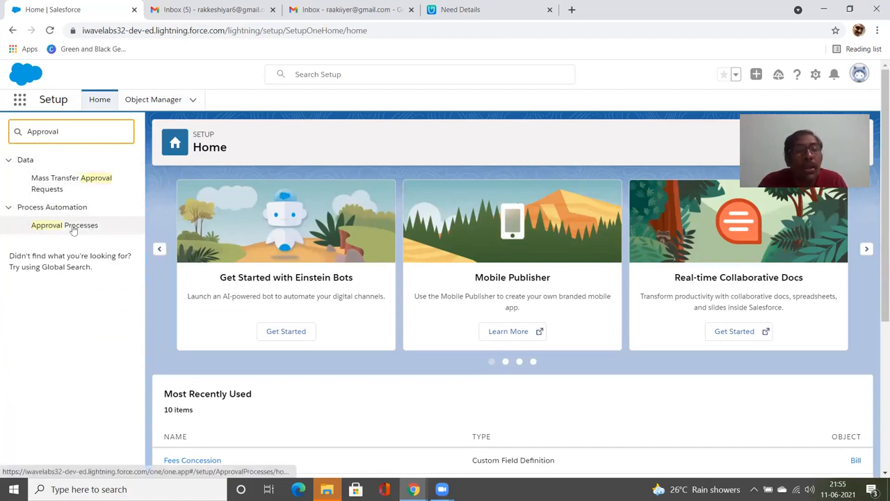
Show Approval Processes for the Bill object and reveal the Create New Approval Process options
click(55, 231)
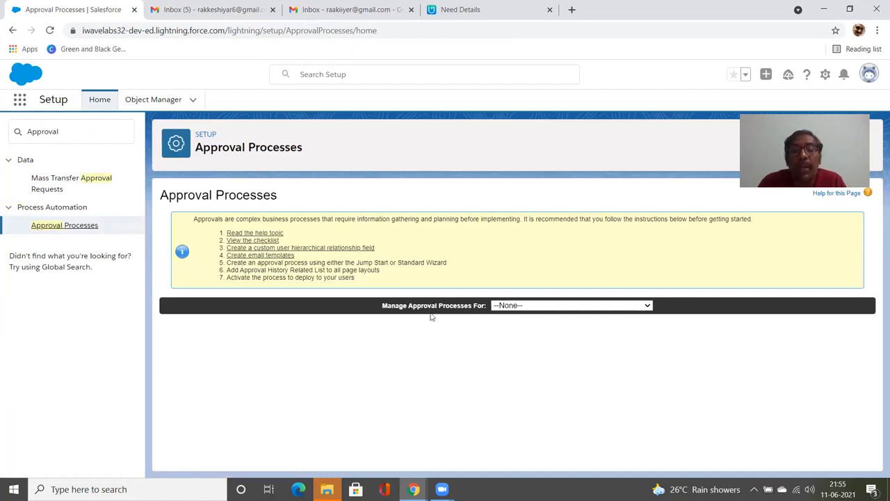
click(496, 310)
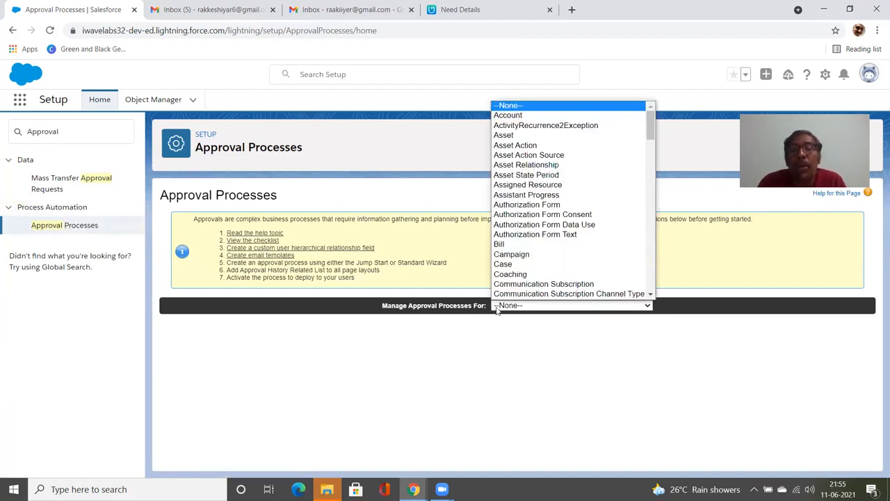
click(515, 245)
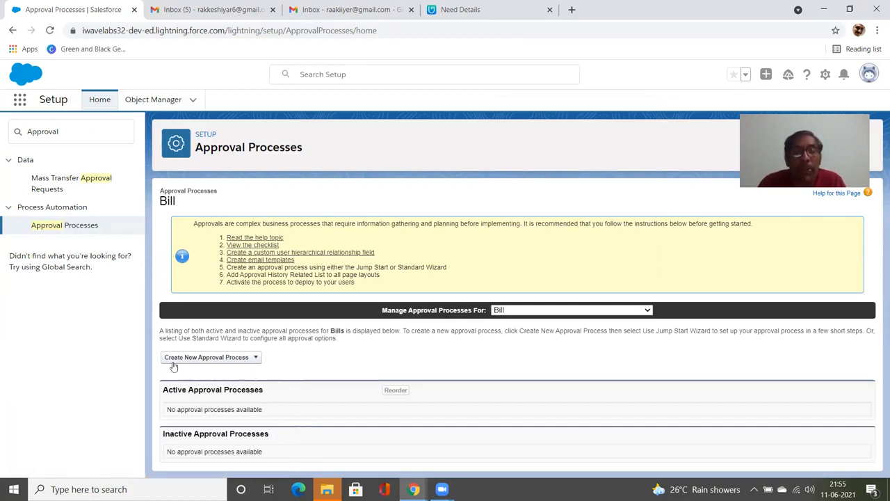
click(230, 360)
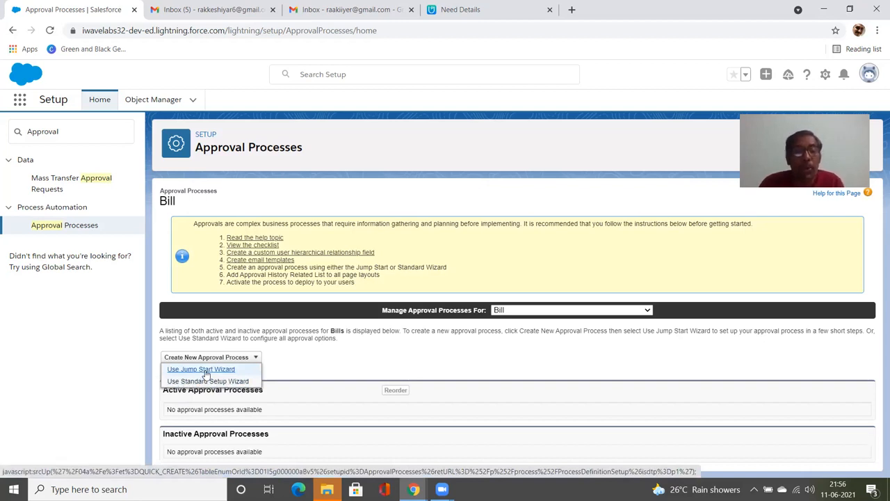
Start the Jump Start wizard and name the process 'Hospital Bill' with unique name Hospital_Bill
click(205, 369)
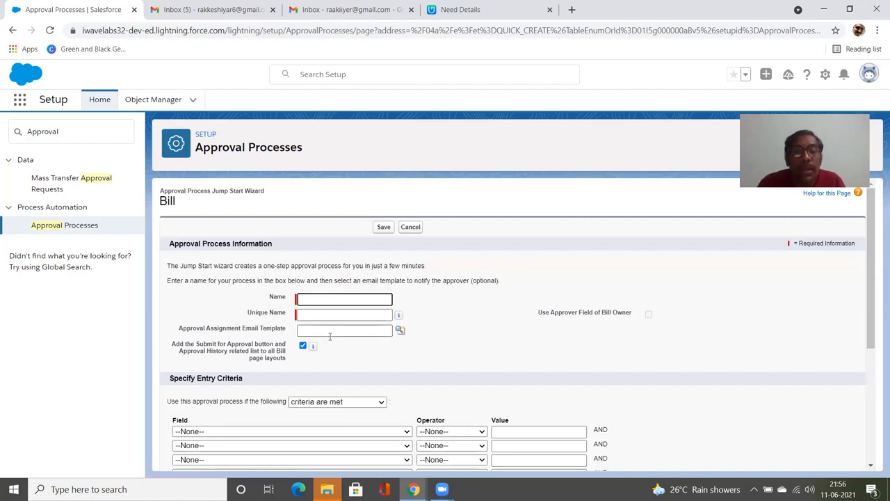
scroll(242, 375, down, 1)
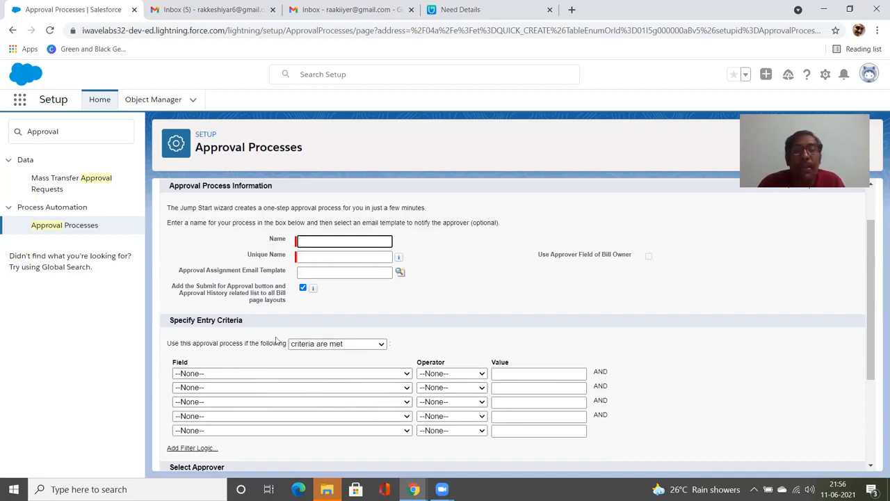
click(343, 241)
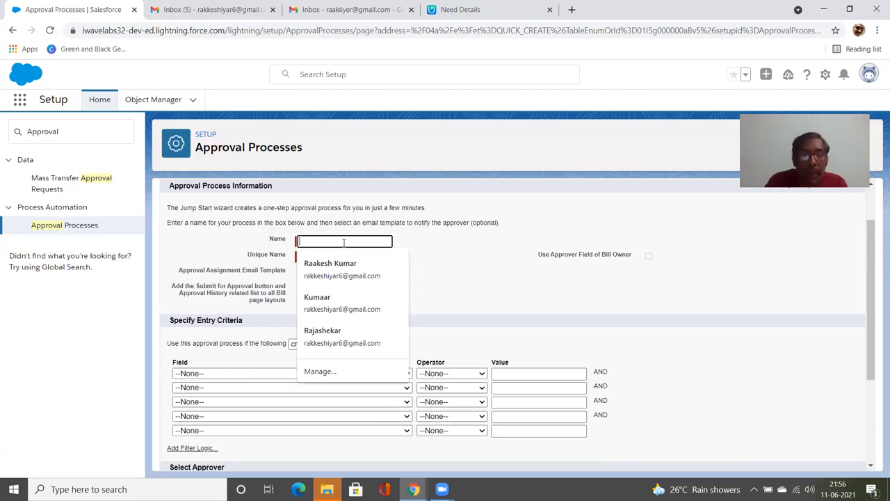
text(Hospi)
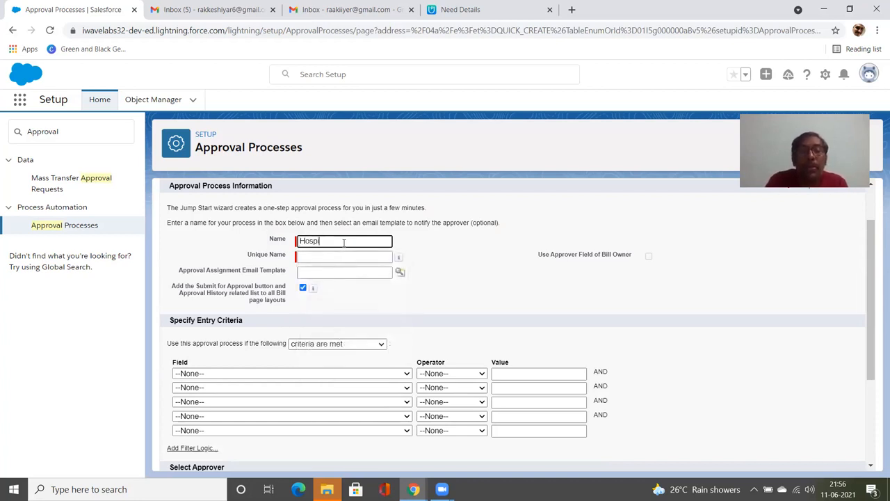
text(tal Bill)
key(Tab)
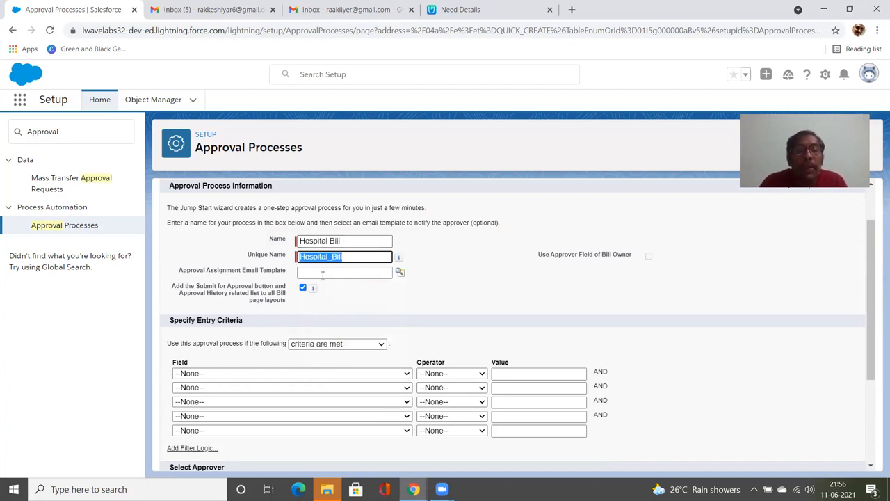
Browse the approver email template lookup and close it without choosing a template
click(400, 272)
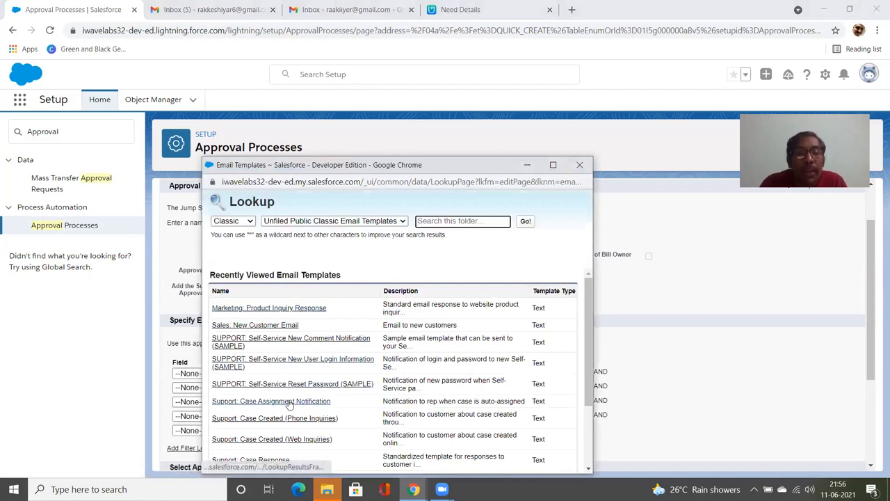
scroll(292, 403, down, 1)
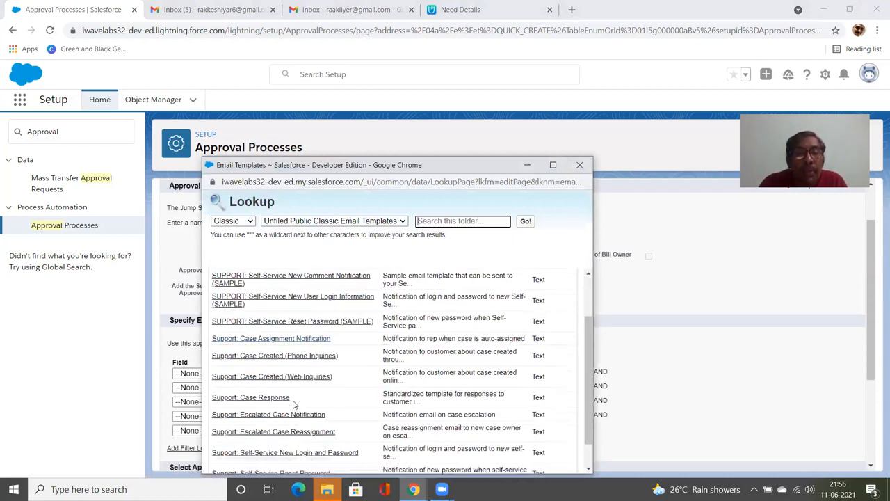
scroll(293, 405, down, 1)
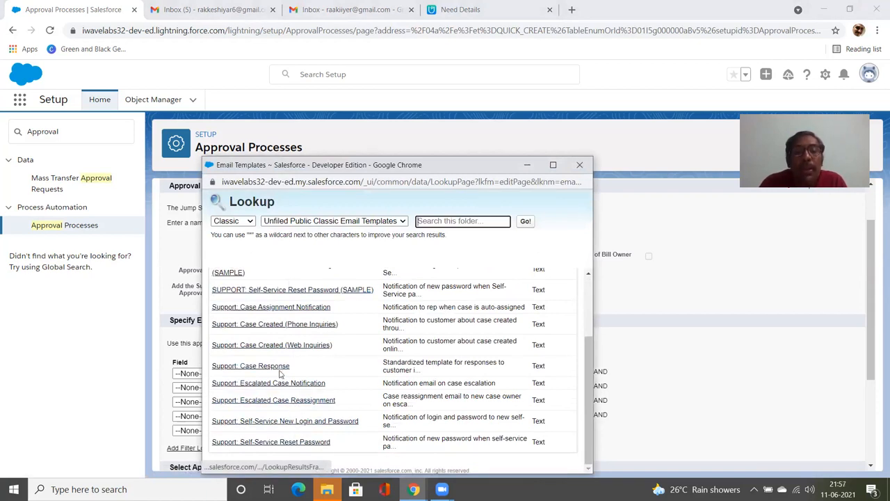
scroll(281, 358, up, 2)
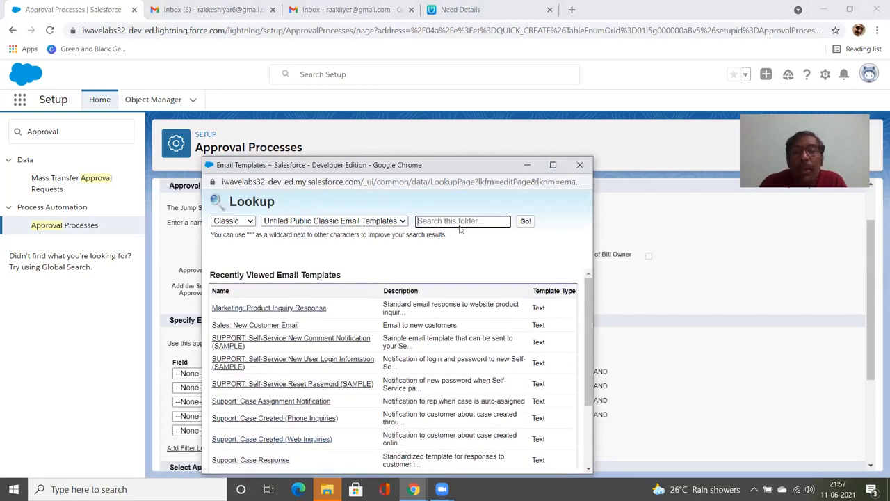
click(580, 165)
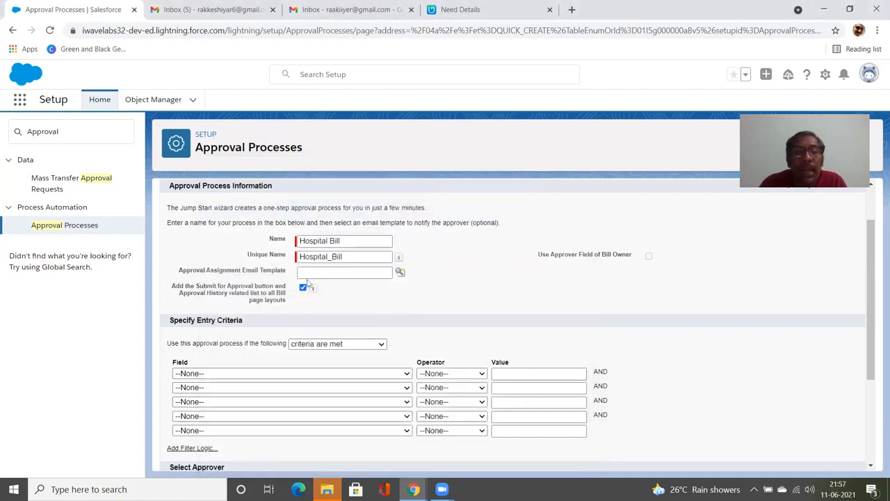
Set the entry criterion to Bill: Total Bill less than 10000
click(267, 377)
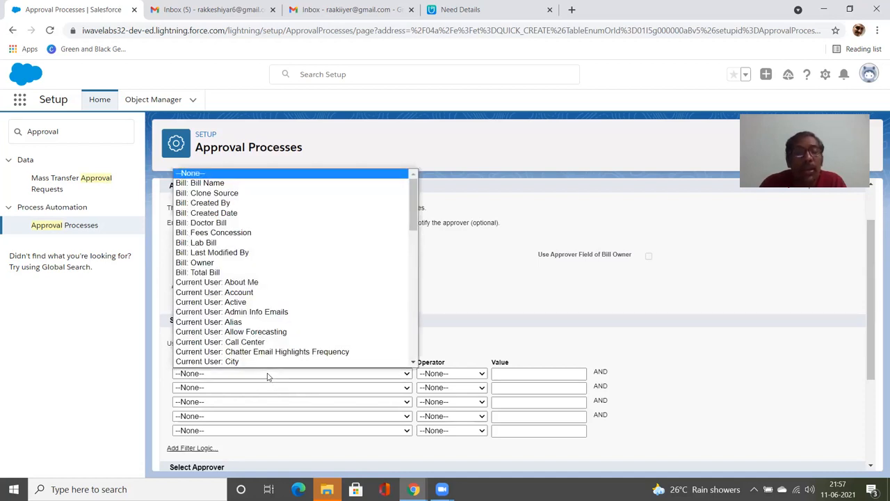
click(242, 272)
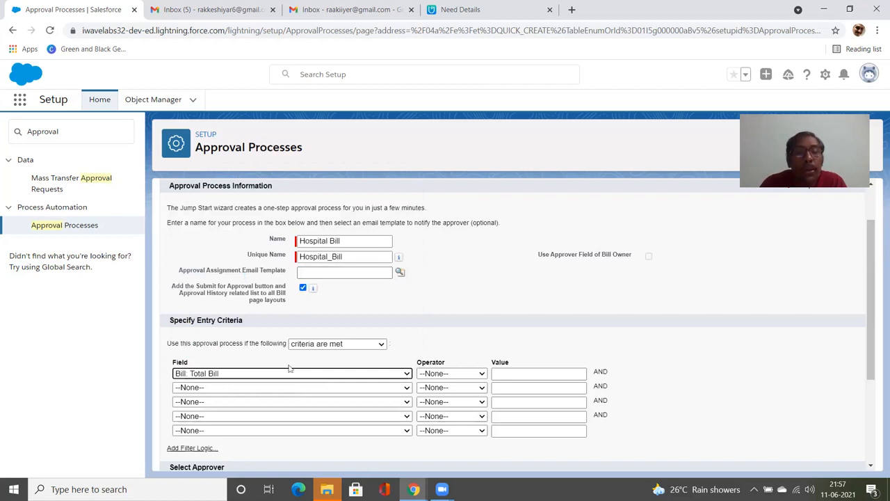
click(446, 375)
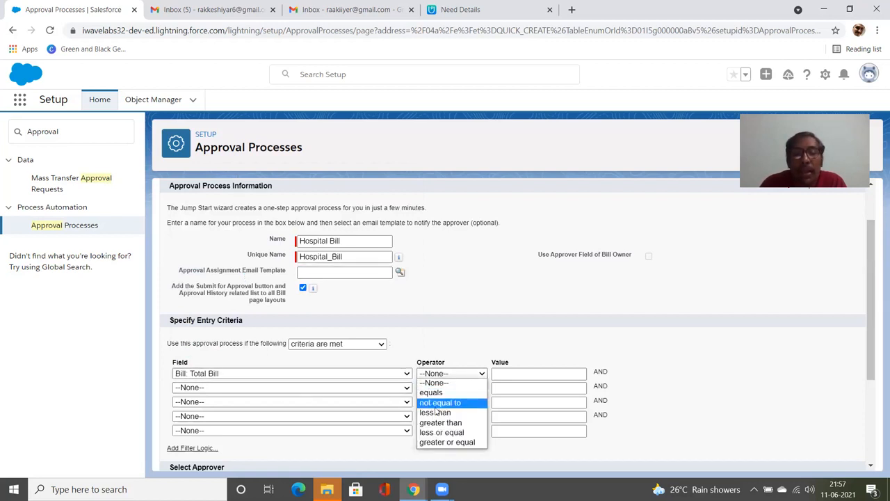
click(436, 412)
click(507, 376)
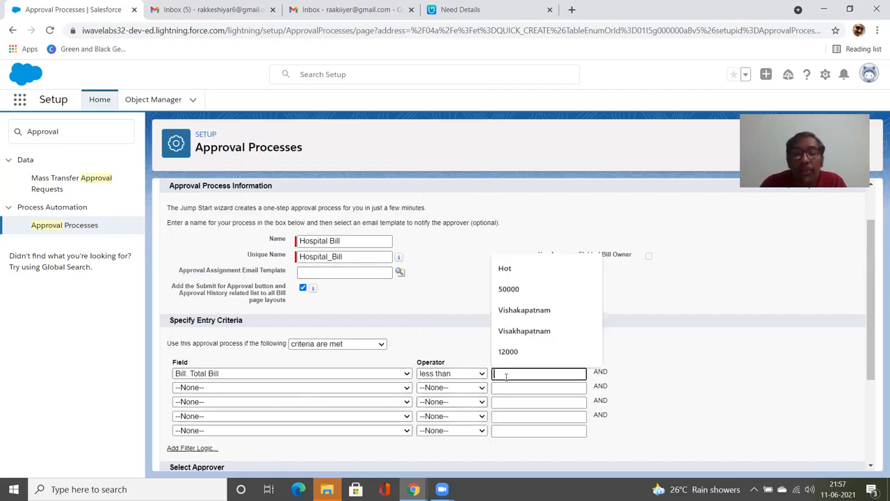
text(1000)
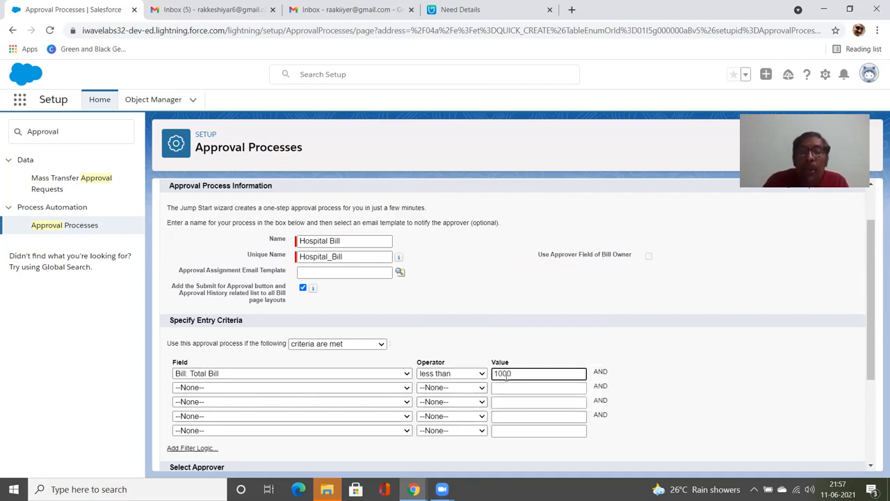
text(0)
key(Tab)
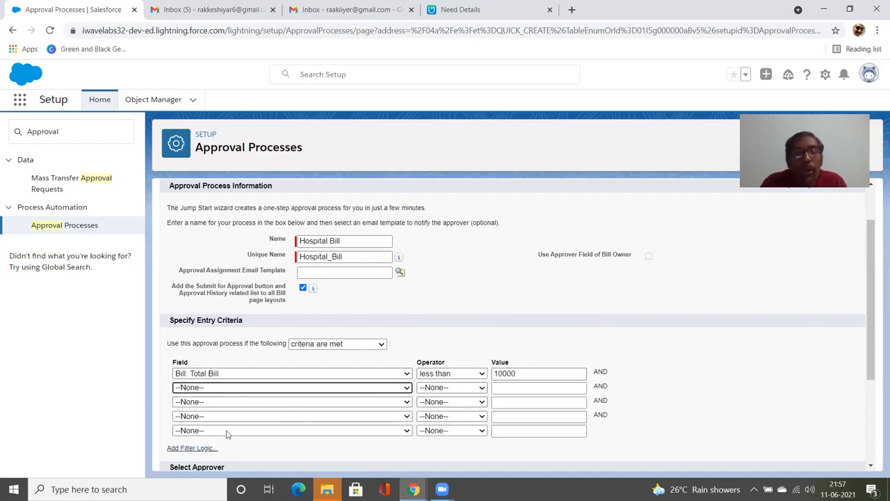
scroll(227, 435, down, 2)
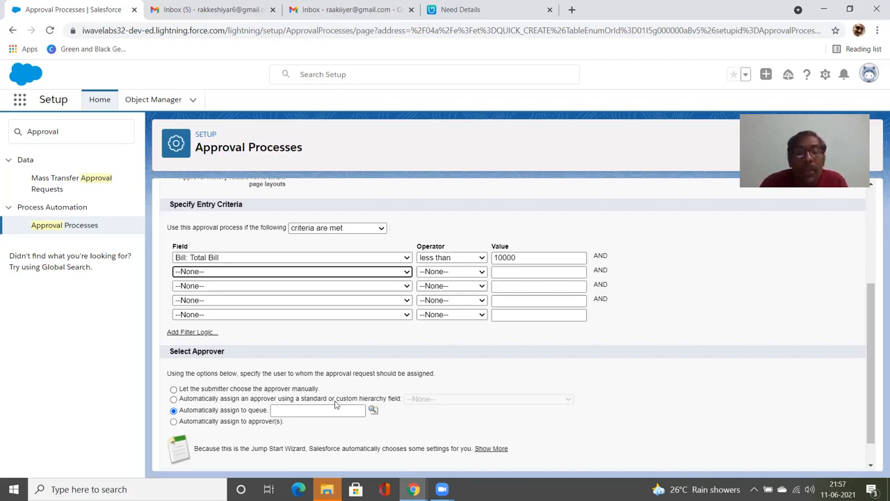
Automatically assign the CEO user as approver and save the Hospital Bill process
click(209, 423)
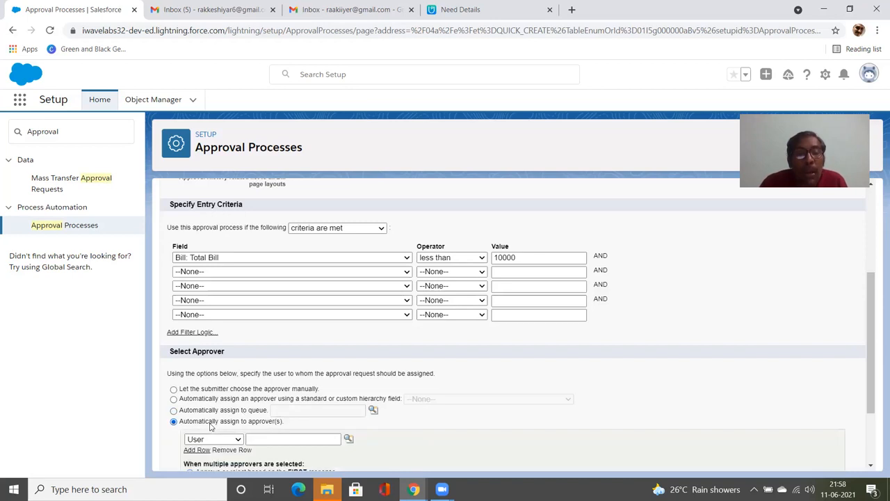
scroll(258, 425, down, 1)
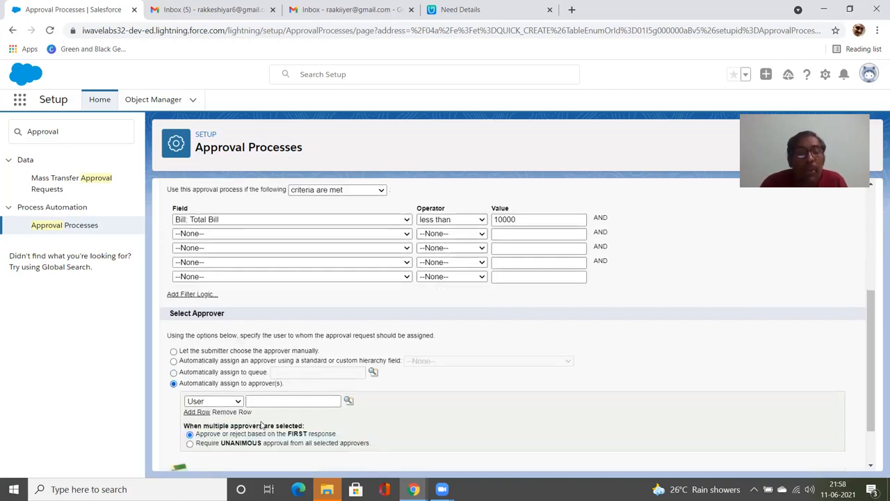
click(236, 384)
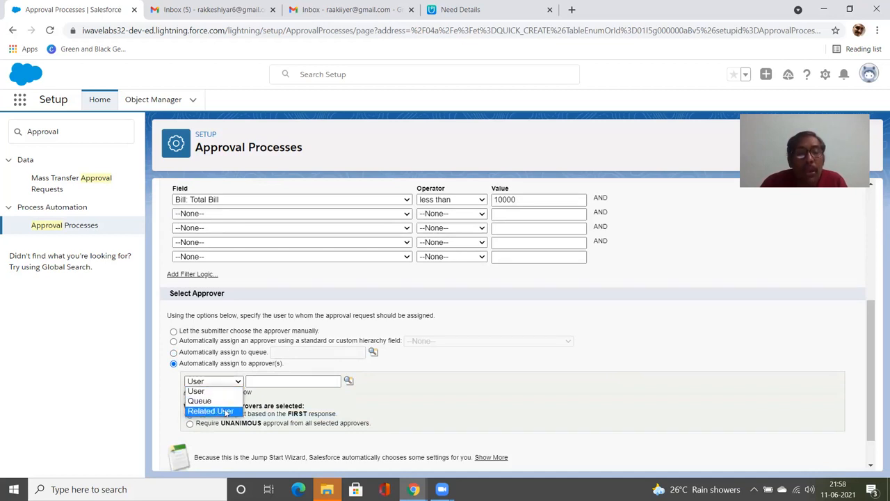
click(224, 392)
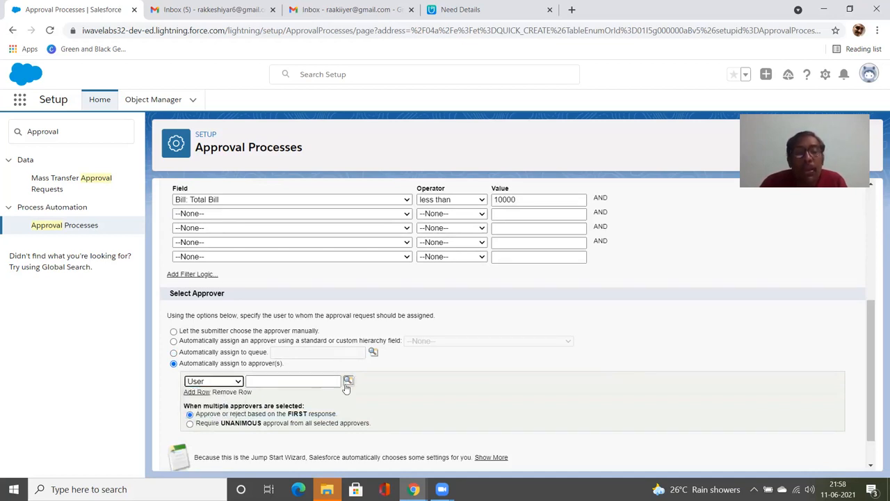
click(348, 383)
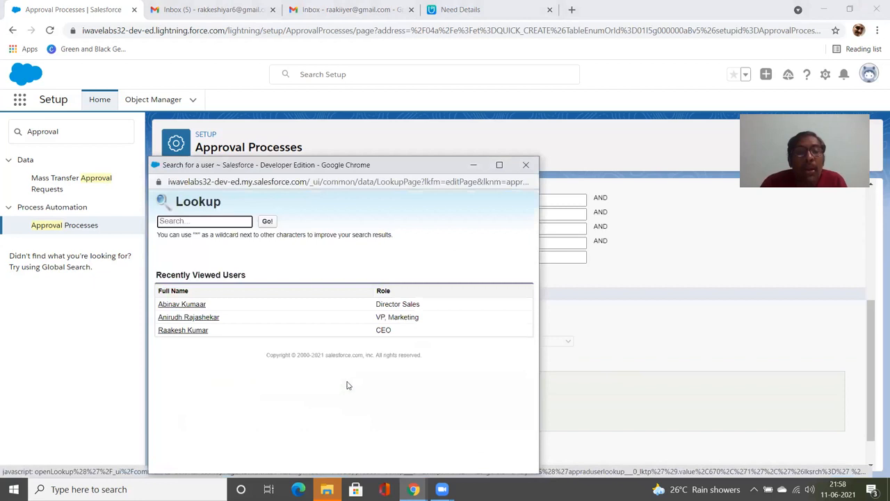
click(202, 331)
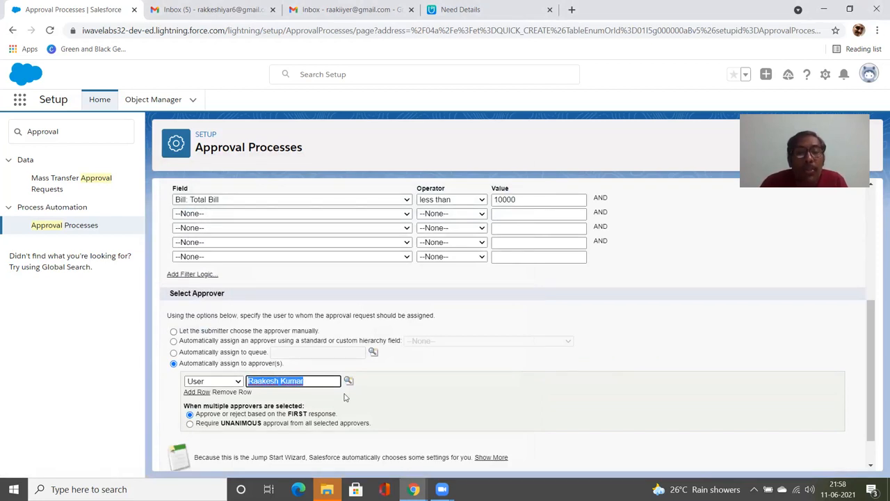
scroll(346, 397, down, 1)
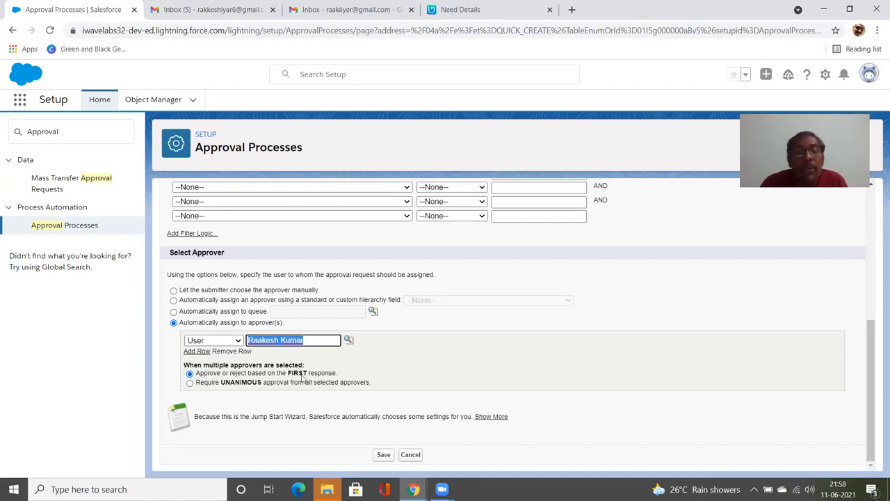
click(272, 373)
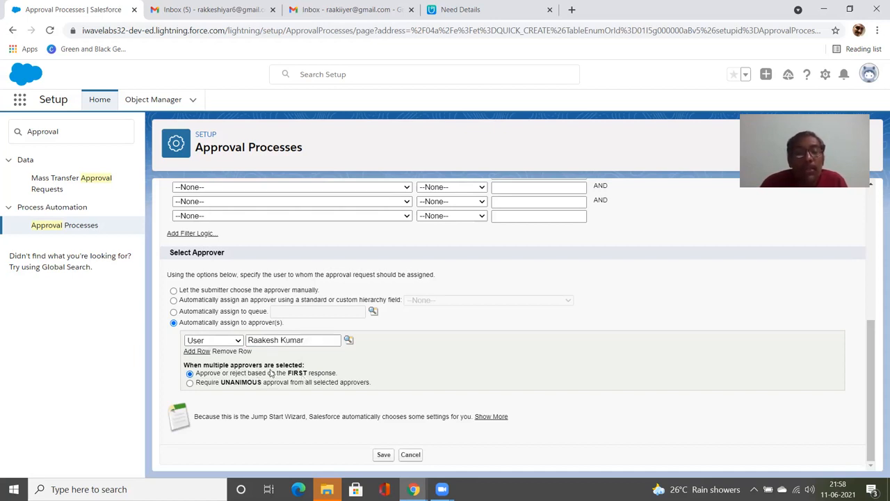
click(383, 455)
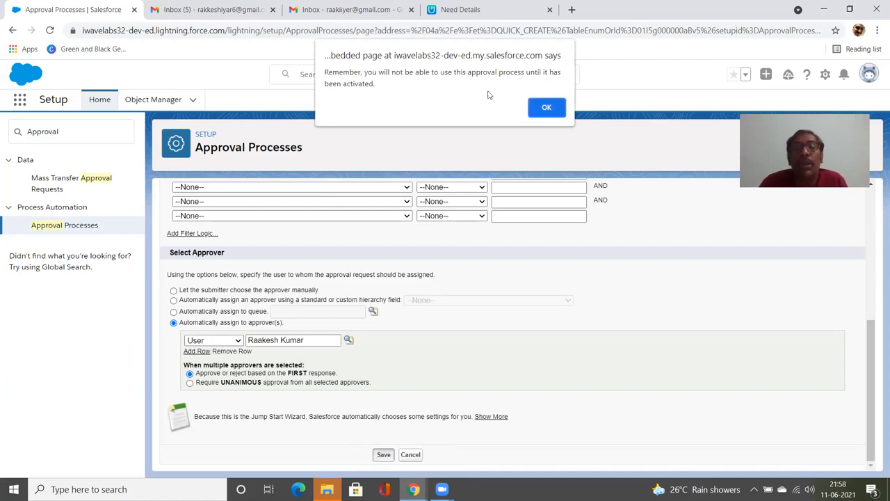
Dismiss the activation reminder and open the Hospital Bill approval process details
click(546, 108)
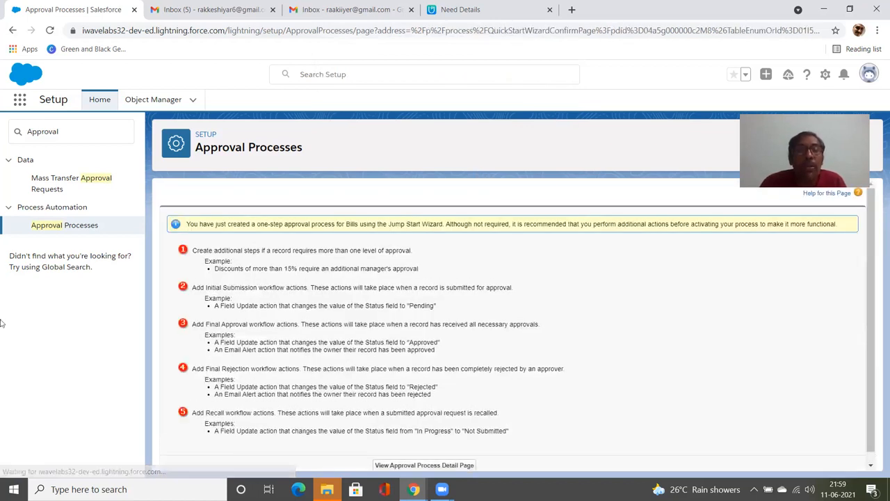
scroll(292, 238, down, 1)
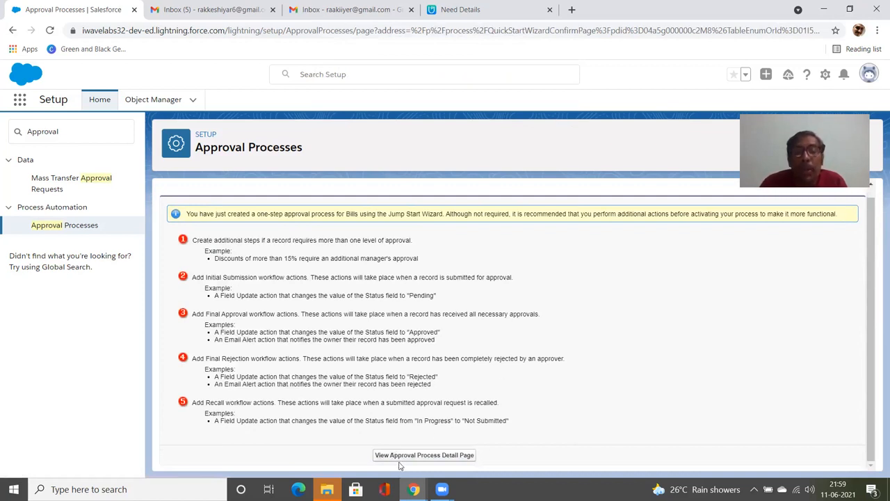
click(447, 458)
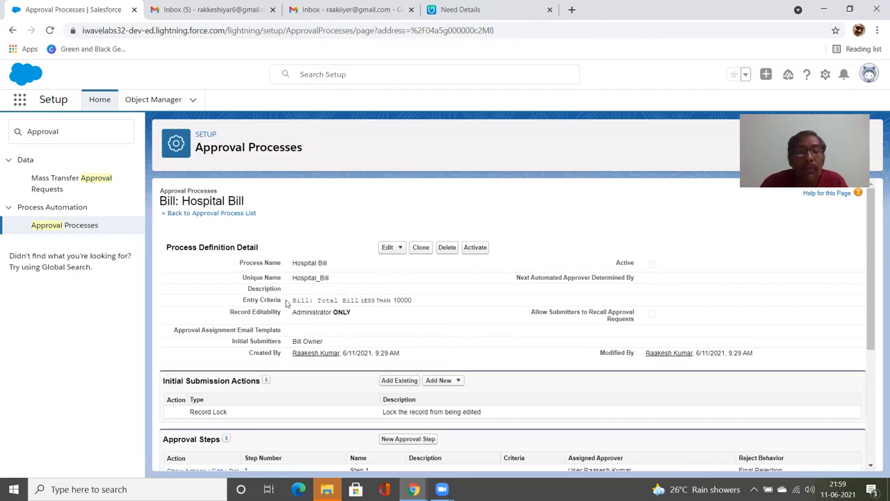
scroll(285, 303, down, 3)
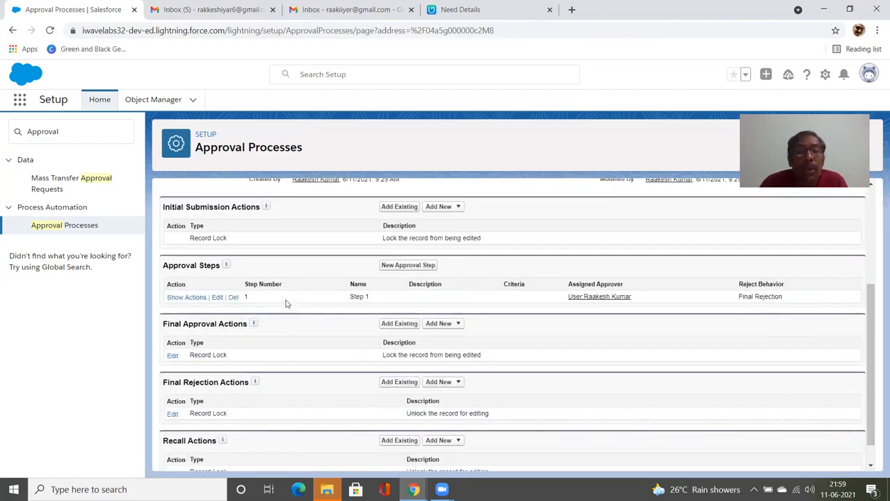
scroll(285, 302, up, 3)
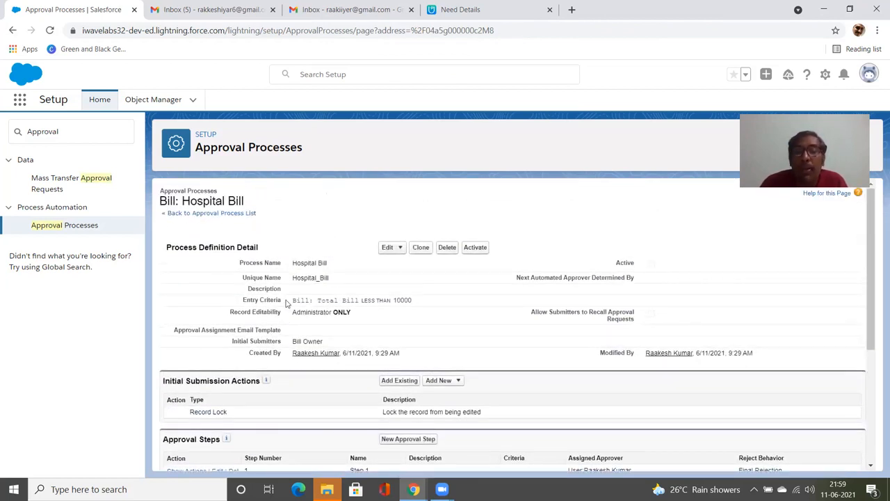
scroll(285, 302, down, 1)
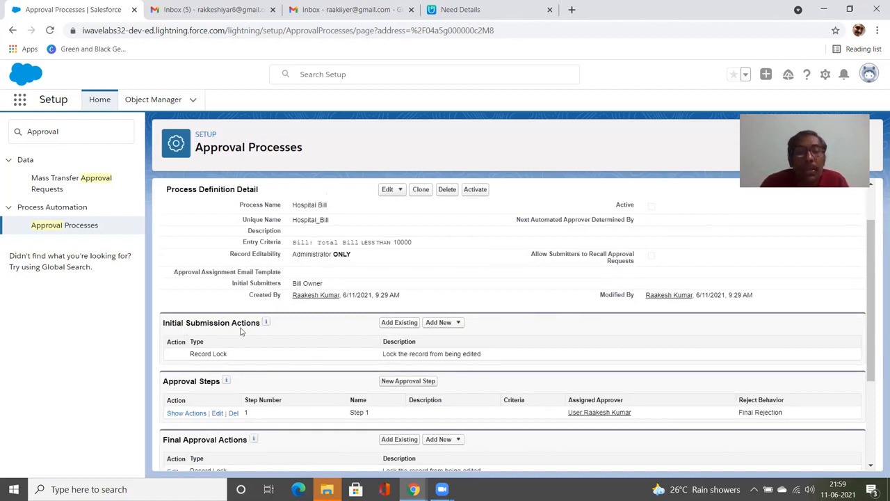
Create initial submission field update f1 setting Fees Concession to Wait, and save it
click(445, 324)
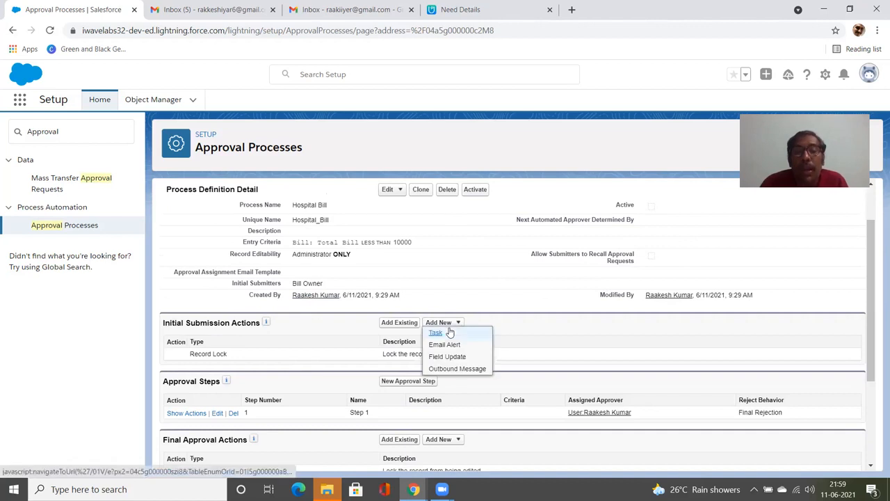
click(449, 357)
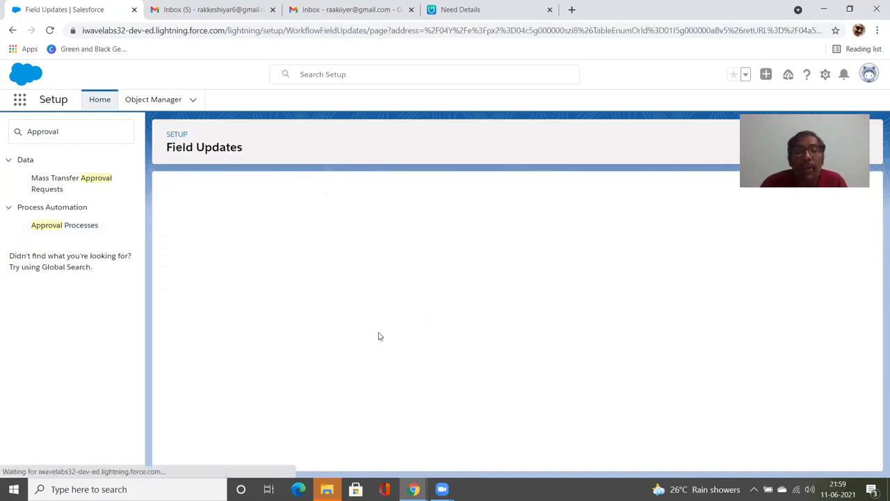
text(f1)
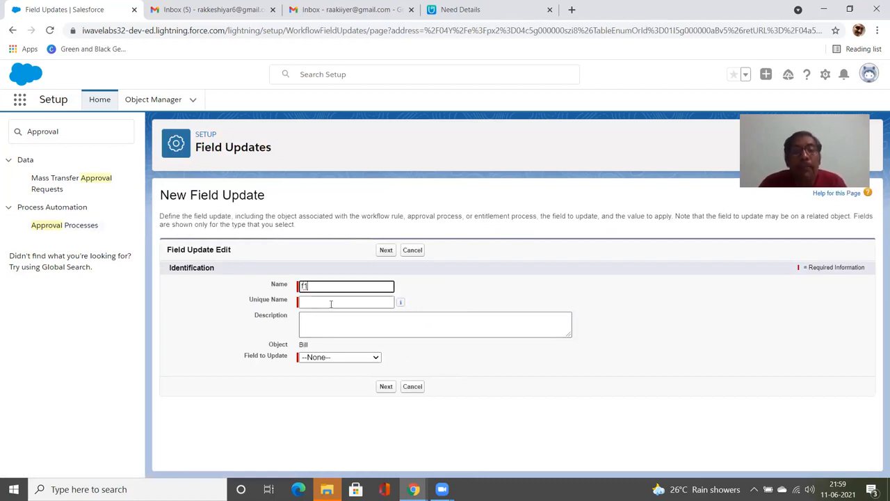
click(331, 302)
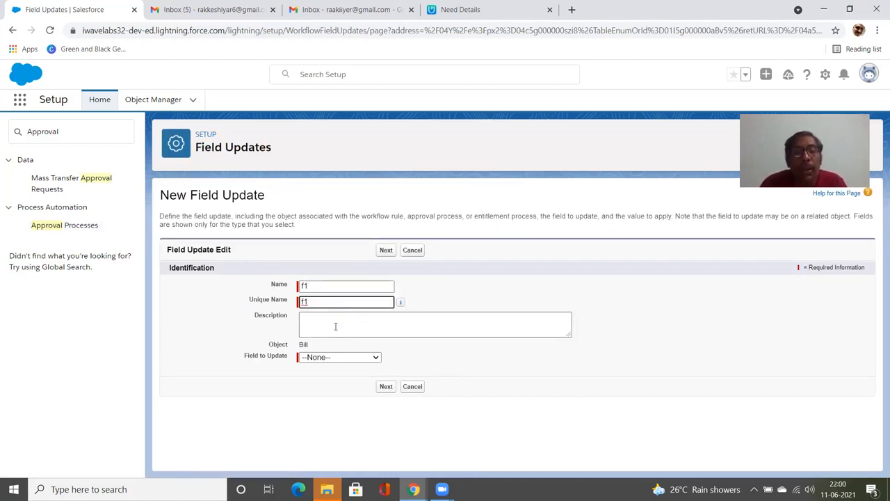
click(336, 358)
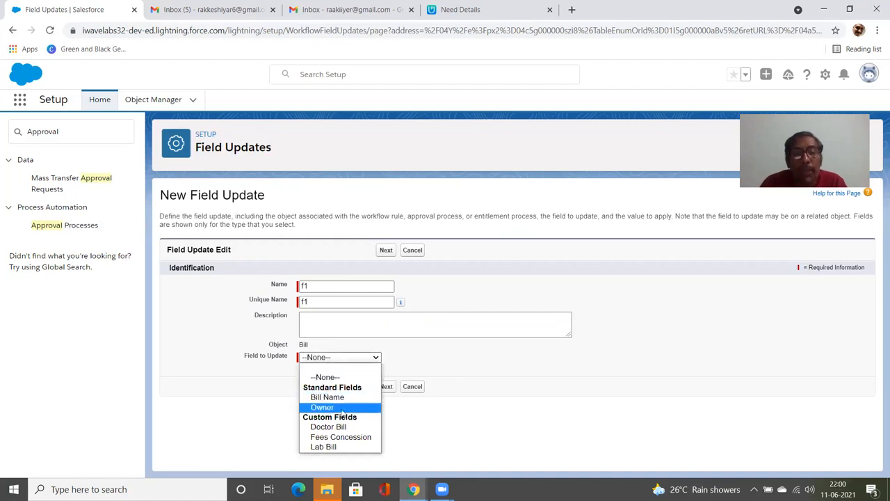
click(344, 435)
scroll(352, 429, down, 1)
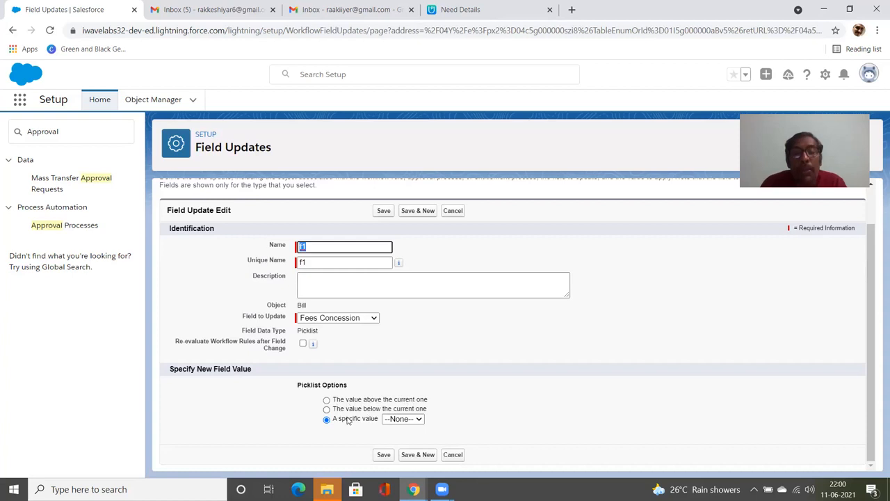
click(402, 419)
click(390, 438)
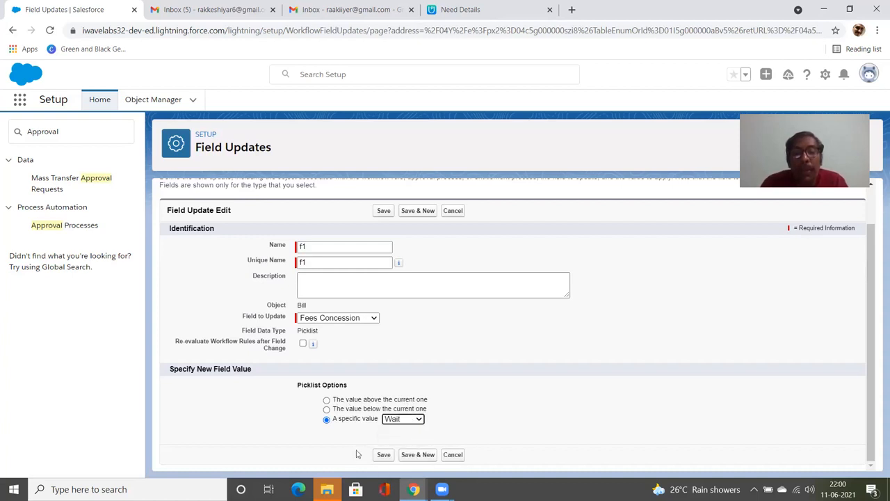
click(383, 455)
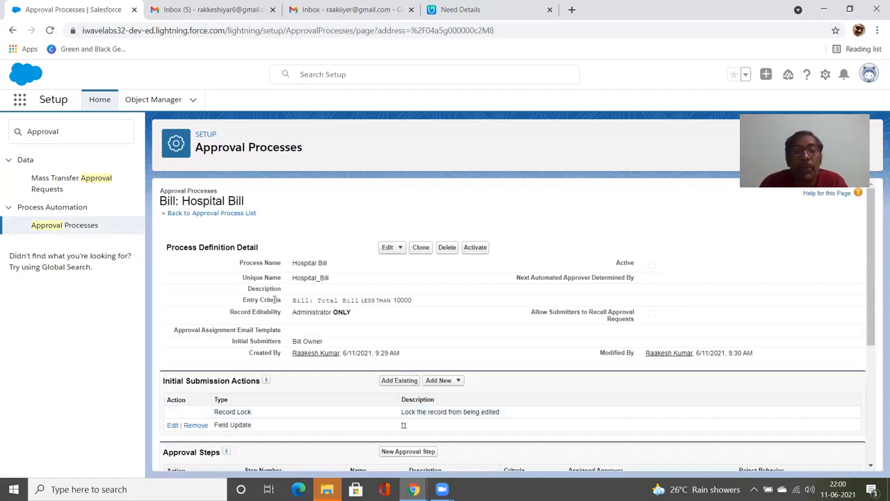
Start a new Field Update under the Final Approval Actions
scroll(275, 300, down, 3)
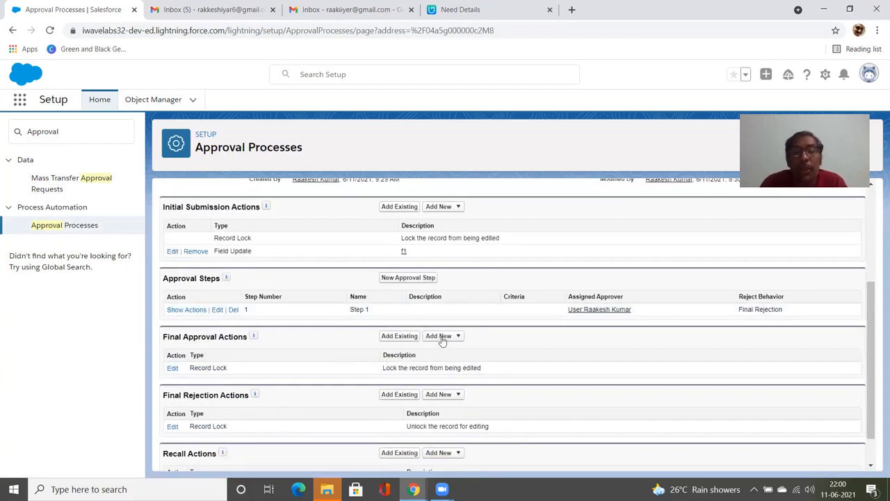
click(443, 337)
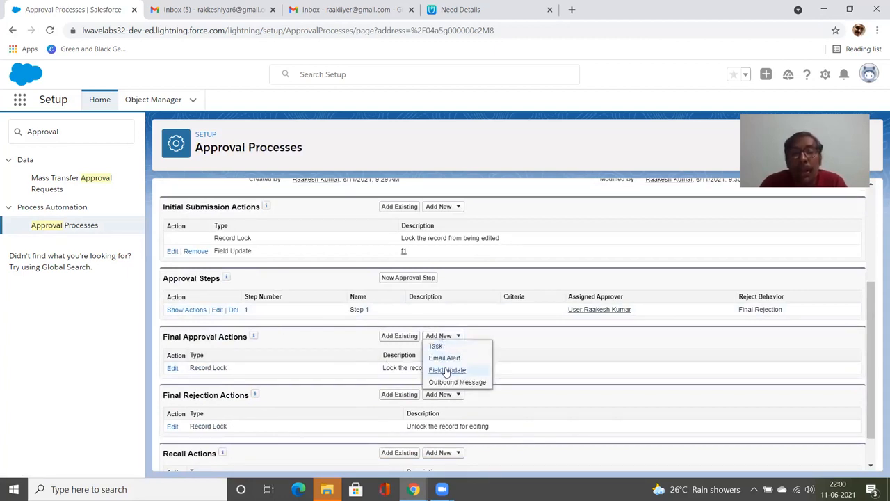
click(446, 371)
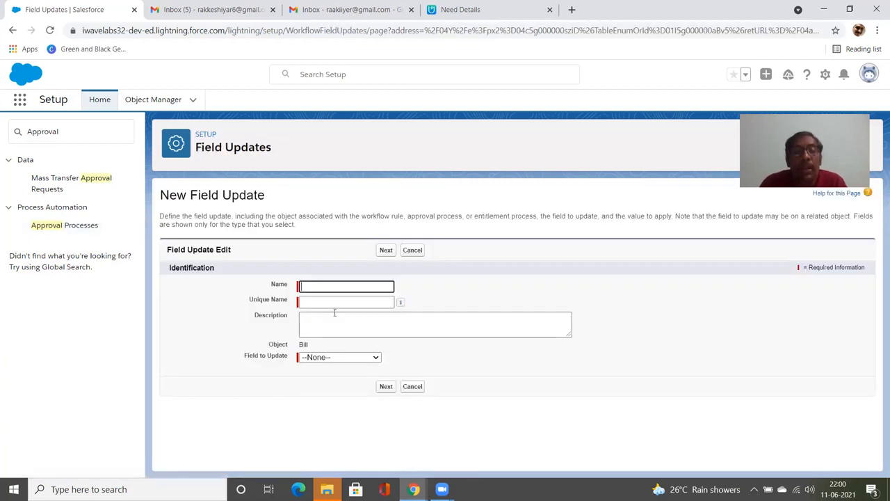
Name the field update f2, set Fees Concession to Accept, and save it
click(349, 287)
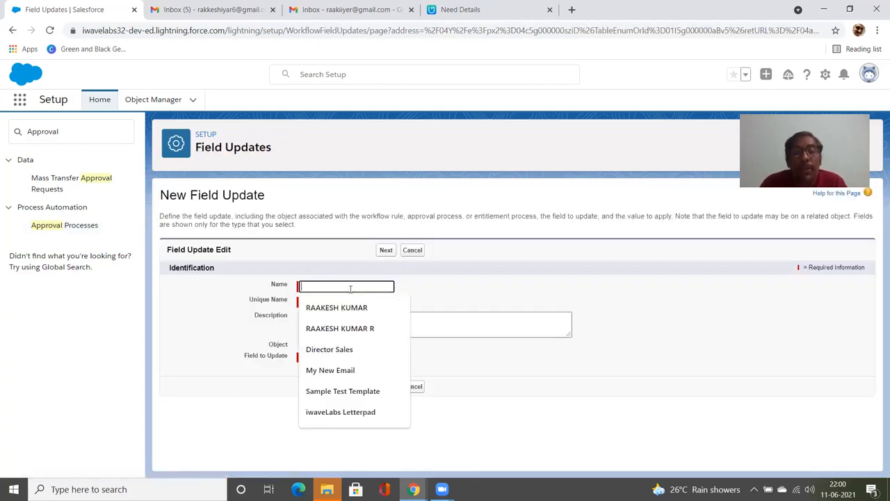
text(f2)
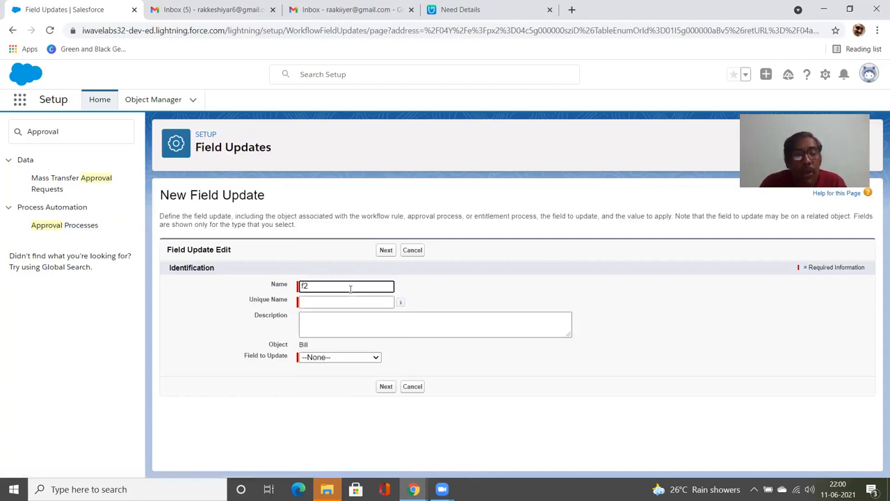
key(Tab)
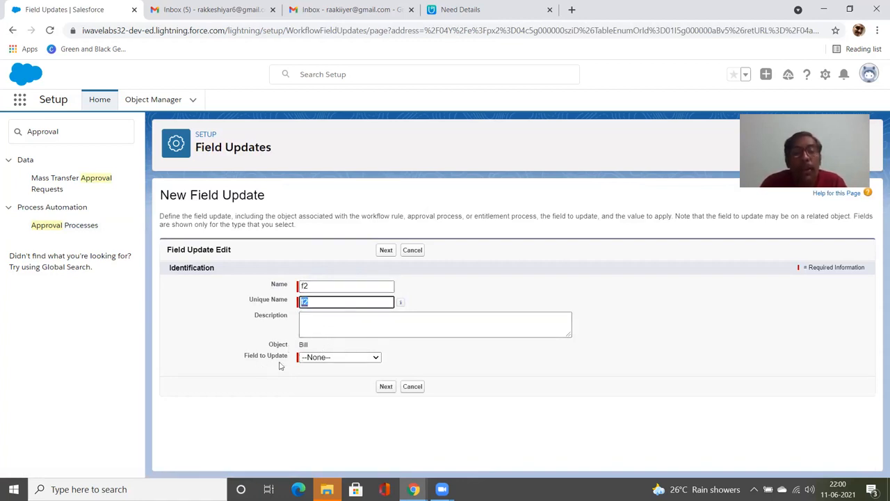
click(341, 360)
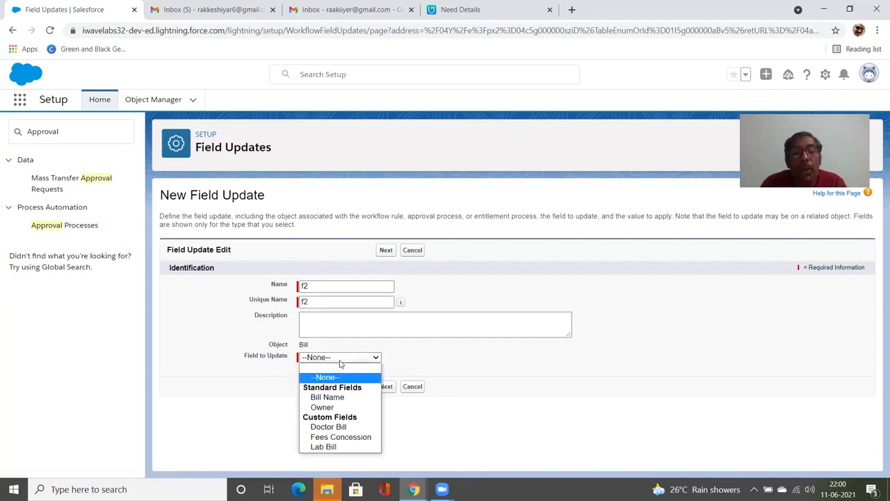
click(344, 436)
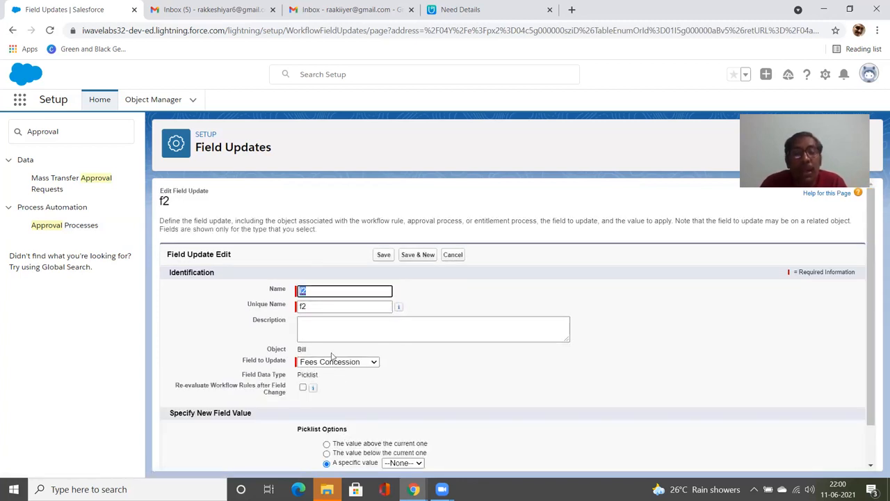
scroll(331, 356, down, 1)
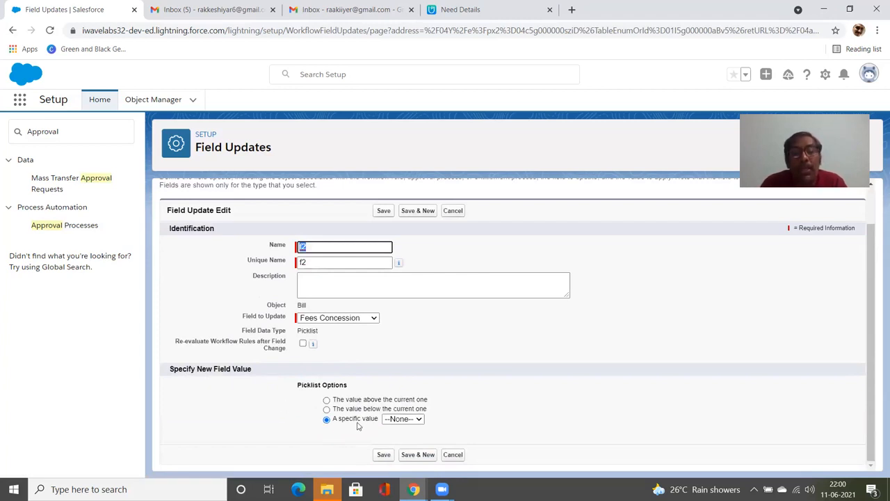
click(402, 420)
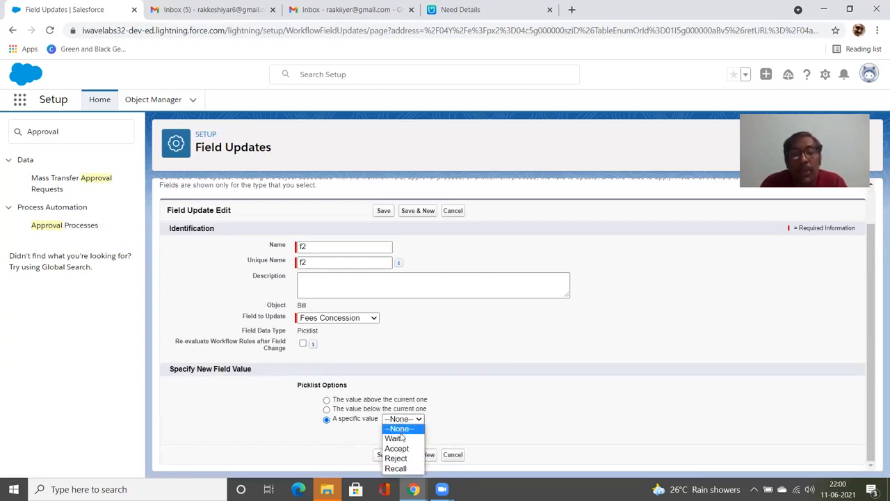
click(400, 448)
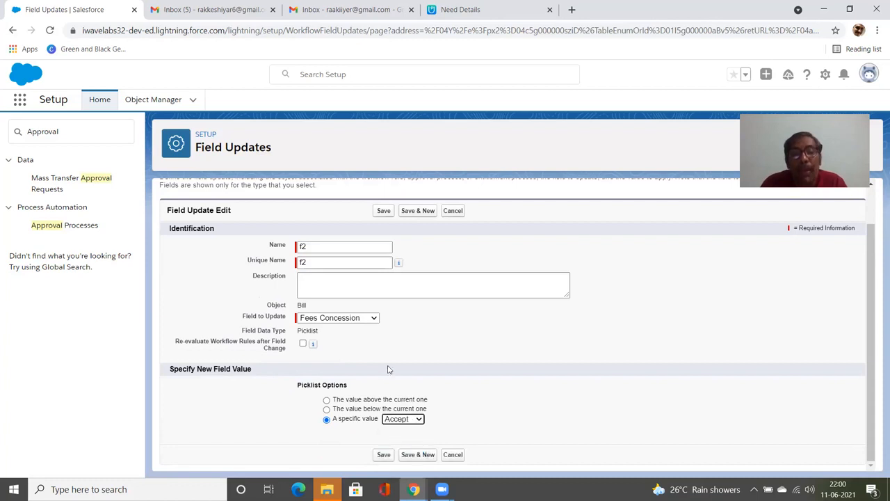
click(385, 456)
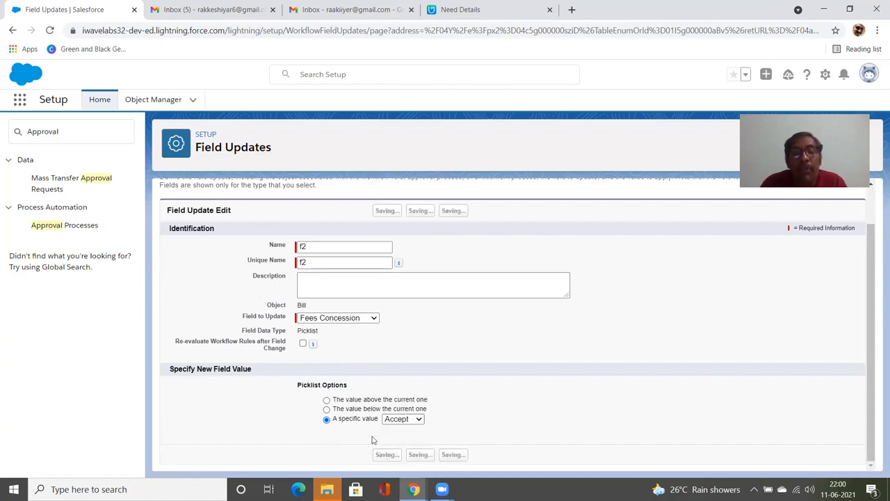
scroll(330, 311, down, 2)
scroll(331, 310, down, 2)
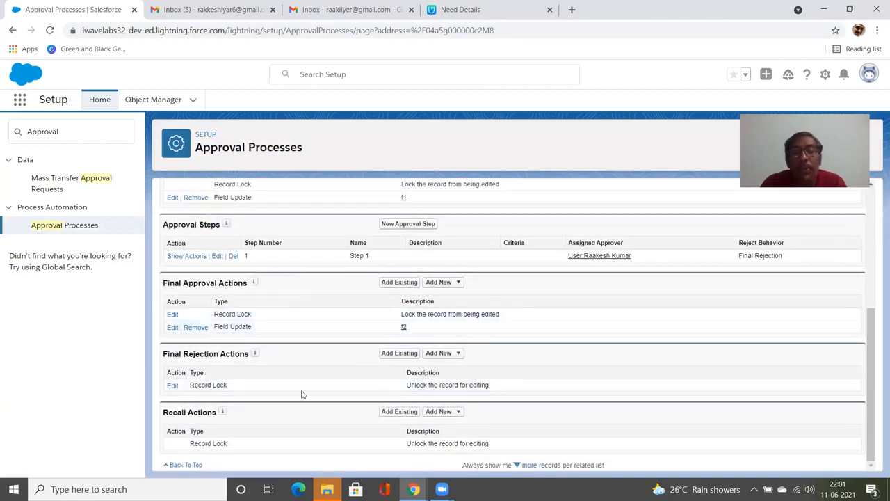
Under Final Rejection Actions, create field update f3 setting Fees Concession to Reject
click(452, 353)
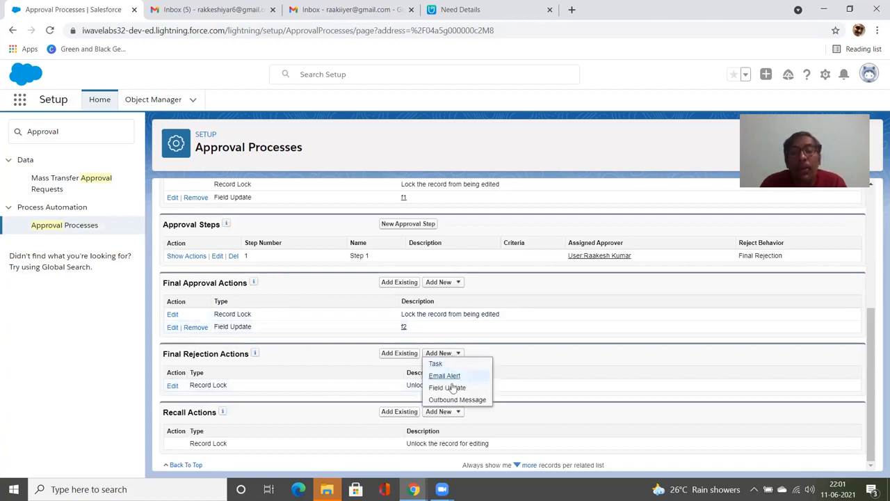
click(457, 388)
click(334, 285)
text(f3)
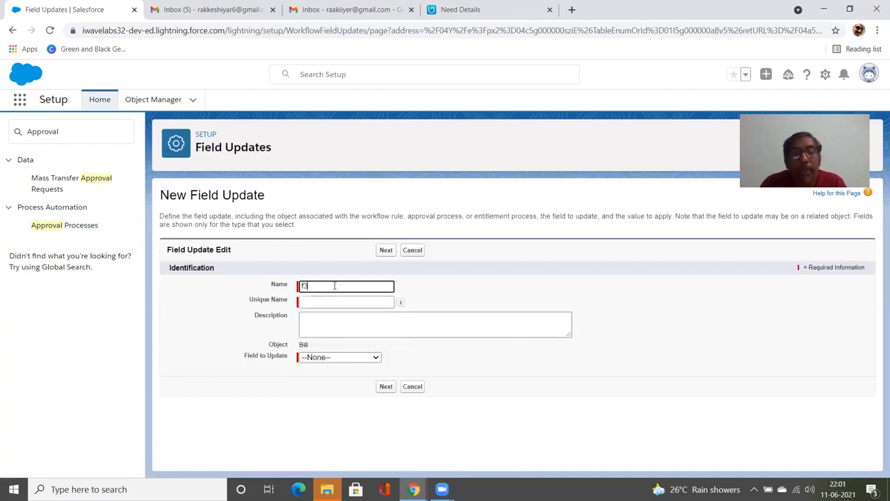
key(Tab)
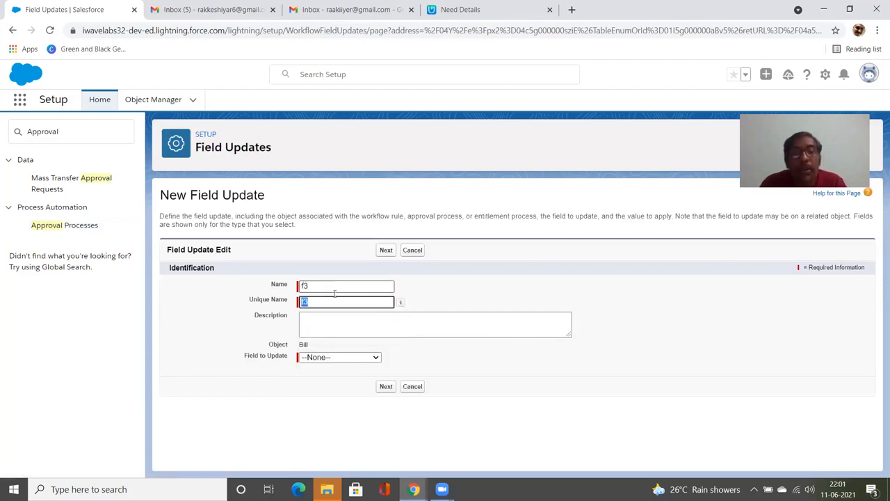
click(327, 358)
click(340, 437)
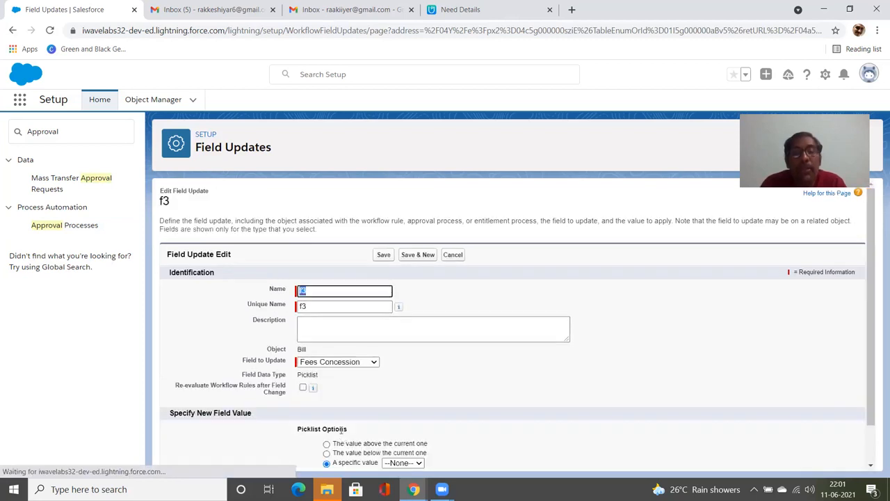
scroll(370, 391, down, 1)
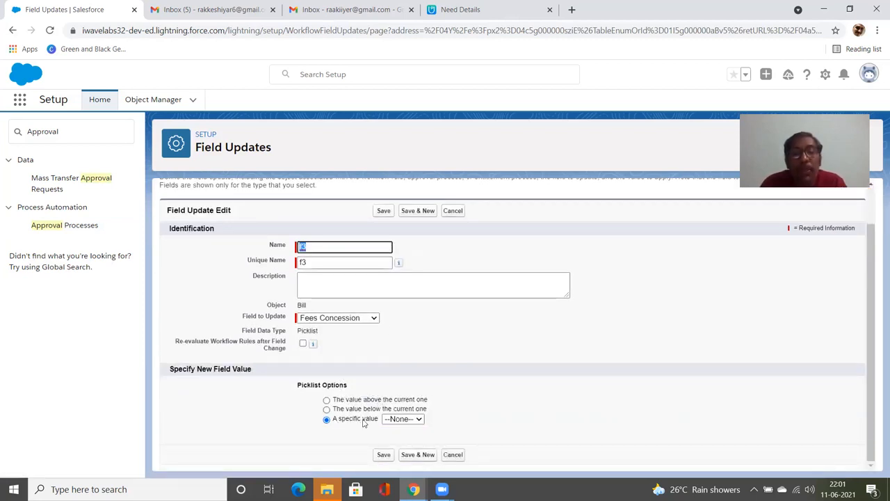
click(400, 419)
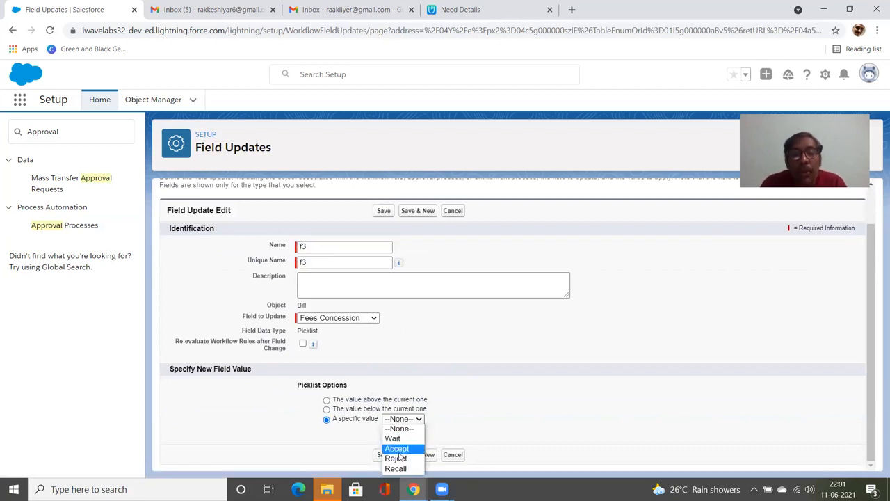
click(393, 458)
click(393, 458)
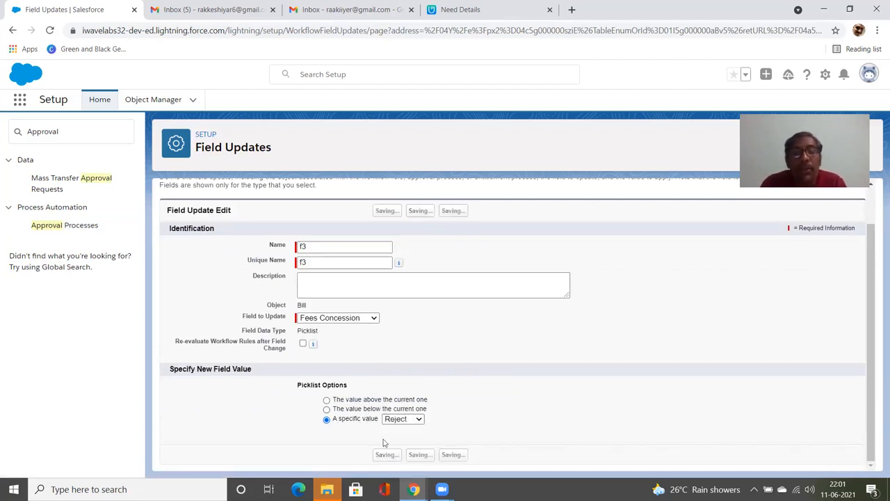
scroll(357, 341, down, 6)
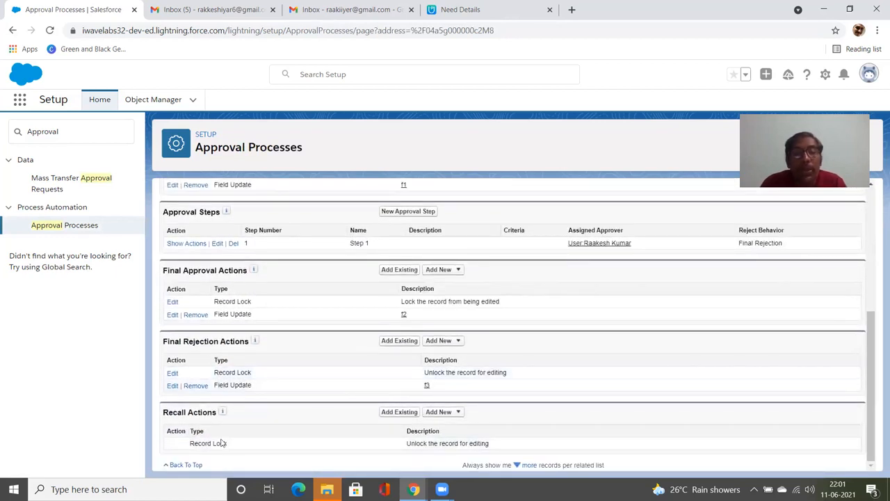
Add a new Field Update recall action named f4
click(438, 413)
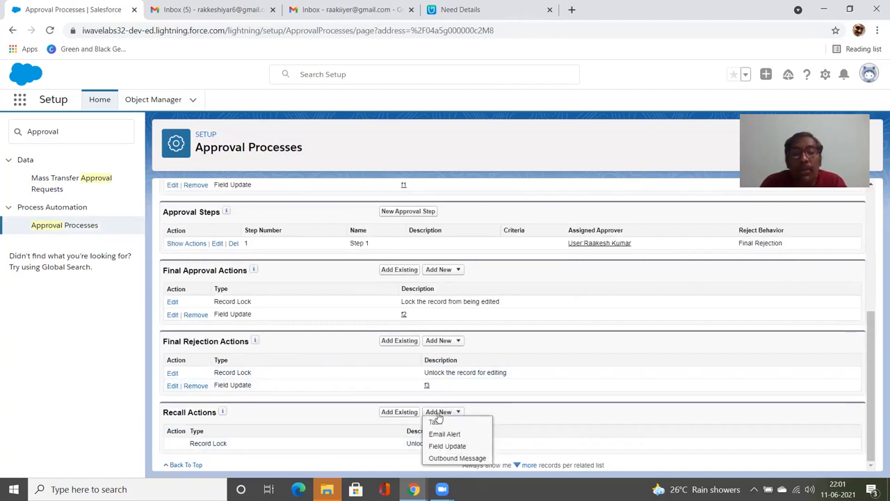
click(441, 445)
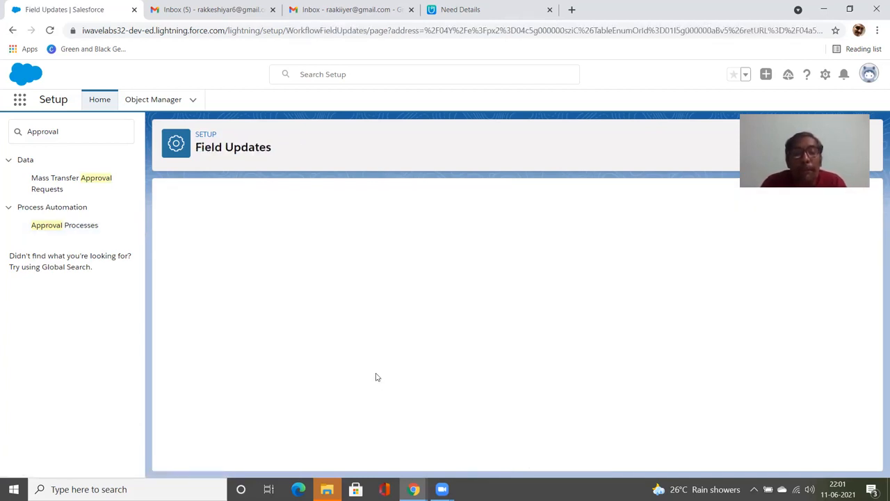
click(329, 288)
text(f4)
key(Tab)
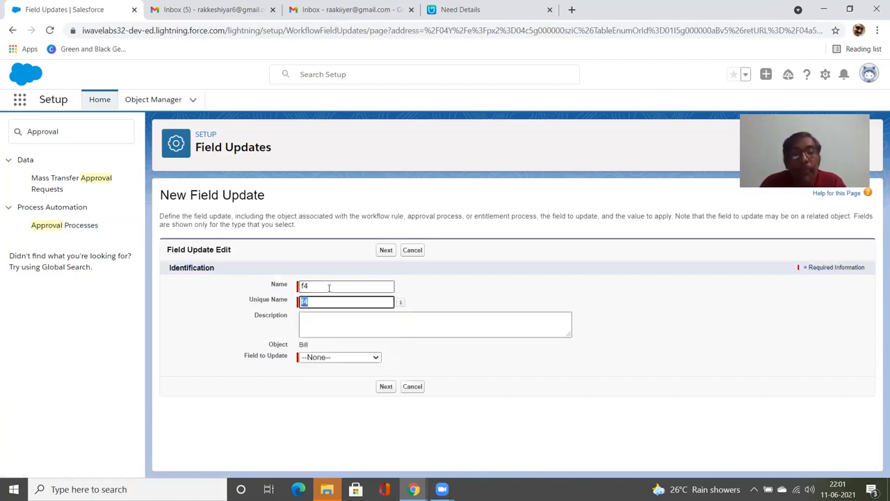
Make f4 set Fees Concession to the value Recall and save it
click(334, 361)
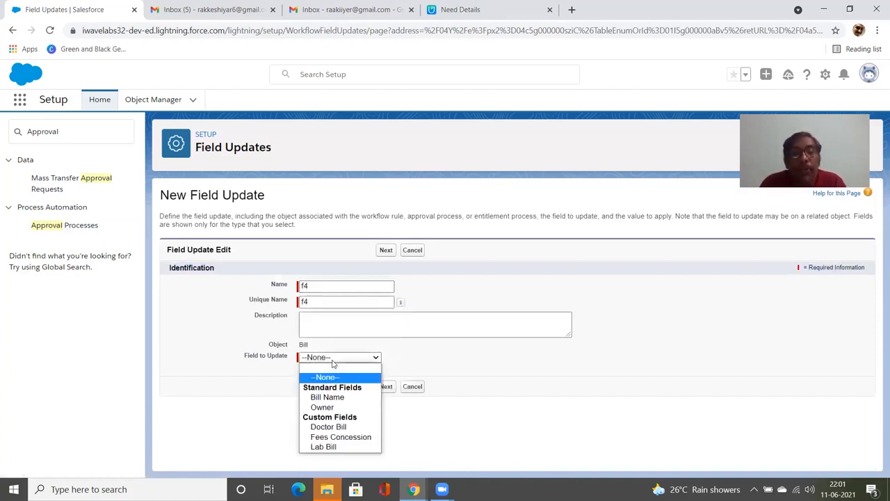
click(335, 437)
scroll(363, 403, down, 1)
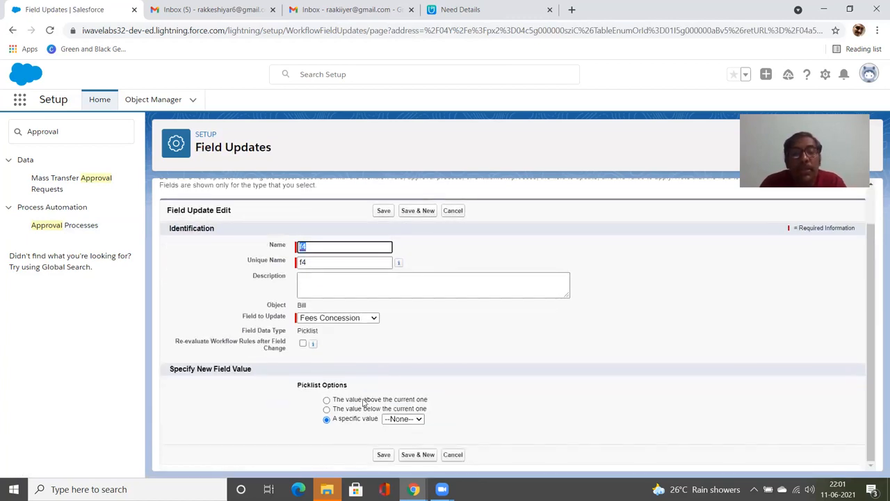
click(409, 419)
click(411, 470)
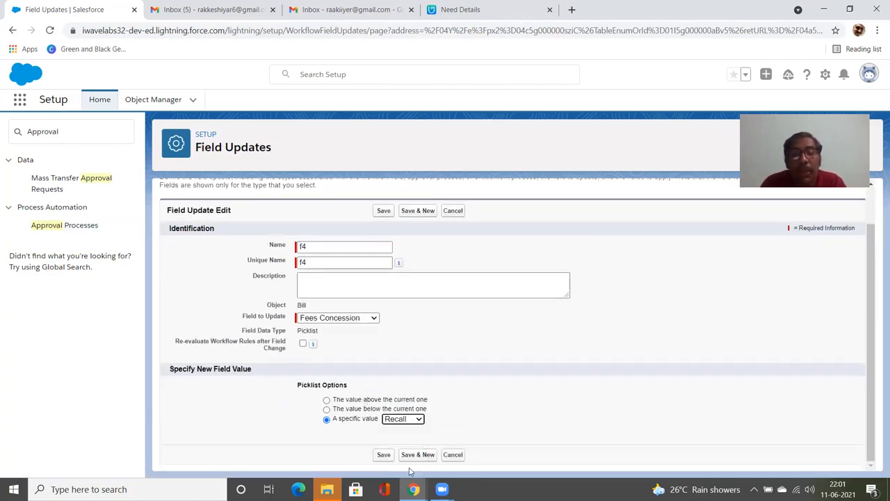
click(384, 456)
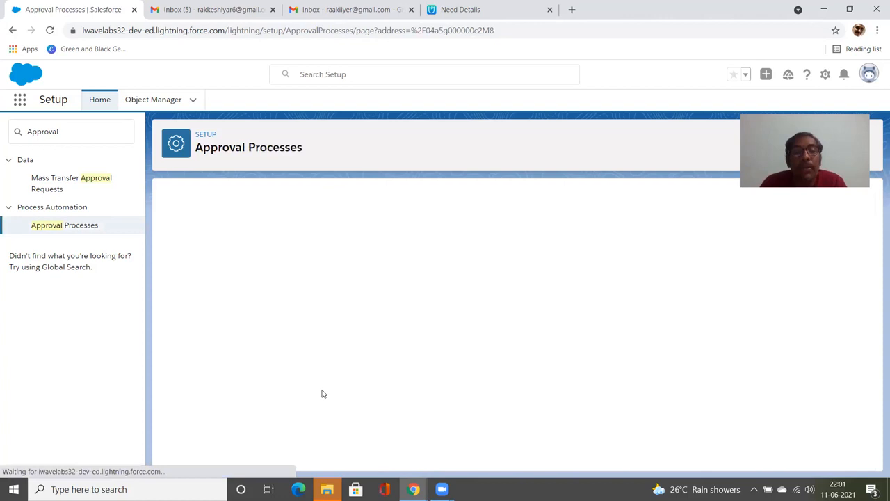
scroll(312, 325, down, 3)
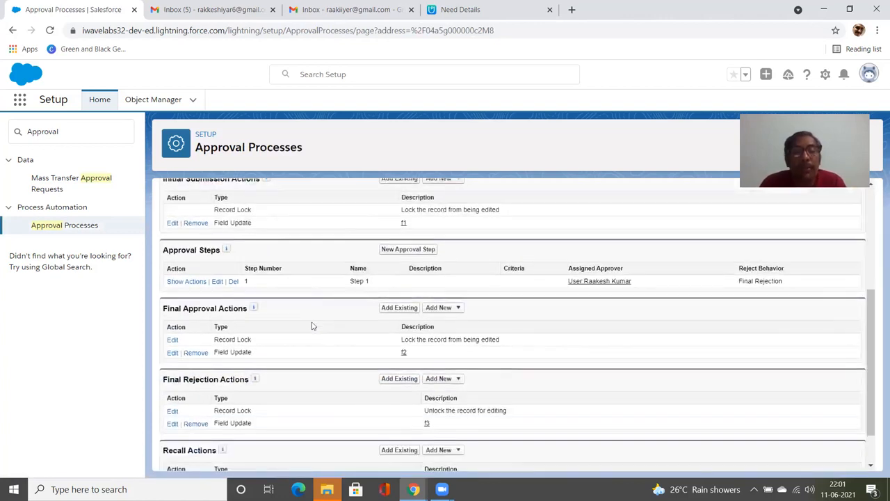
scroll(313, 326, up, 3)
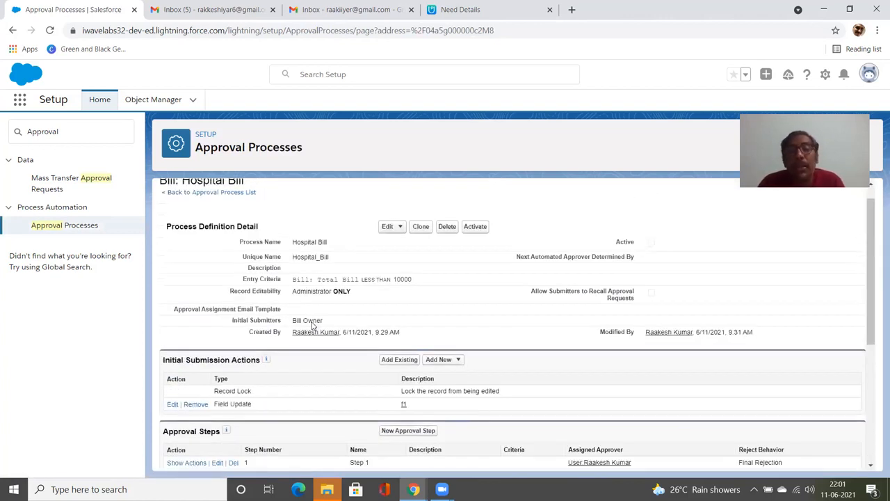
scroll(313, 325, down, 3)
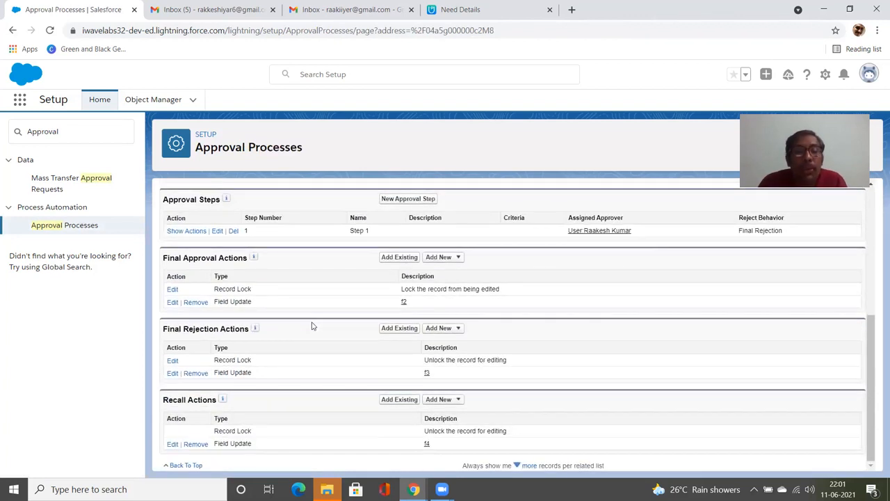
scroll(313, 325, up, 5)
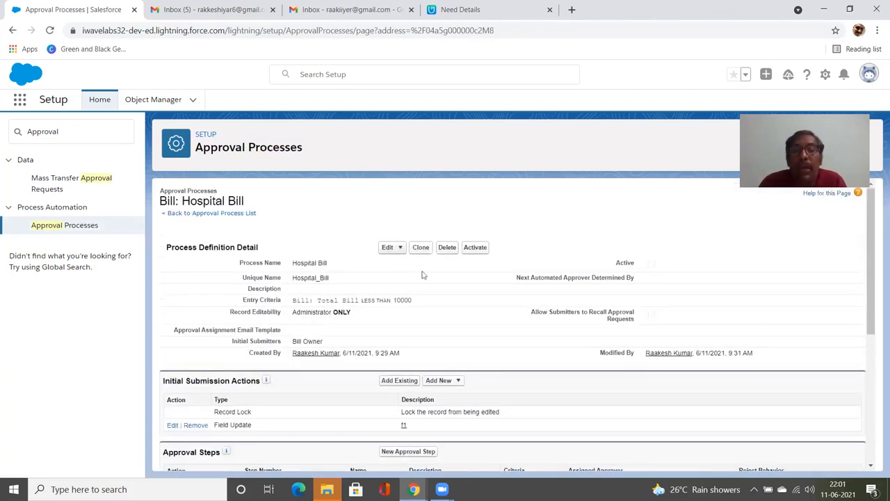
Activate the Hospital Bill approval process and confirm the activation
click(473, 247)
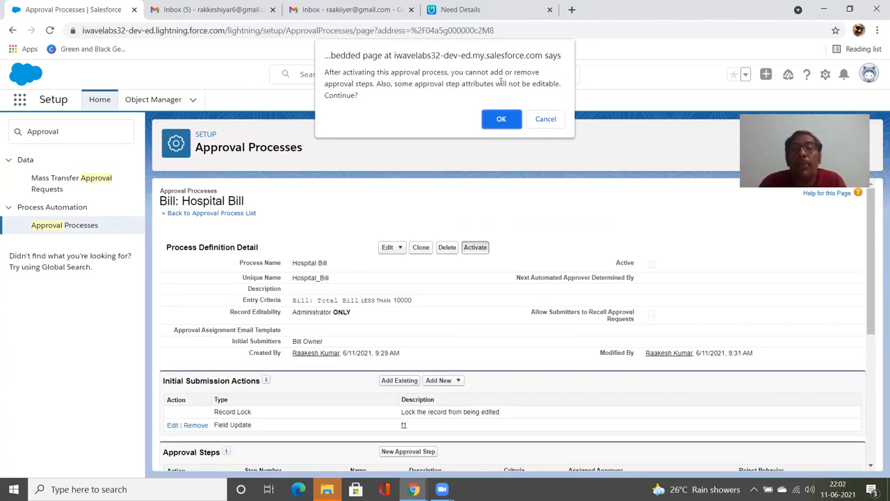
click(499, 119)
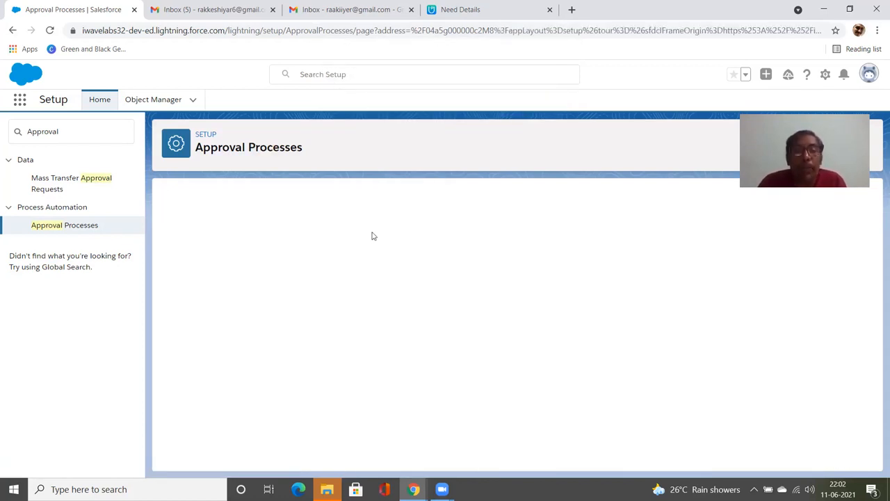
scroll(352, 278, down, 4)
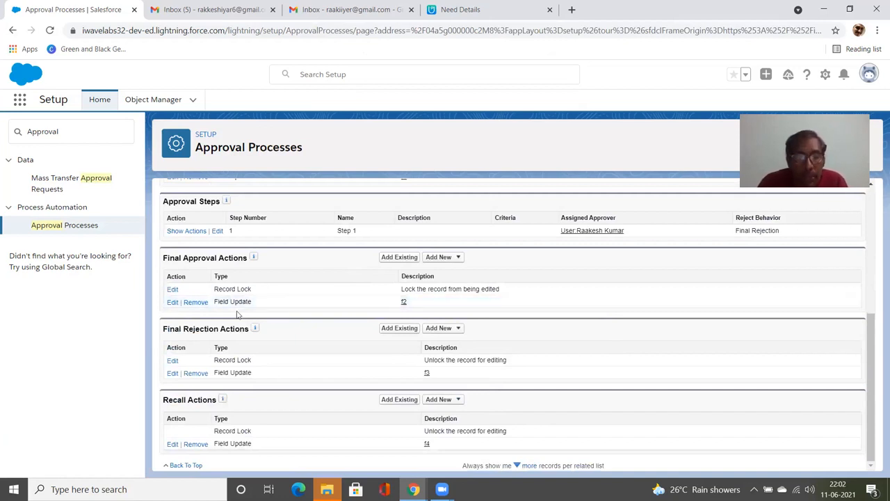
scroll(237, 315, up, 4)
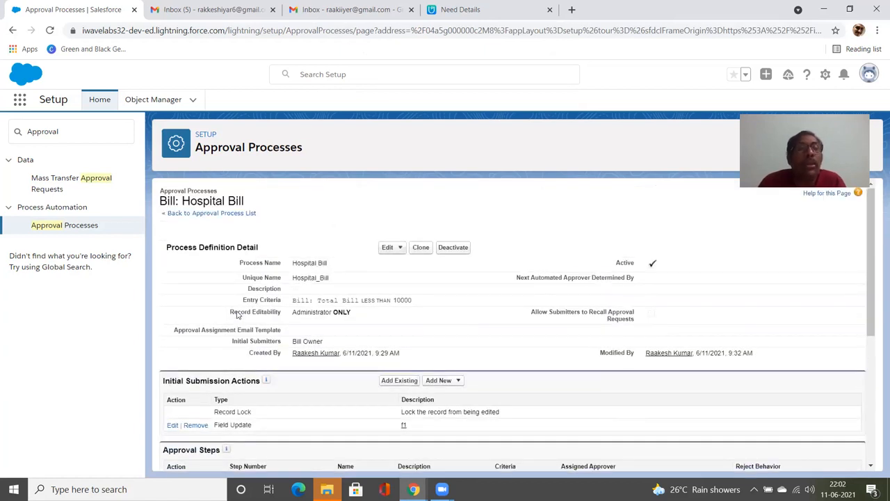
Switch to the Pharma App via an App Launcher search for 'phar' and show Bills
click(21, 102)
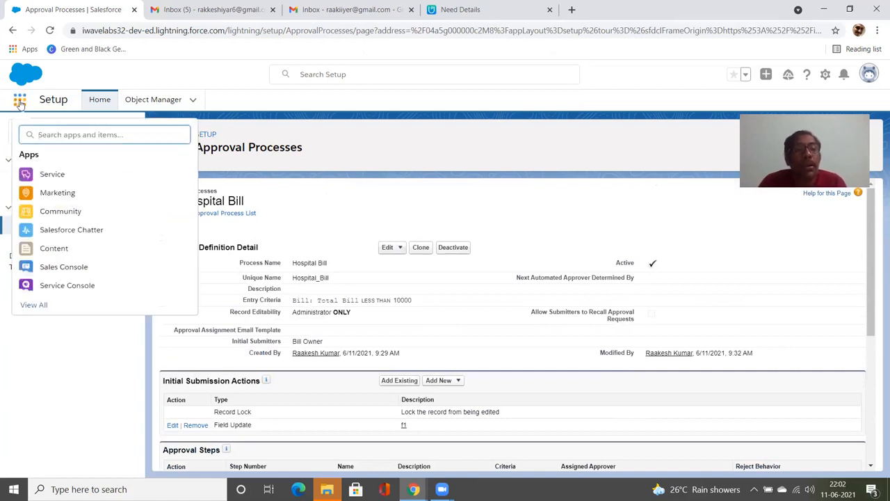
text(phar)
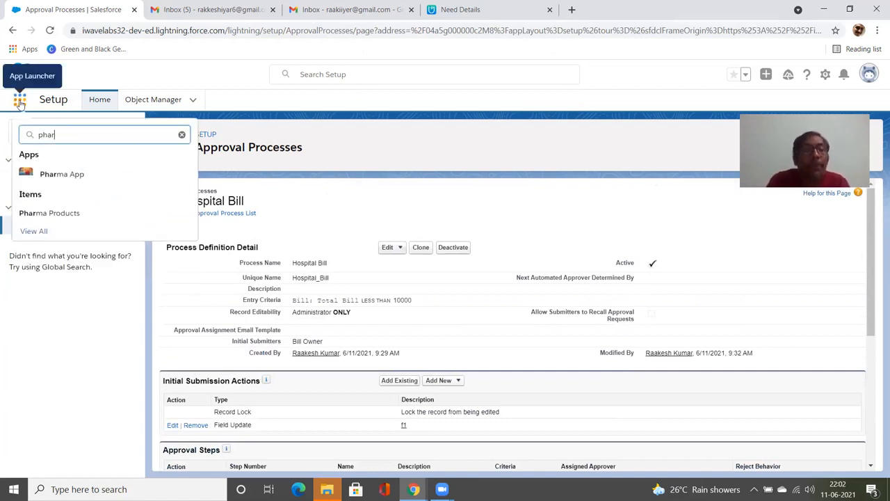
click(55, 171)
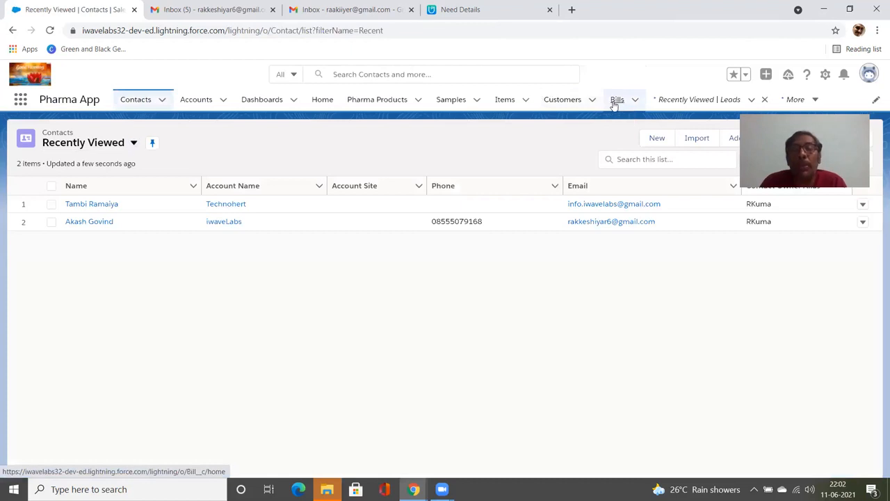
click(615, 101)
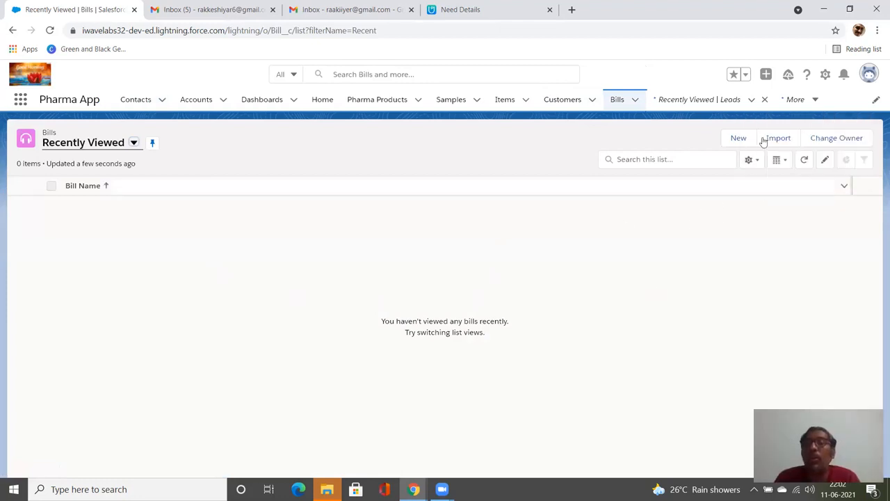
Save a new bill 'INPATIENT BILL' with Lab Bill 7000 and Doctor Bill 2000
click(742, 139)
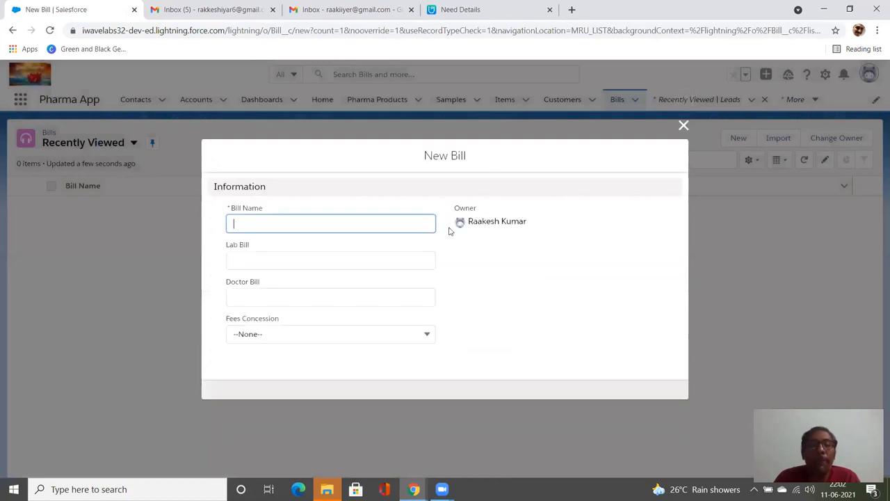
click(285, 219)
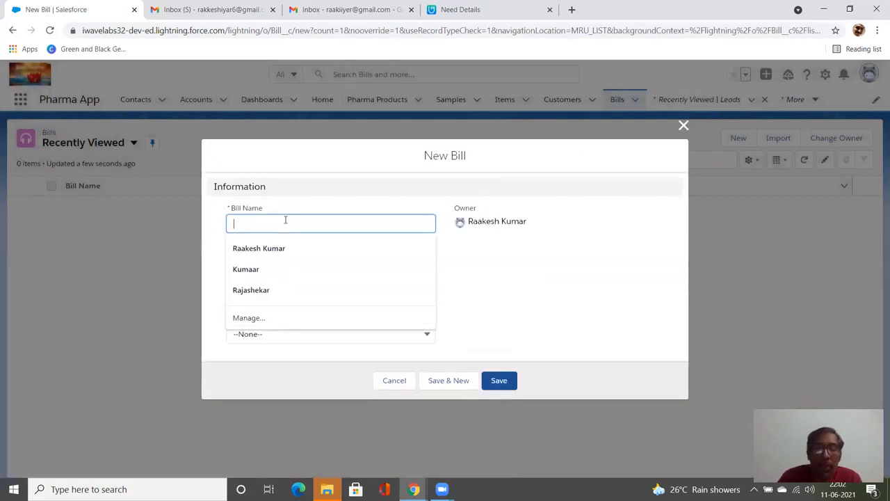
text(H)
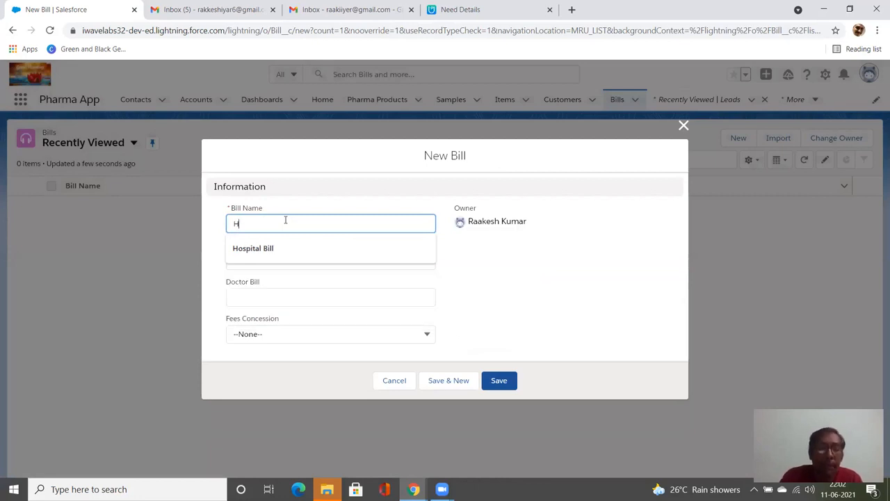
key(BackSpace)
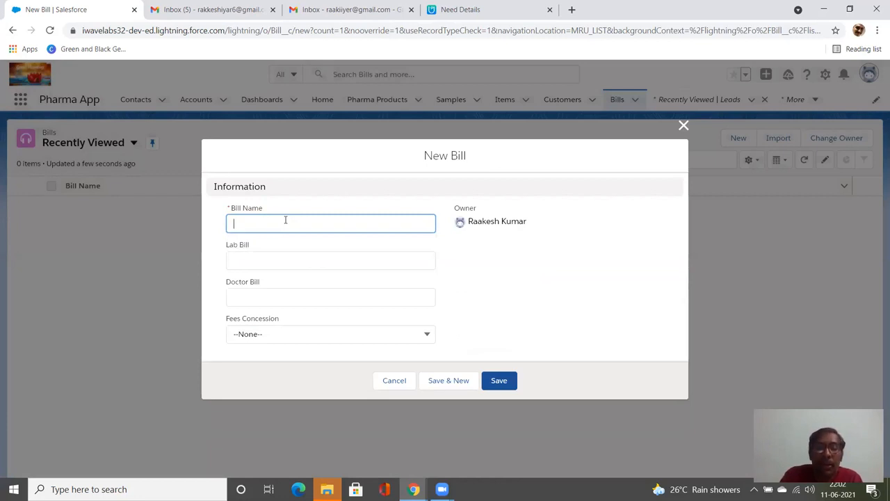
text(INPAT)
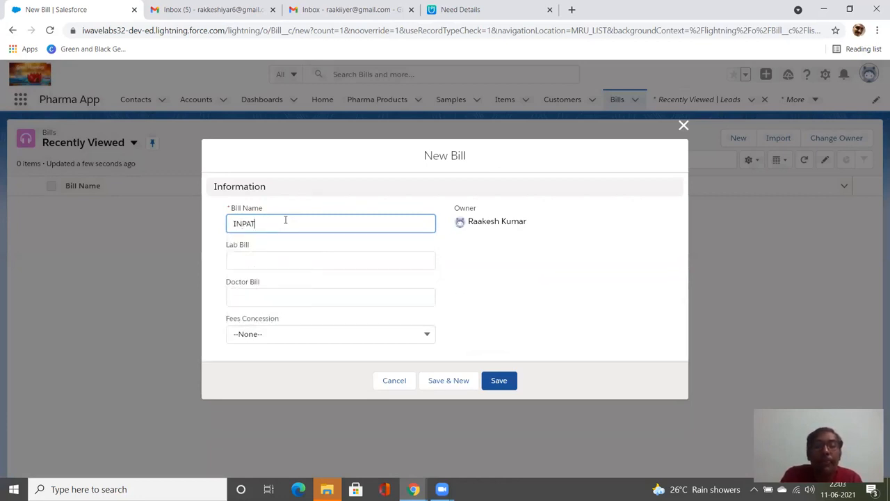
text(IENT BILL)
key(Tab)
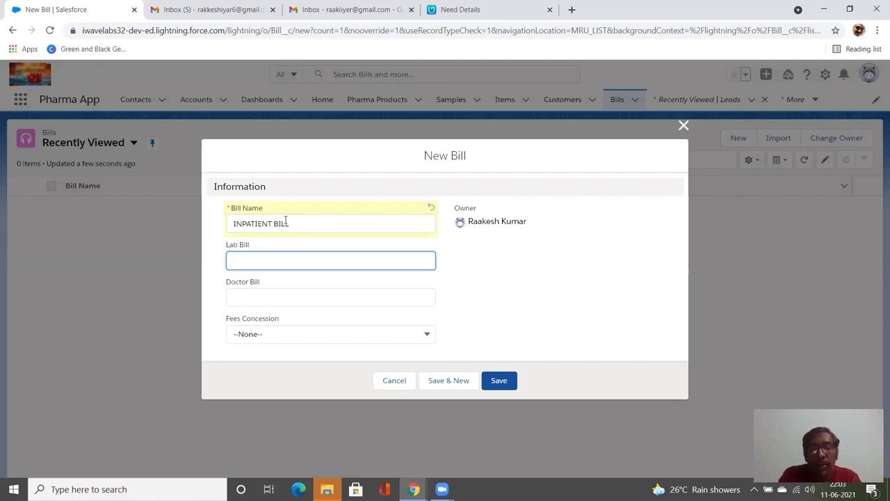
key(Tab)
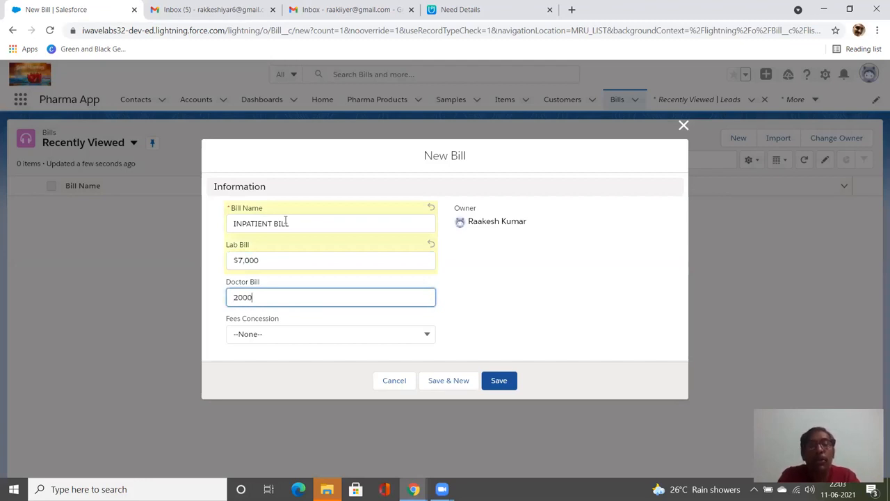
key(Tab)
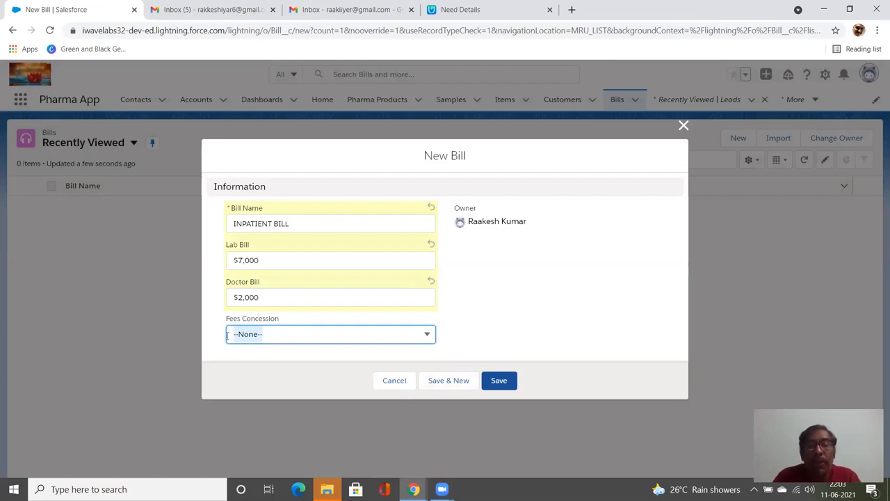
click(506, 379)
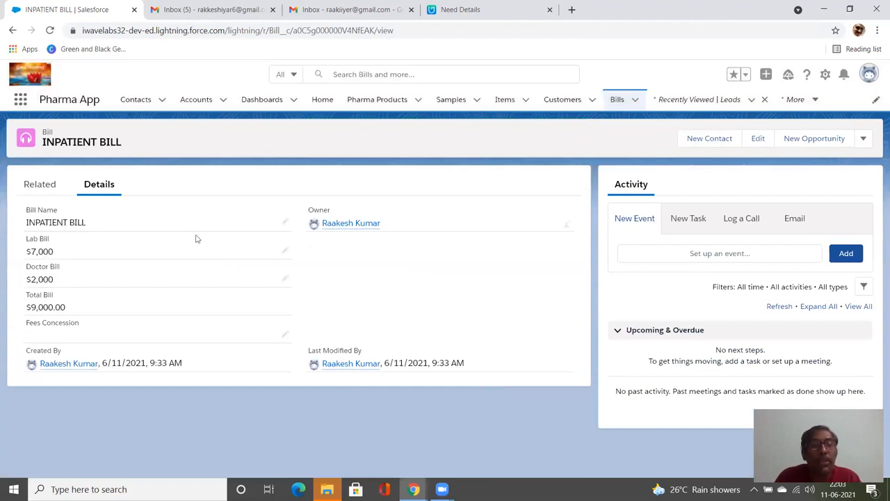
click(862, 140)
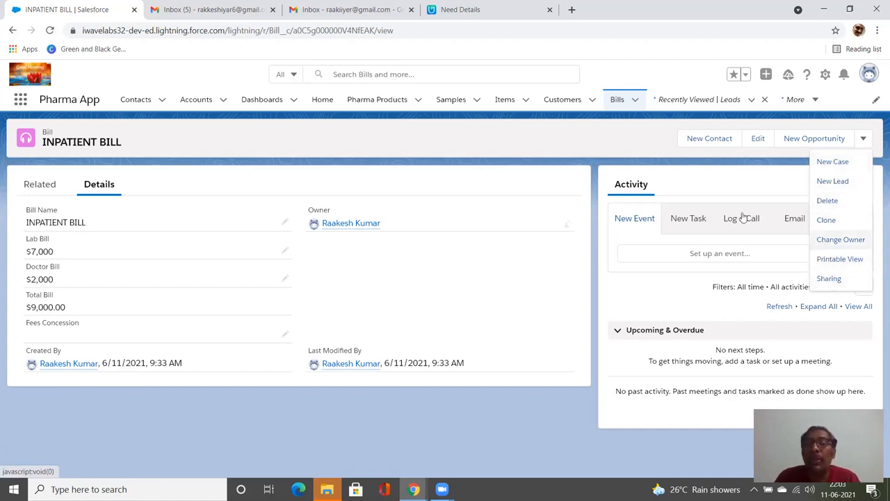
Open Setup in a new tab and go to the Bill object from Object Manager
click(476, 146)
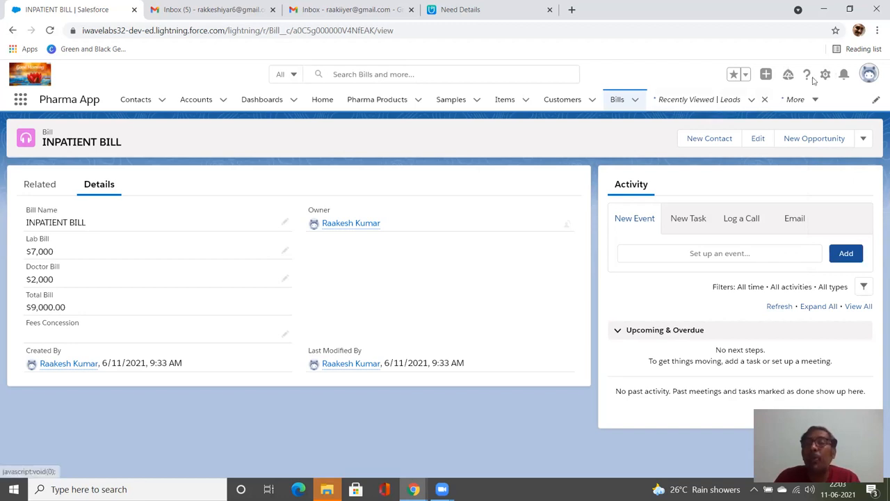
click(860, 141)
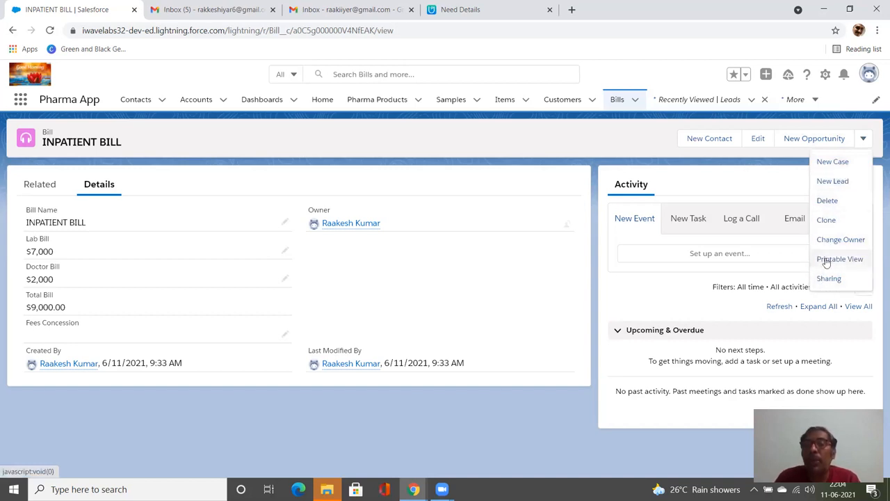
click(825, 74)
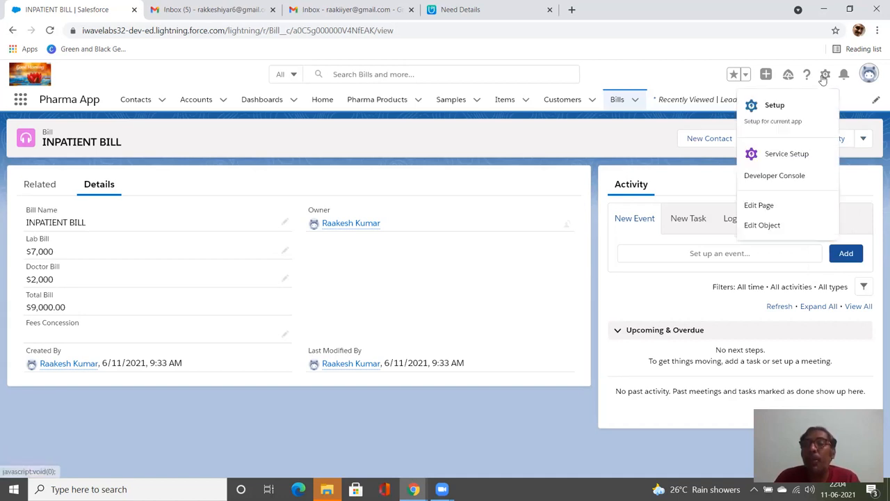
click(804, 105)
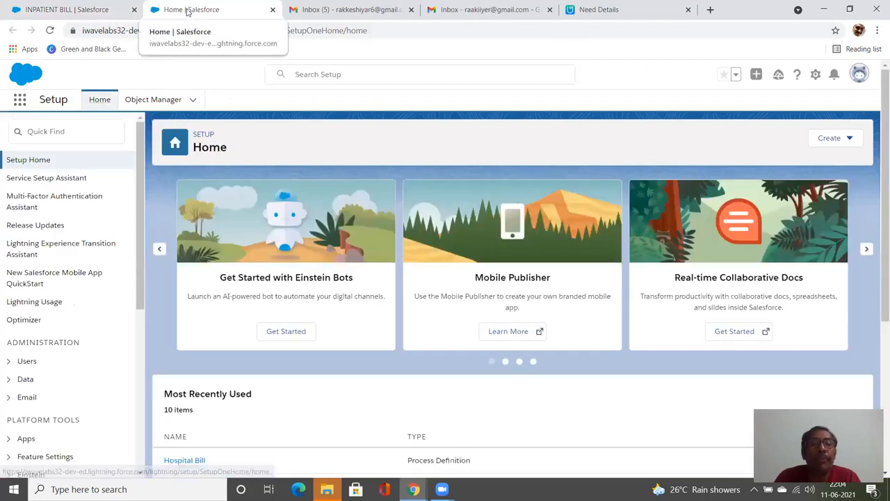
click(192, 101)
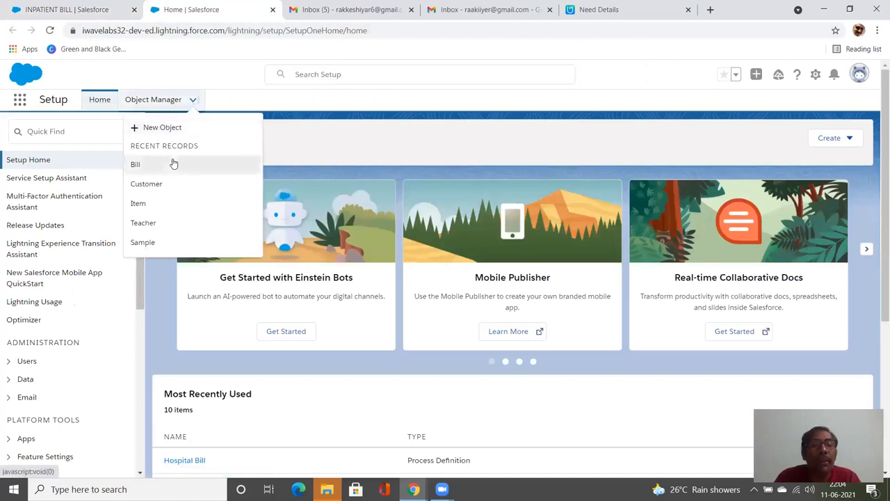
click(174, 162)
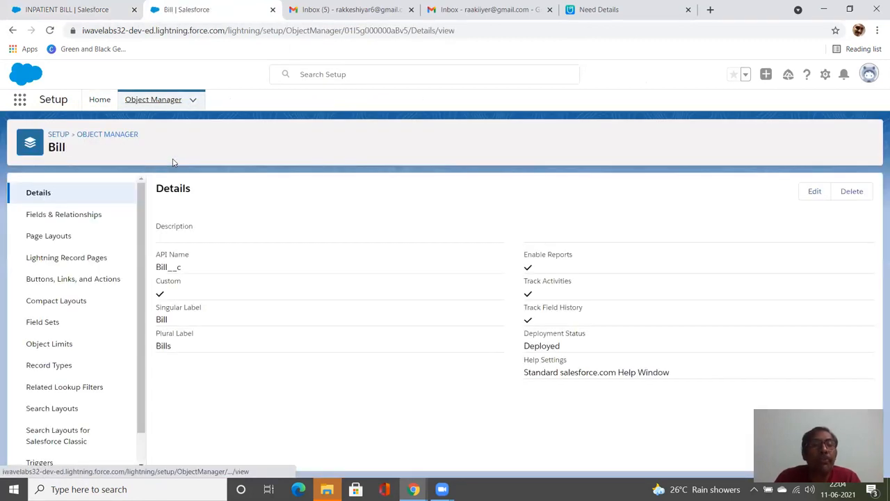
Open the Bill Layout for editing and show the Buttons palette
click(70, 240)
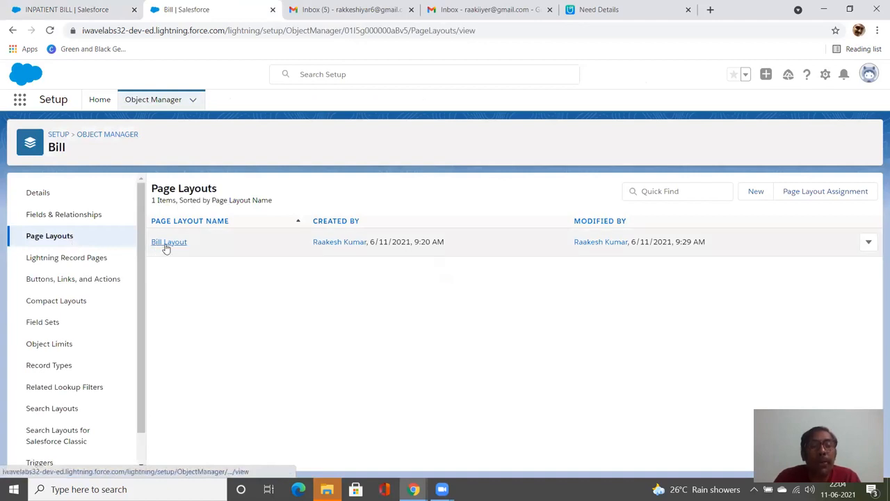
click(167, 243)
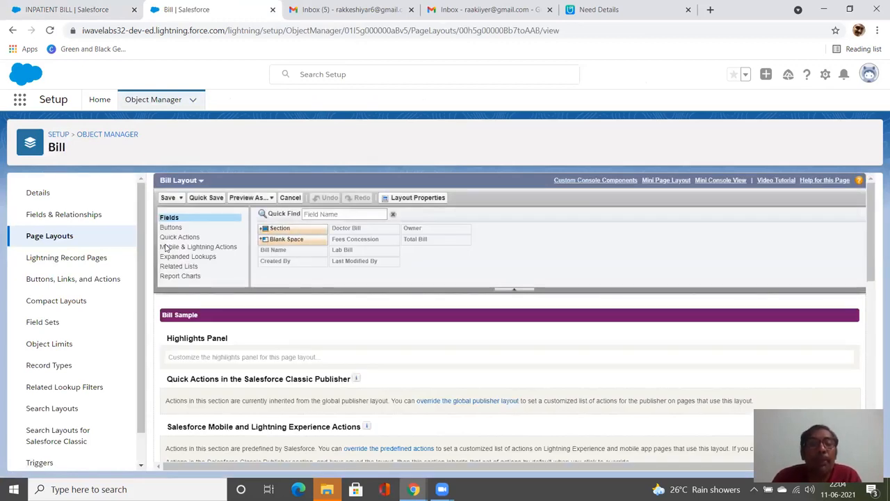
click(172, 227)
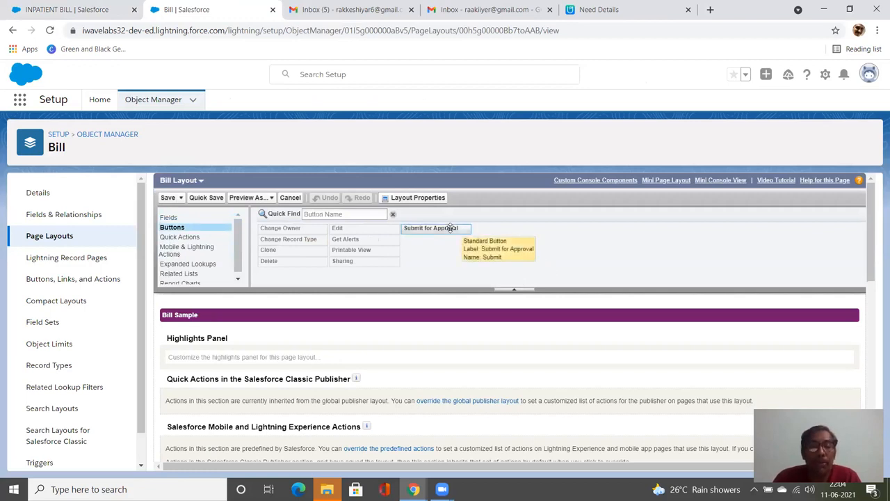
scroll(451, 228, down, 1)
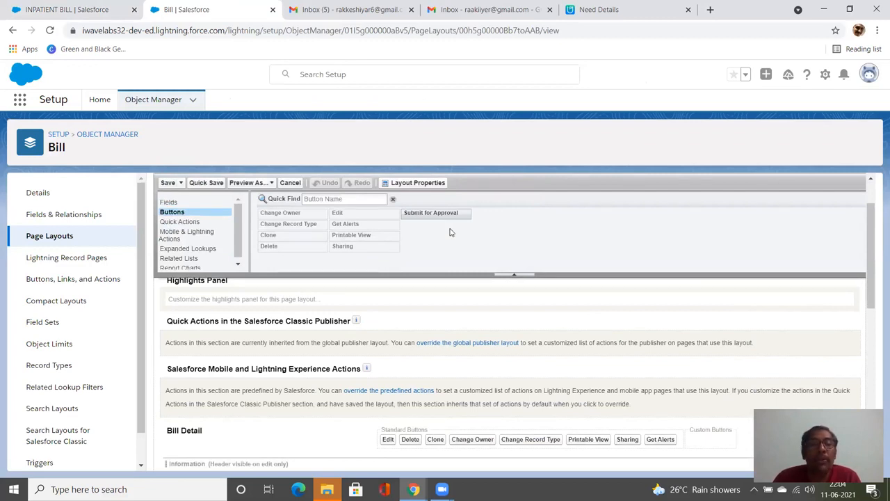
scroll(451, 232, down, 1)
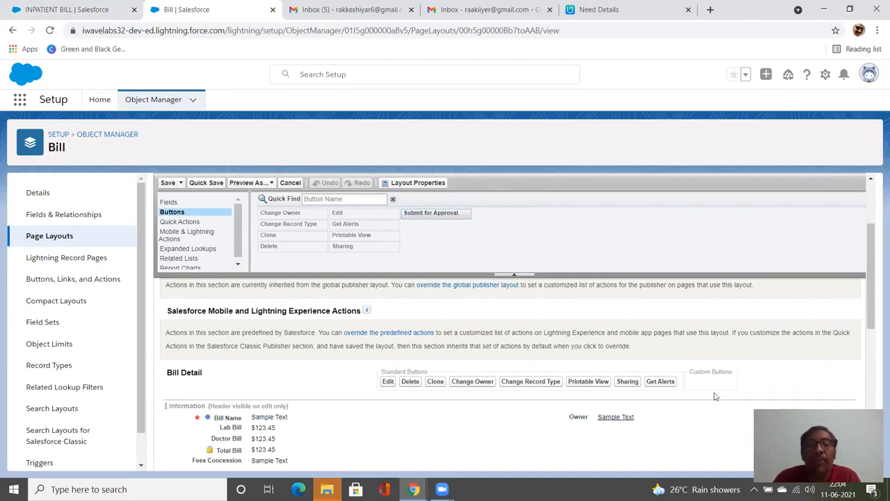
scroll(467, 228, down, 8)
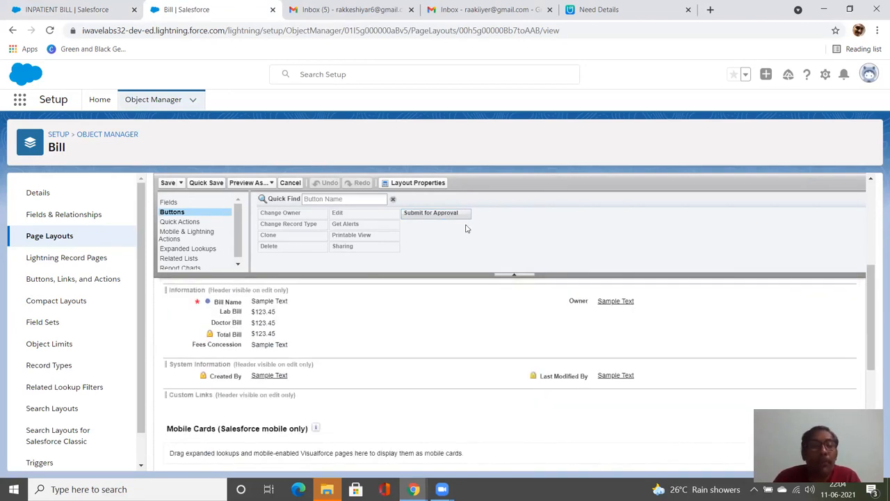
scroll(466, 228, down, 1)
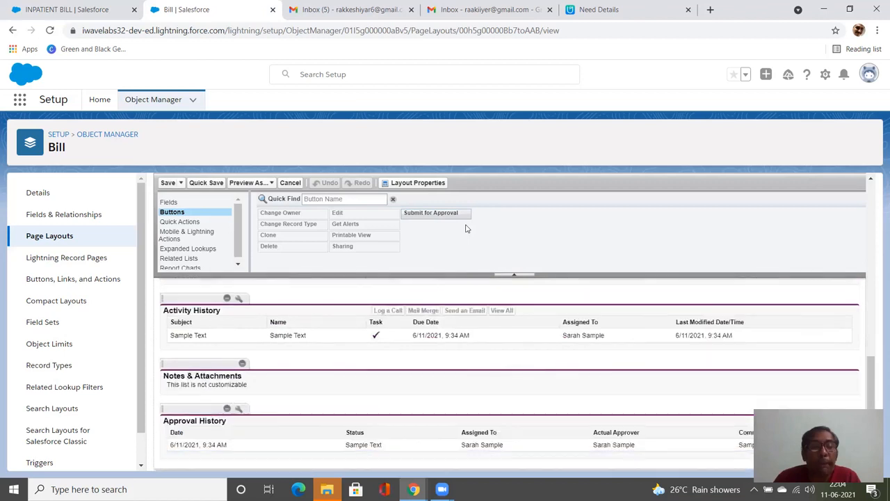
scroll(467, 228, up, 10)
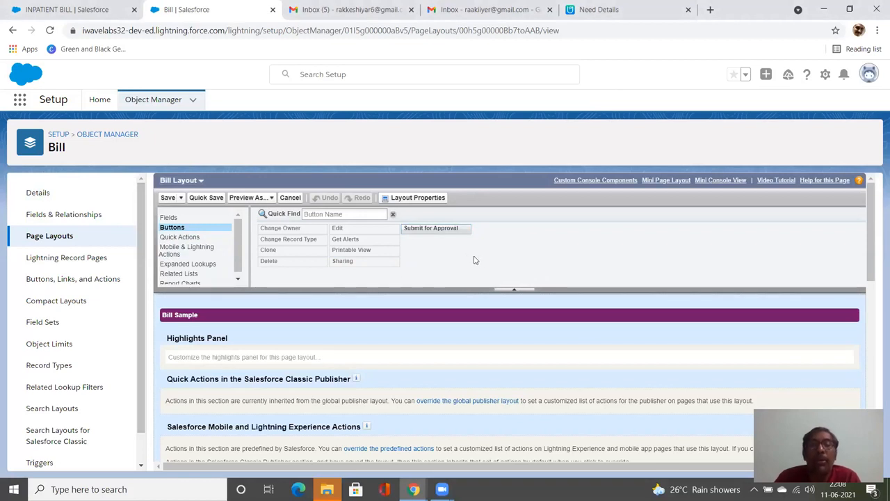
Place Submit for Approval in Bill Detail's Standard Buttons and save the layout
drag(441, 229, 565, 374)
scroll(469, 343, down, 2)
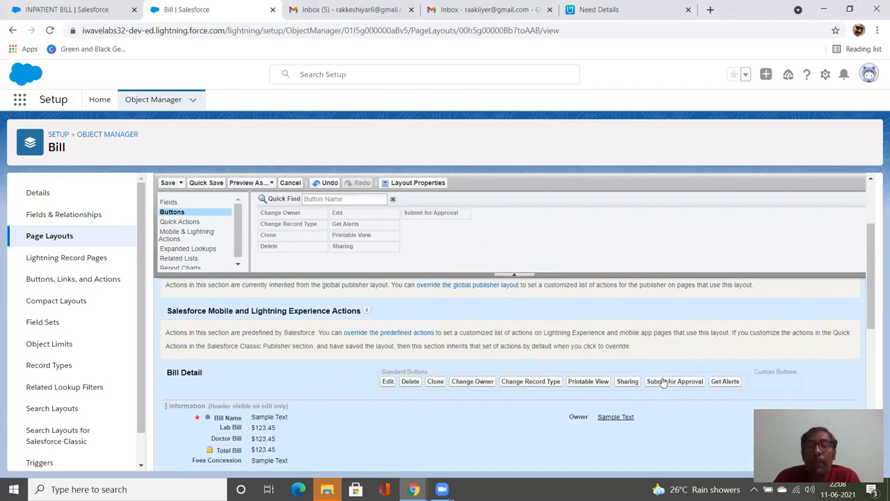
scroll(346, 306, up, 1)
scroll(346, 307, up, 3)
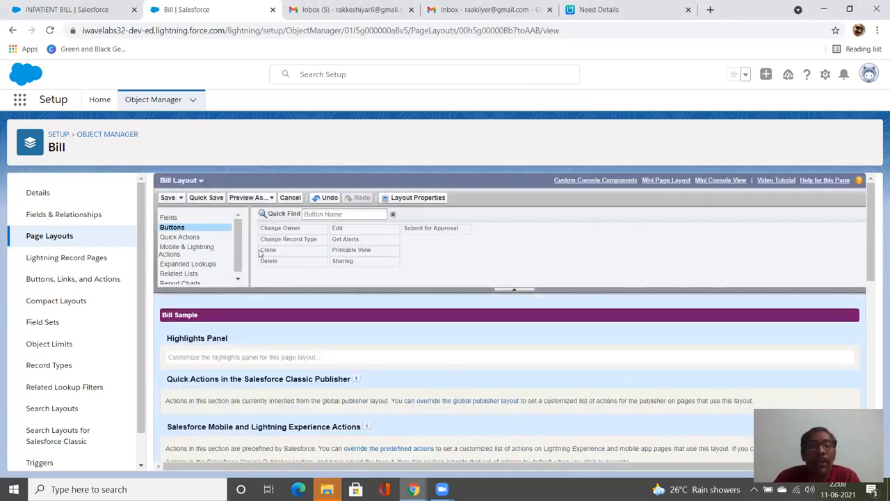
click(168, 198)
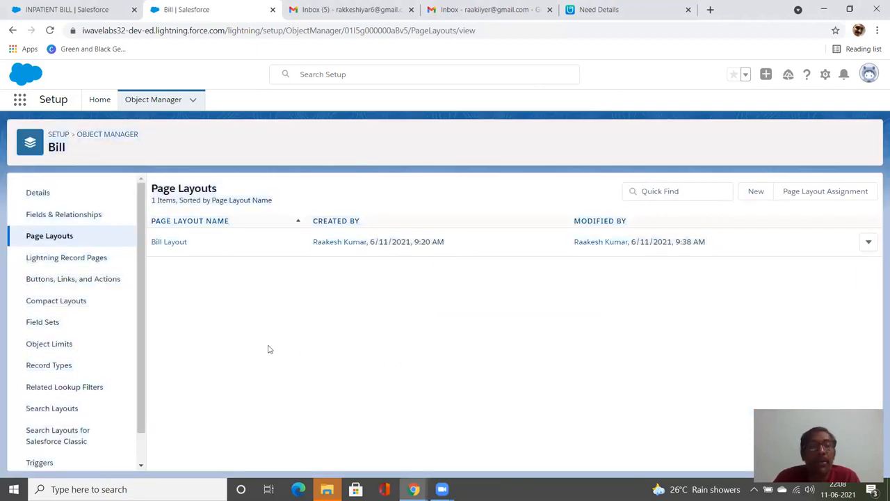
Reload and reopen INPATIENT BILL, then choose Submit for Approval from its actions
click(76, 11)
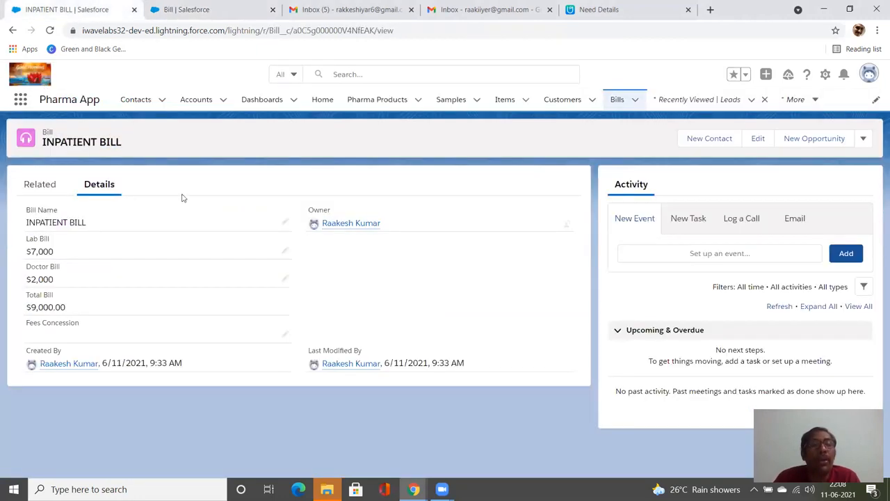
click(50, 30)
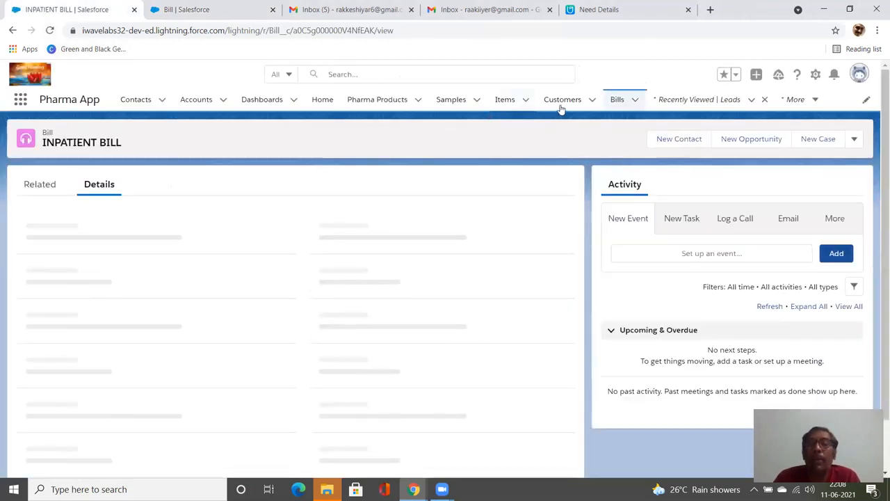
click(617, 99)
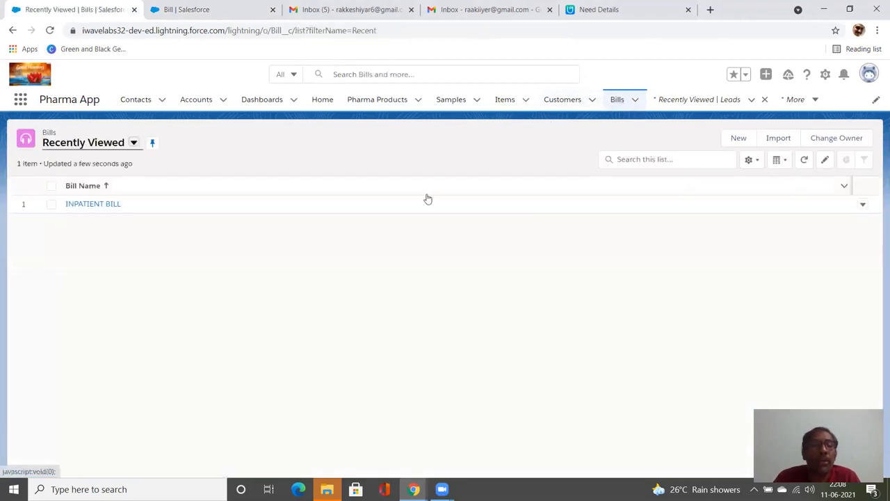
click(109, 209)
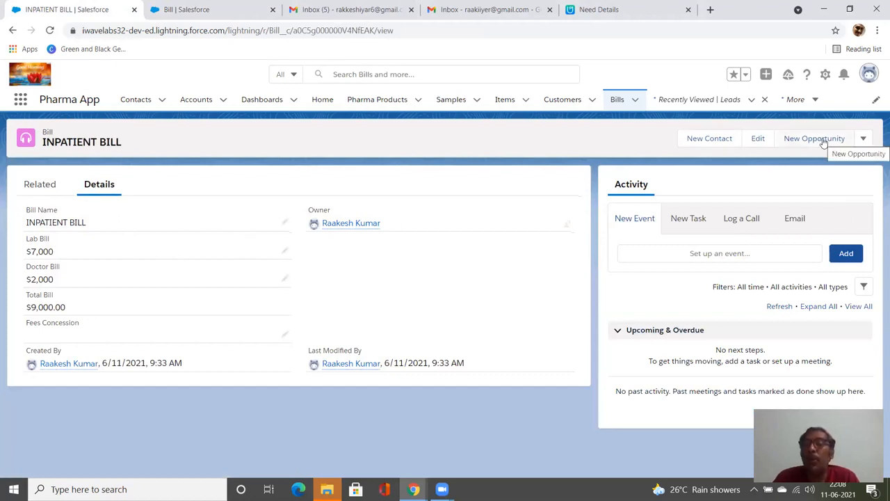
click(863, 142)
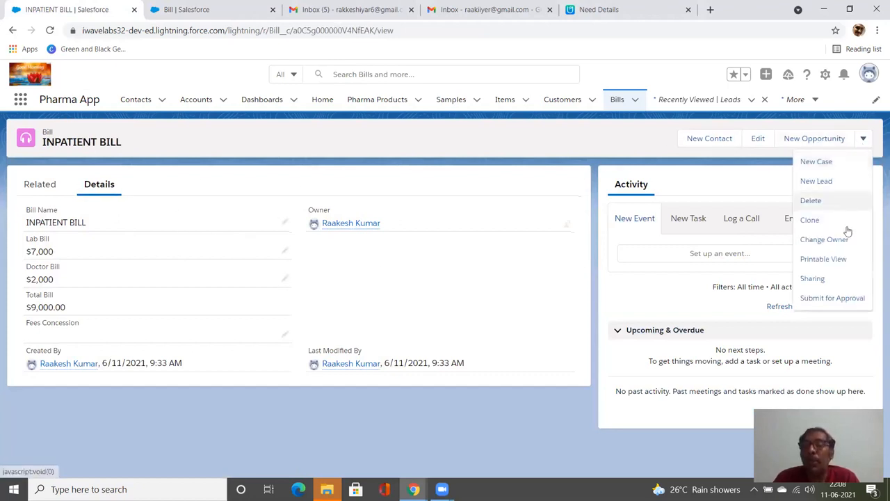
click(840, 298)
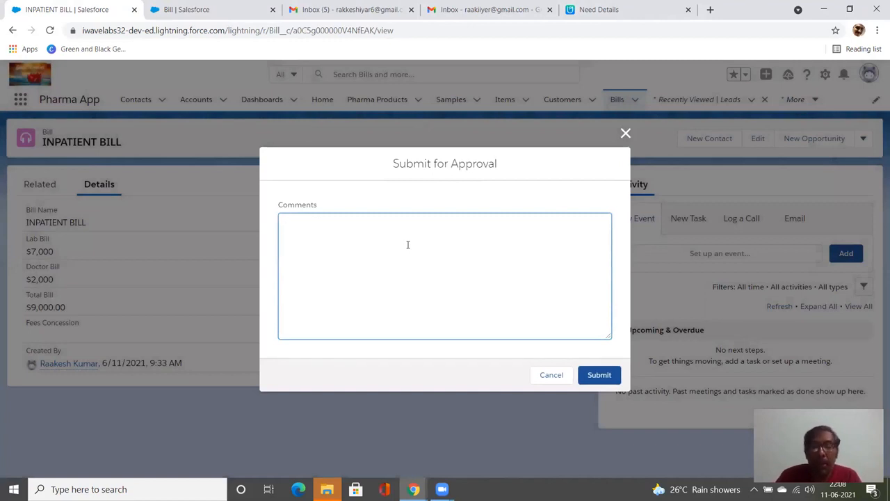
Submit INPATIENT BILL for approval with the comment 'Submitted my bill'
text(Submitted my bill)
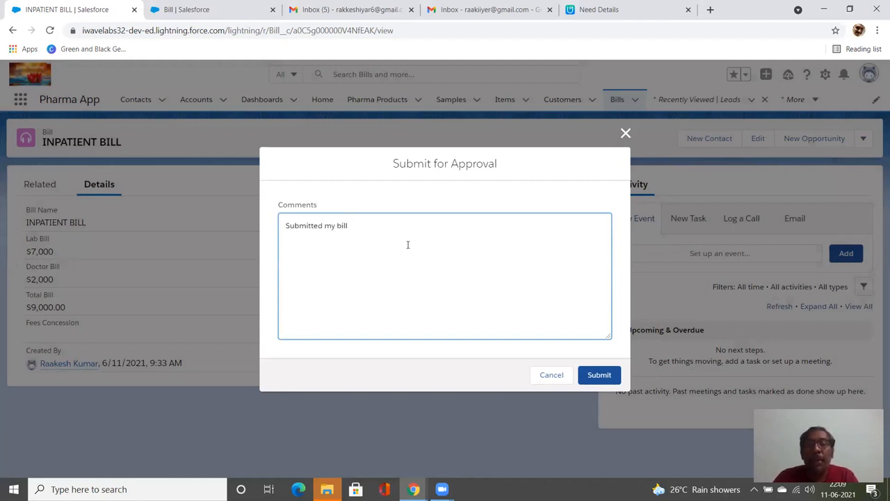
click(592, 374)
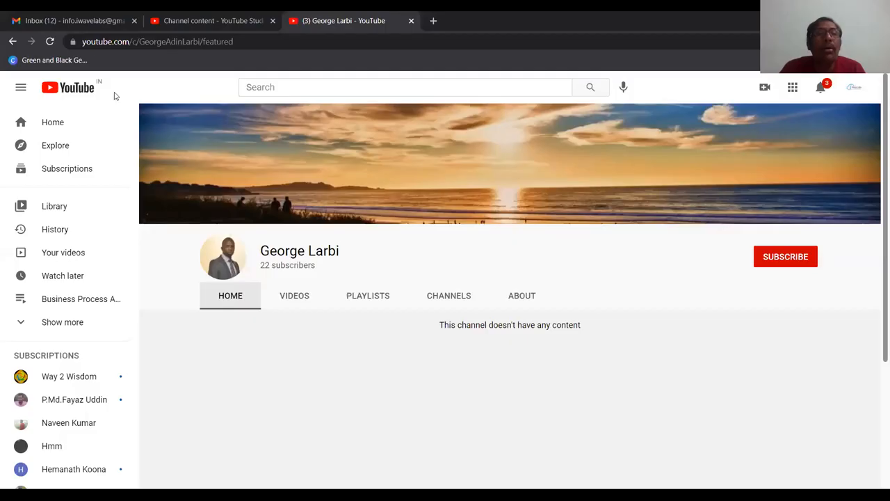
Refresh Gmail, open the Approval Request email, mark it safe and follow its Salesforce link
click(85, 22)
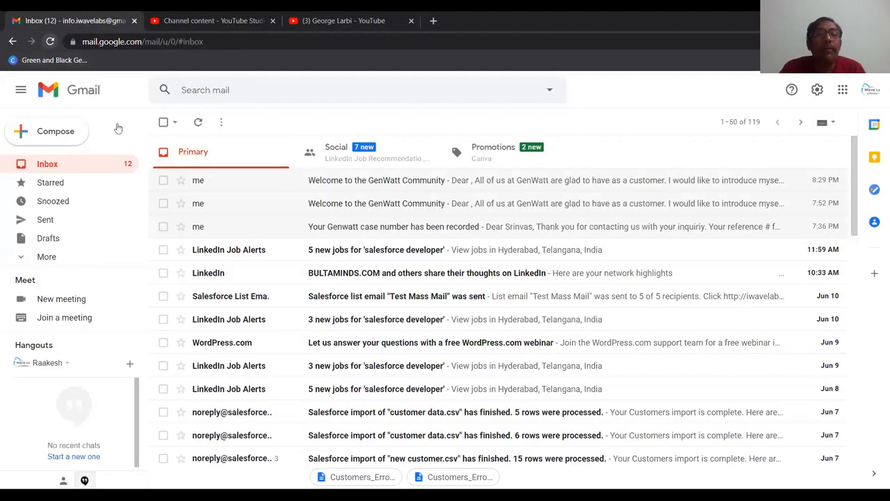
click(50, 42)
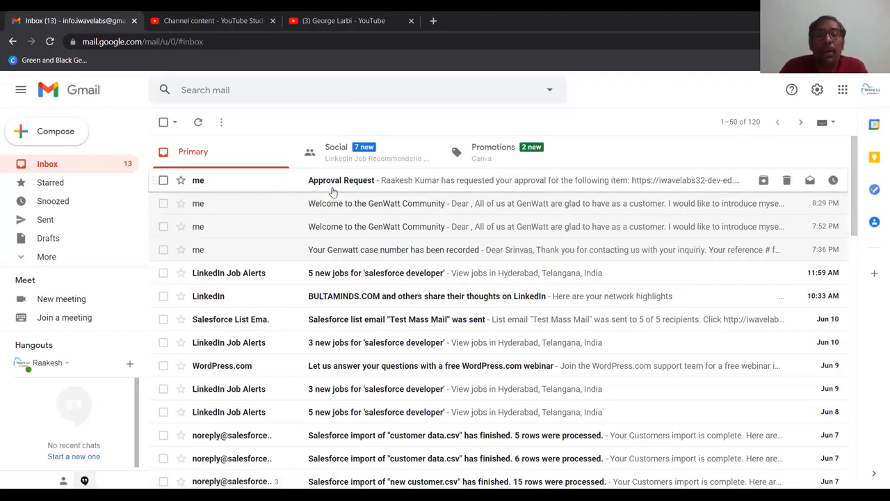
click(332, 182)
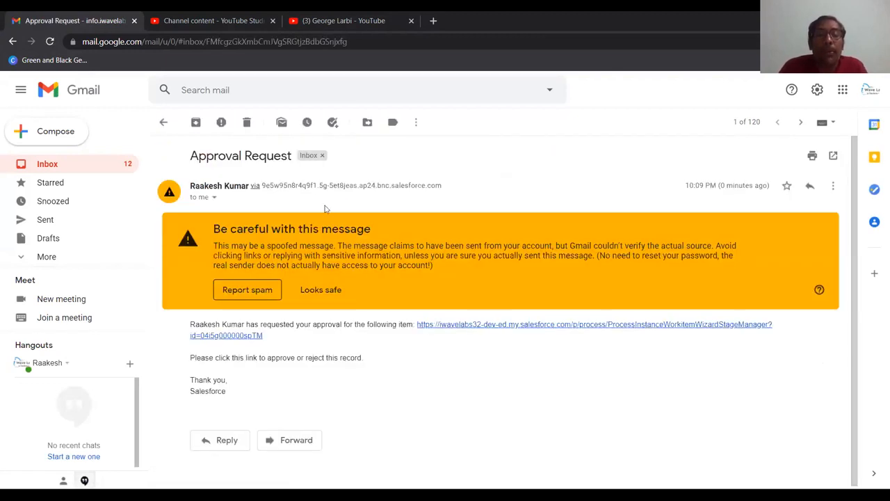
click(336, 290)
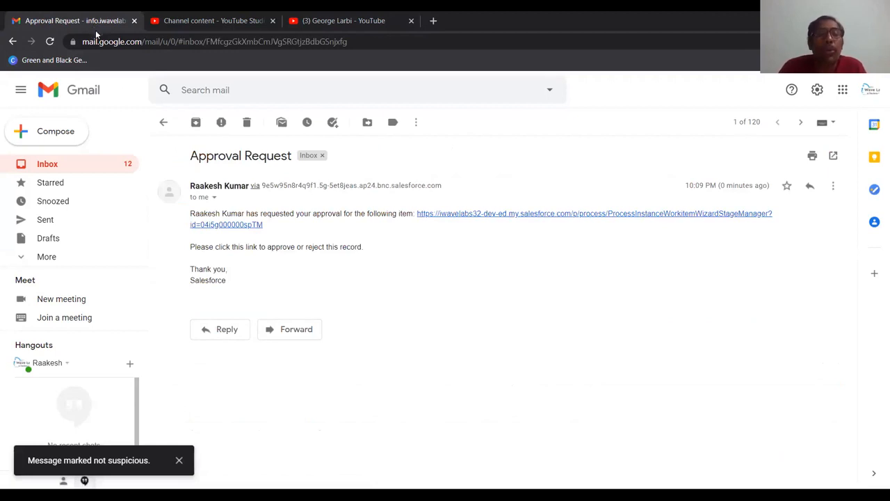
click(555, 216)
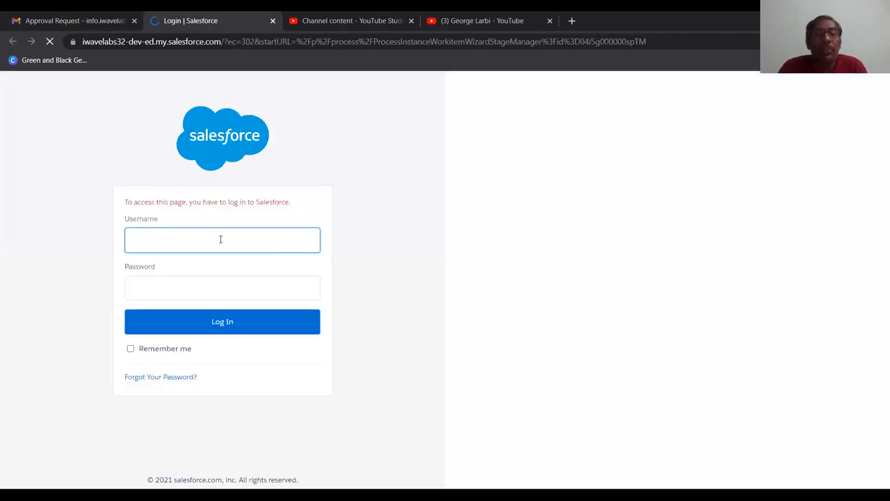
Log in to Salesforce with the saved username and the account password
click(221, 239)
click(205, 264)
click(199, 291)
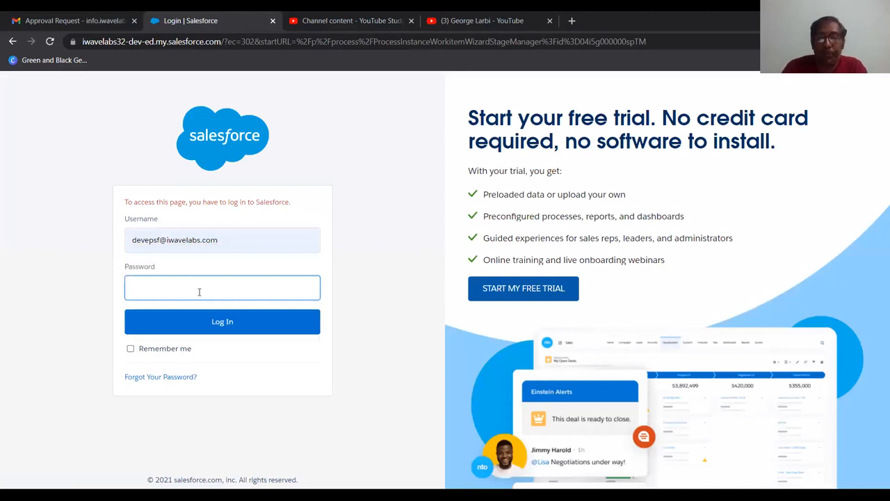
text(•••••••••)
click(200, 324)
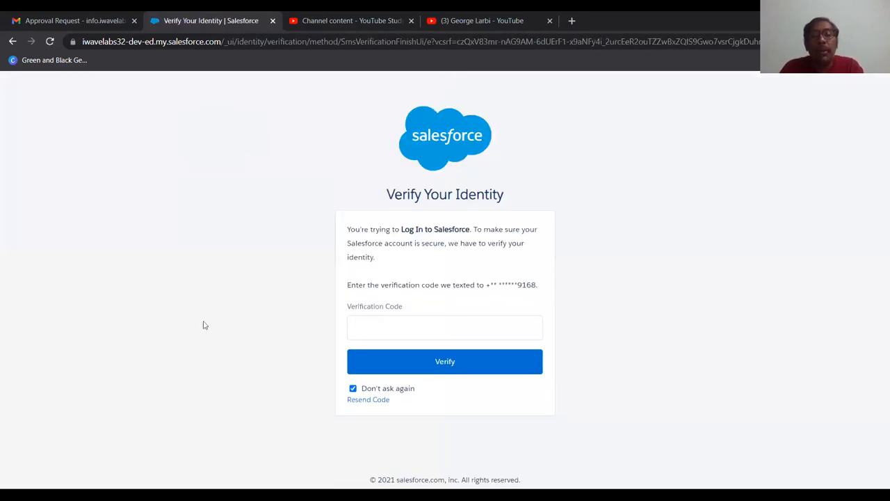
Enter the texted verification code and verify to reach the pending approval request
click(368, 331)
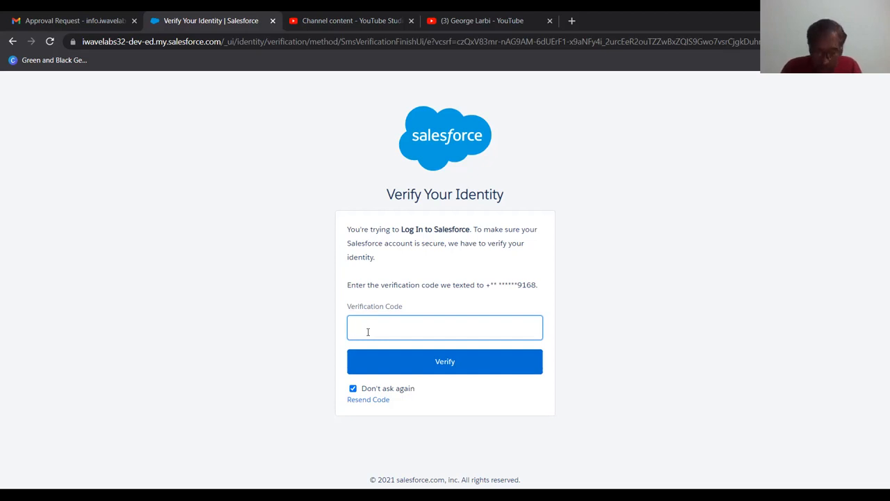
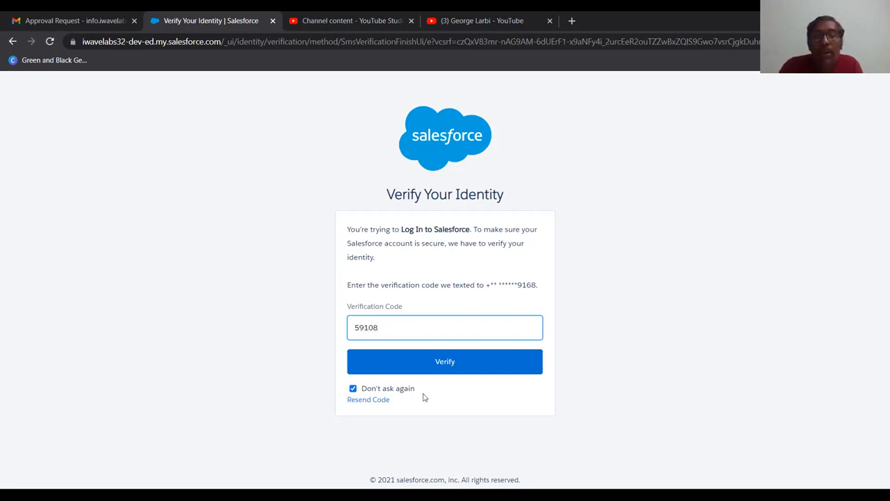
click(443, 363)
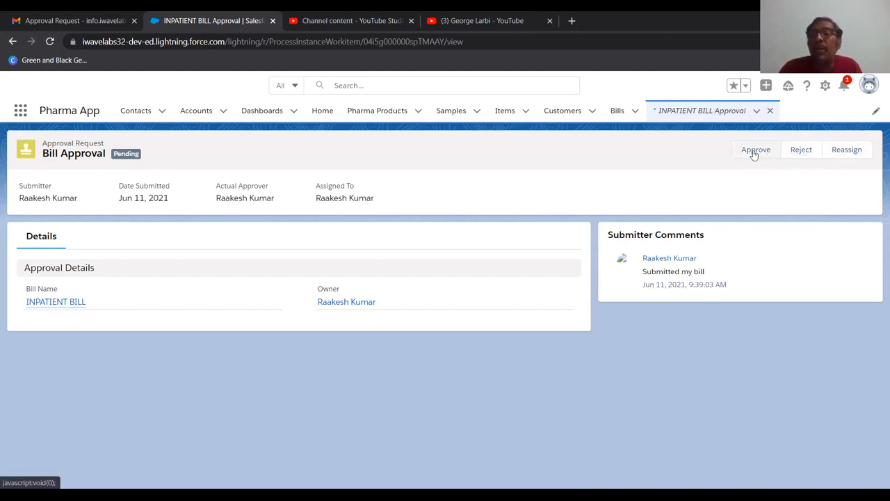
Reject the INPATIENT BILL request with comment 'Bill is Rejected', then view the approval email in Gmail
click(795, 151)
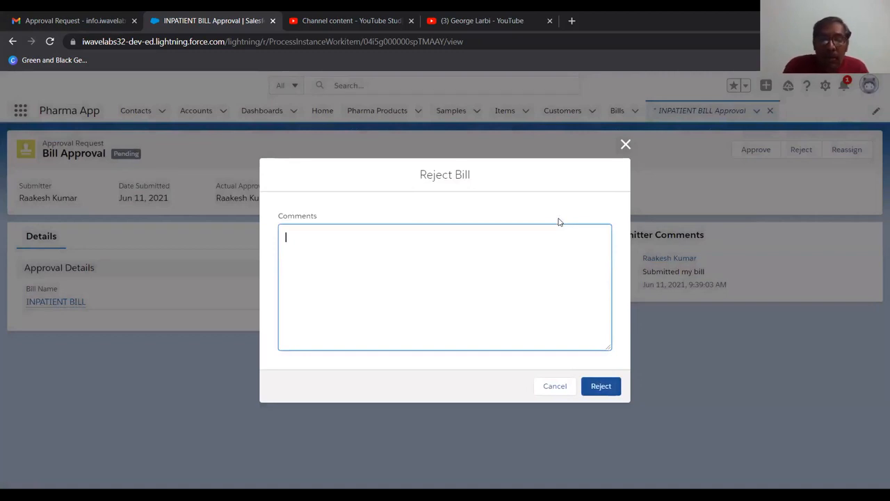
text(Bill is )
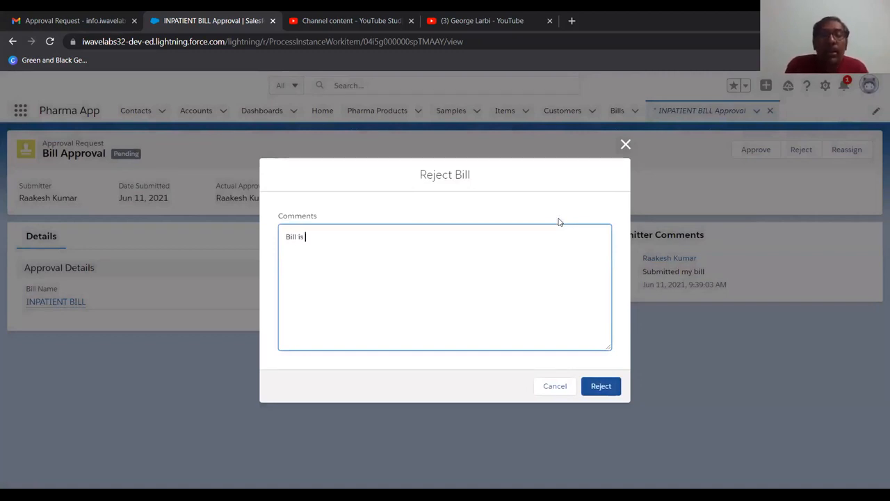
text(Rejected)
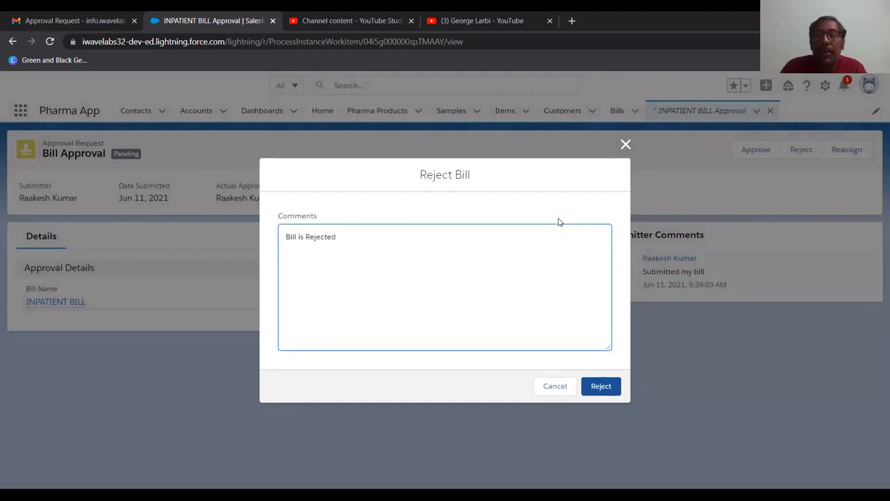
click(599, 386)
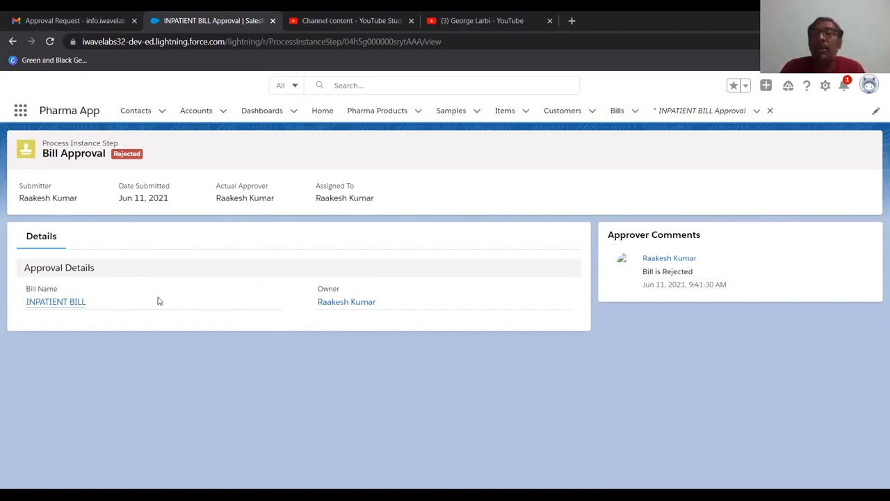
click(846, 84)
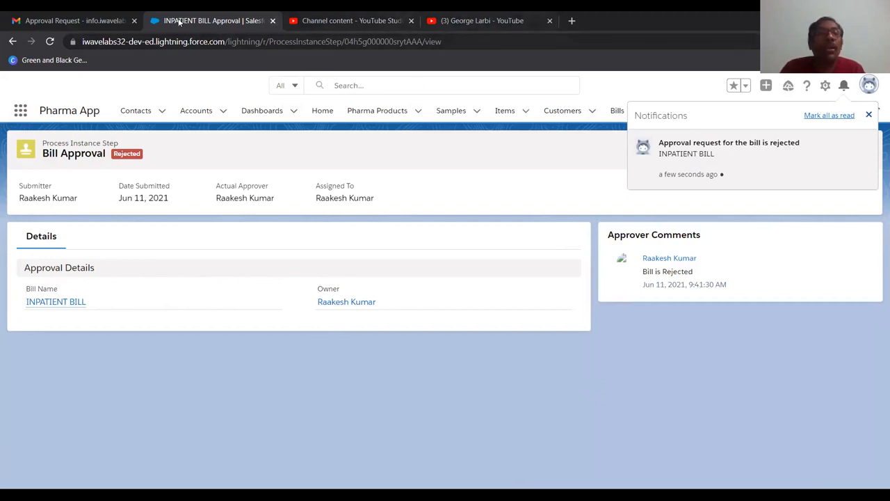
click(117, 22)
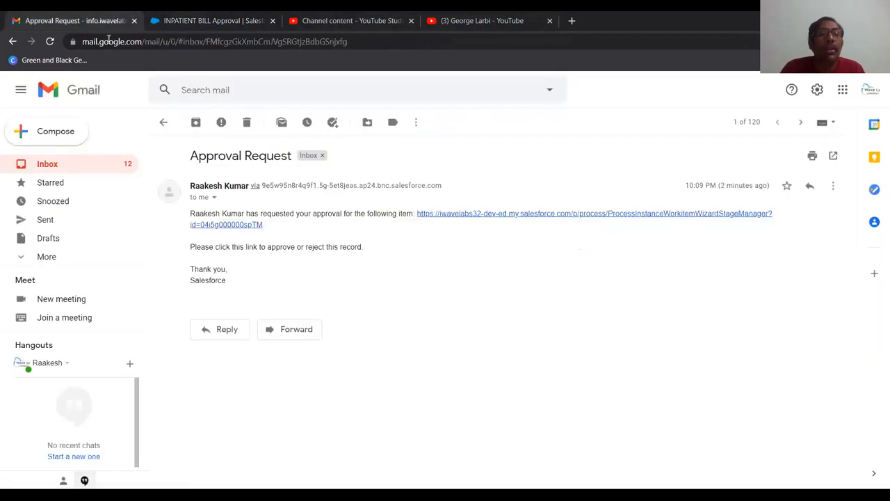
Return to the reloaded Gmail inbox, then switch back to the Salesforce tab
click(58, 169)
click(49, 41)
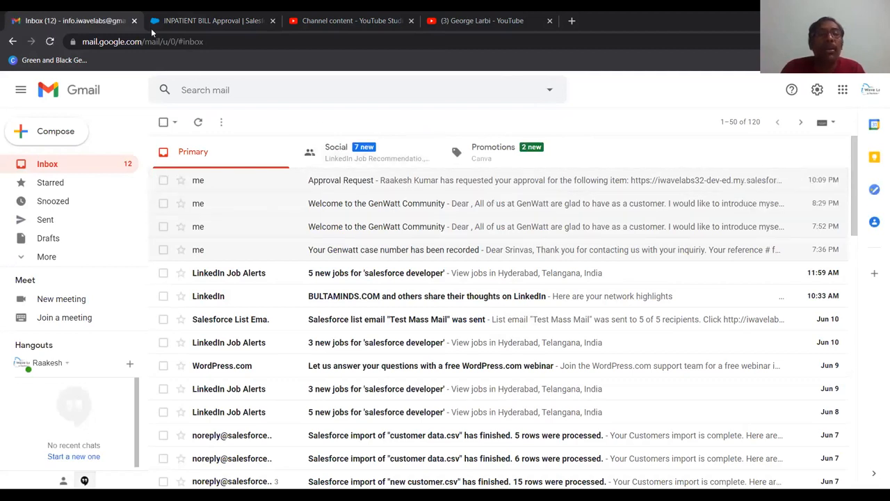
click(200, 22)
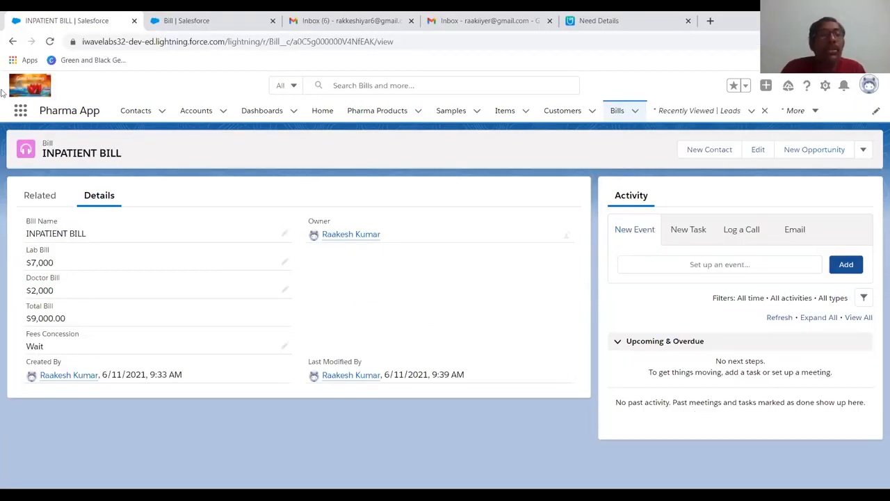
Reload the INPATIENT BILL record so Fees Concession shows Reject
click(50, 42)
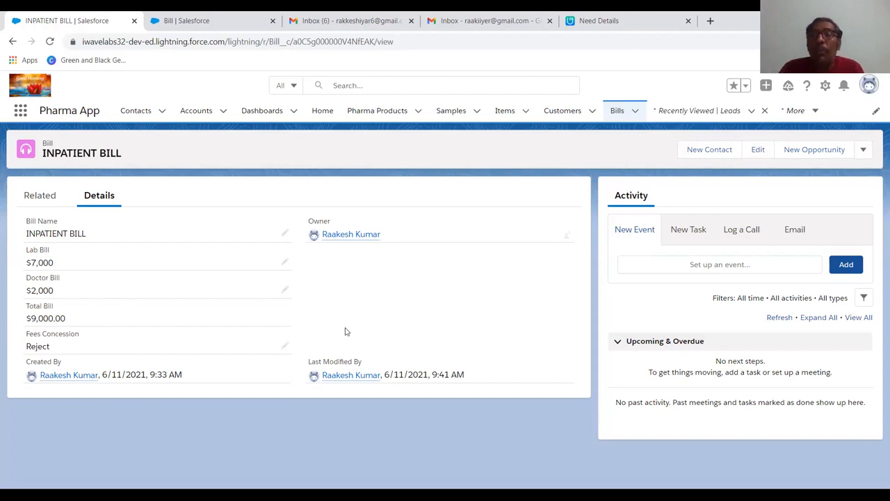
Create the Out Patient bill with Lab Bill $5,000 and Doctor Bill $3,000, totalling $8,000
click(616, 112)
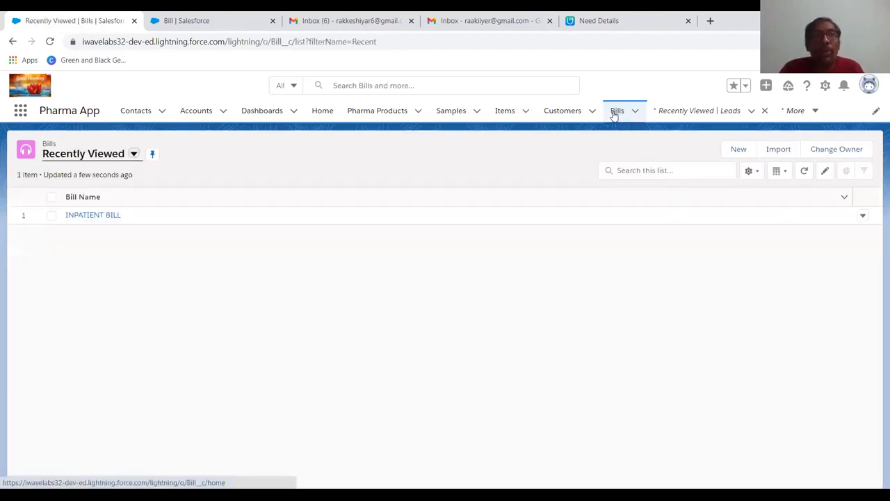
click(734, 147)
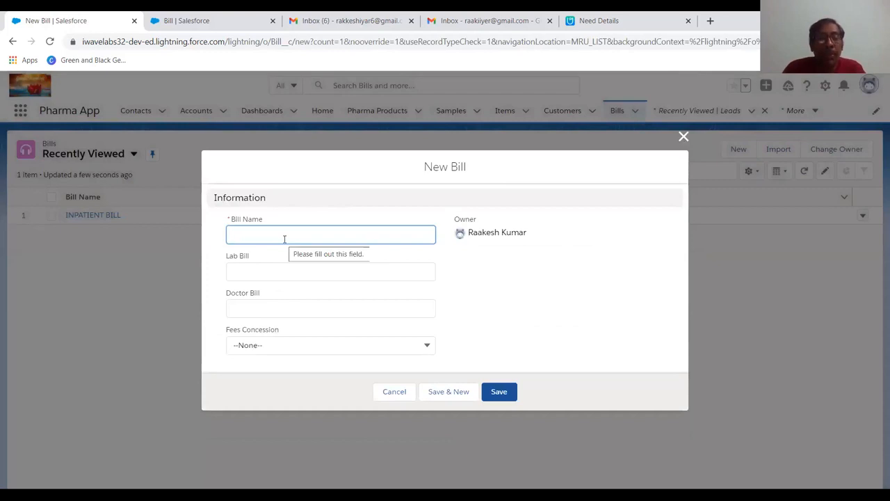
text(Out Patient)
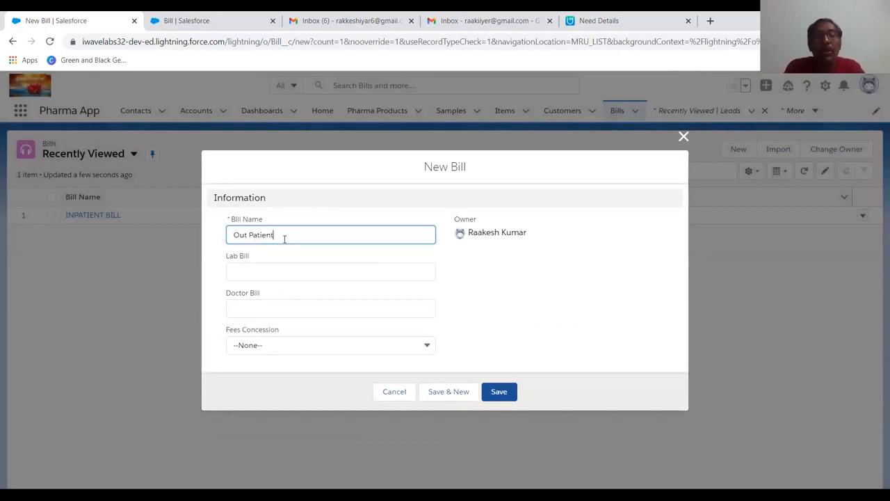
key(Tab)
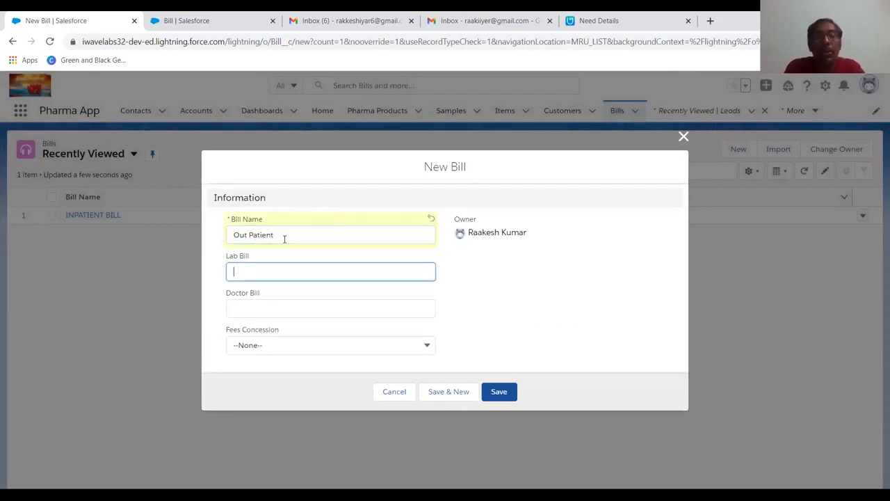
text(55,000)
key(Tab)
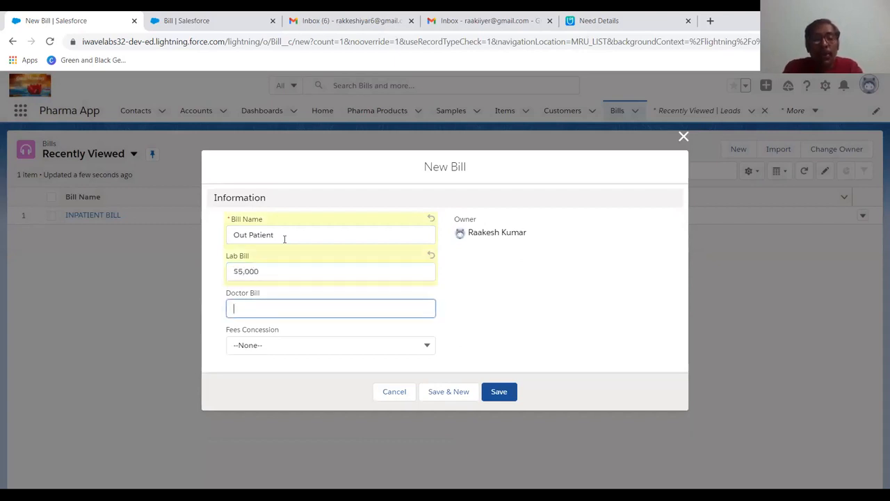
text(3,000)
key(Tab)
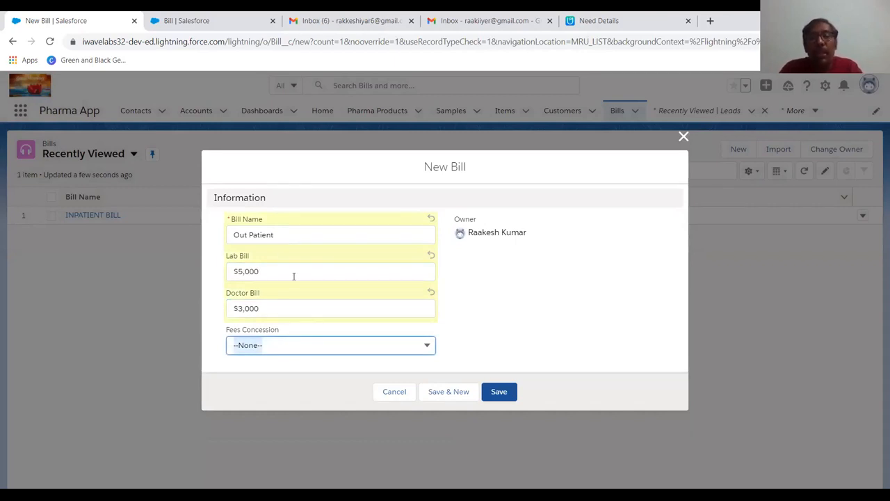
click(495, 391)
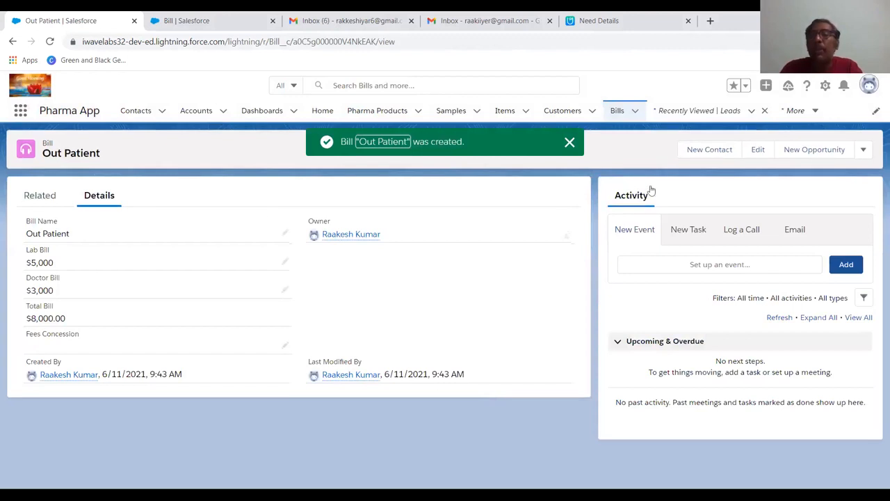
Submit the Out Patient bill for approval with comment 'Sumitted the bill for Approval'
click(863, 151)
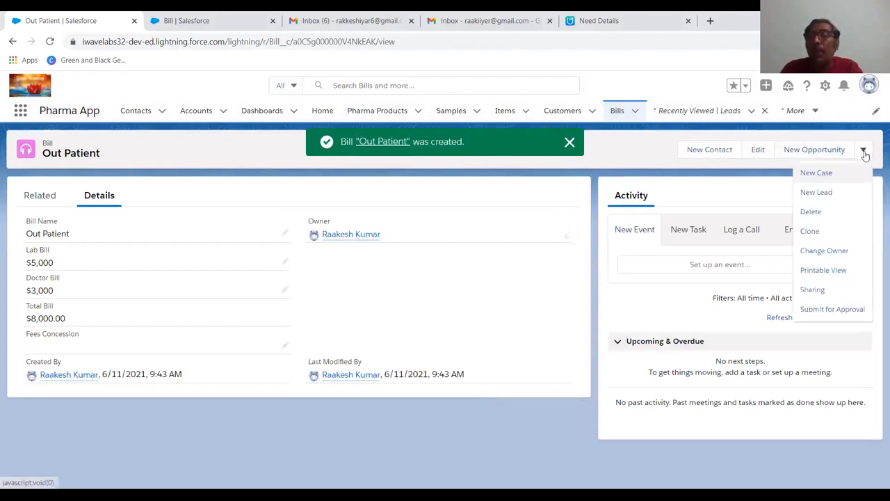
click(850, 309)
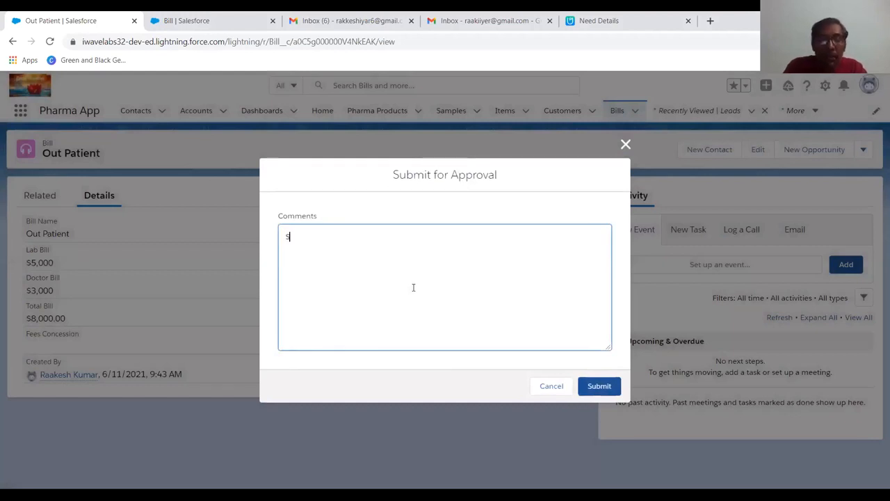
text(Sumitted t)
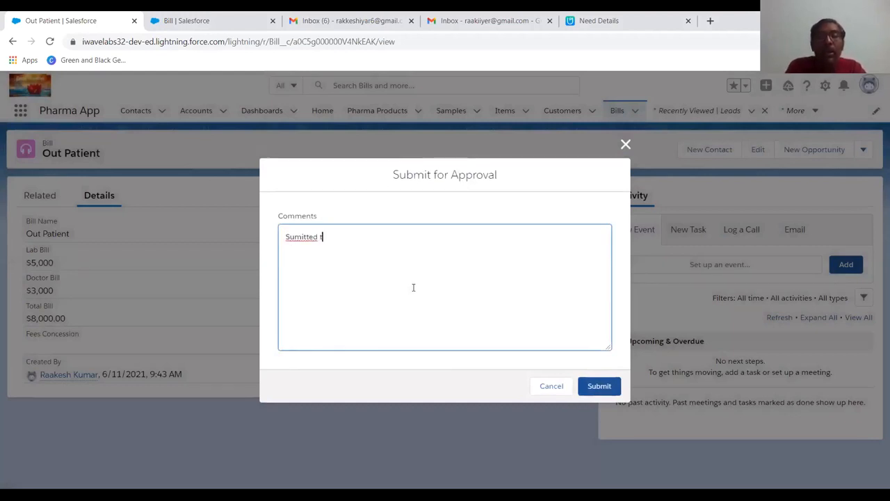
text(he bill for Approval)
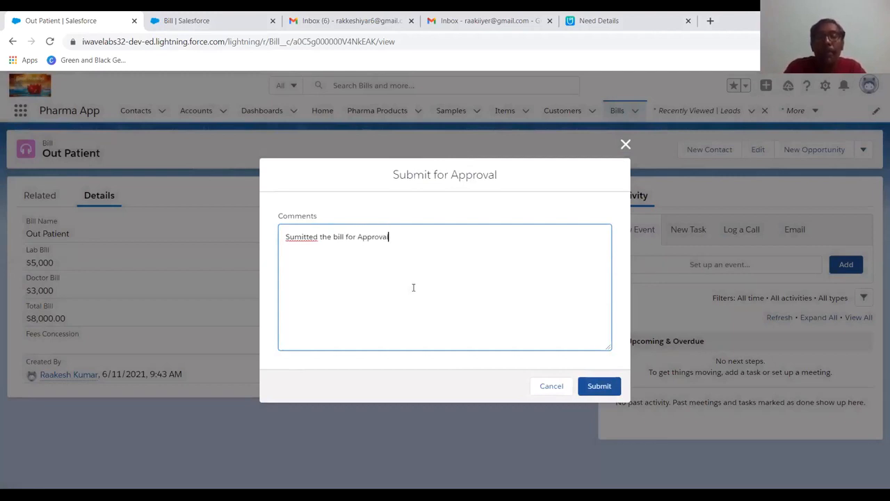
click(591, 388)
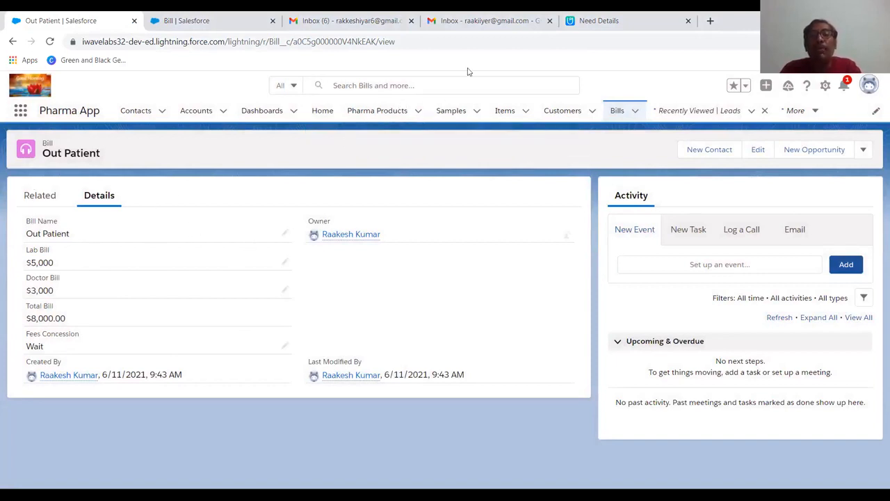
Open the pending Out Patient approval request from the notifications list
click(847, 84)
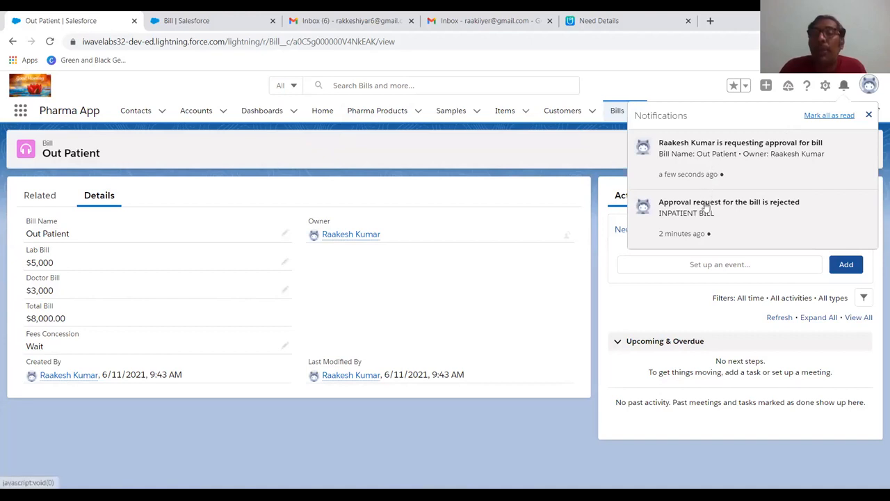
click(748, 155)
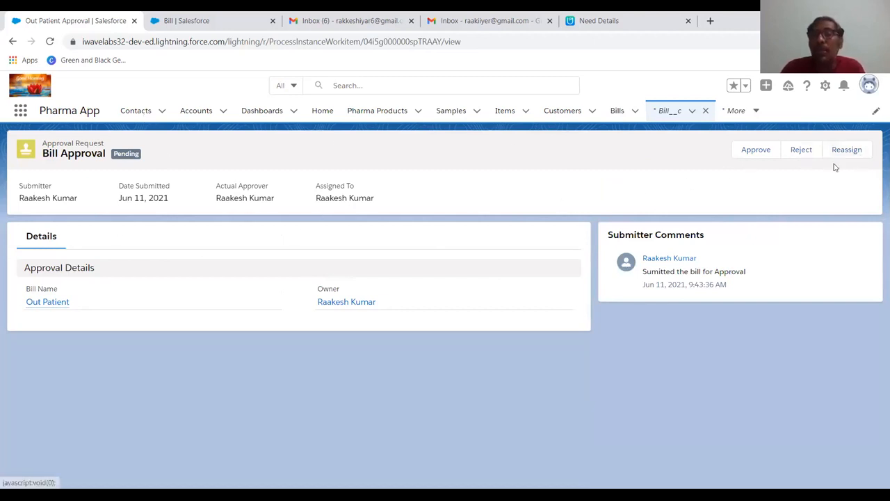
Approve the Out Patient request with comment 'Bill is Approved' and reload the page
click(755, 150)
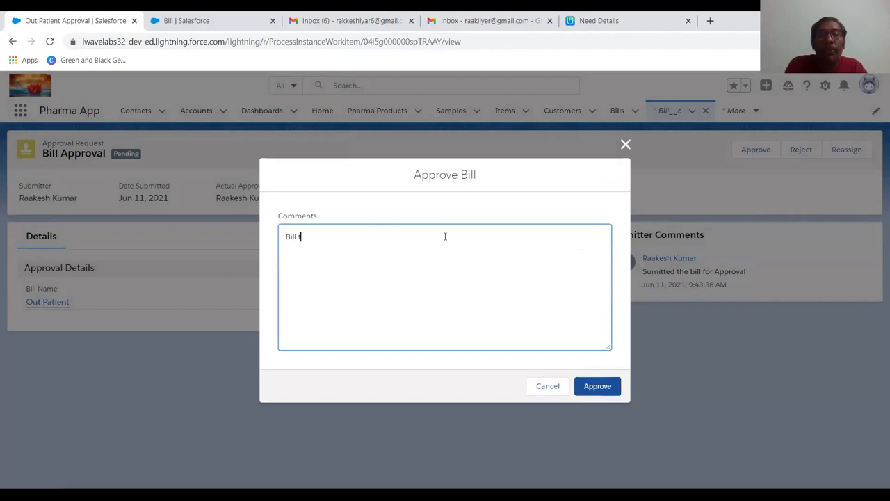
text(Bill is Approved)
click(597, 386)
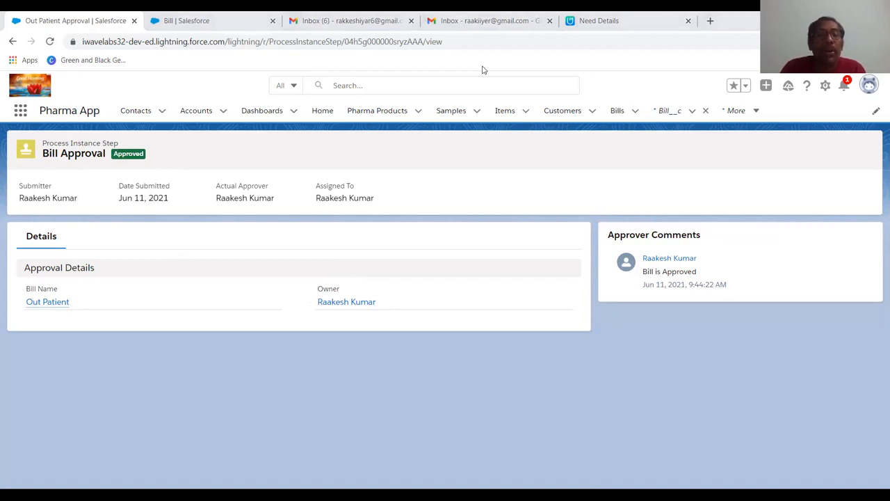
click(46, 41)
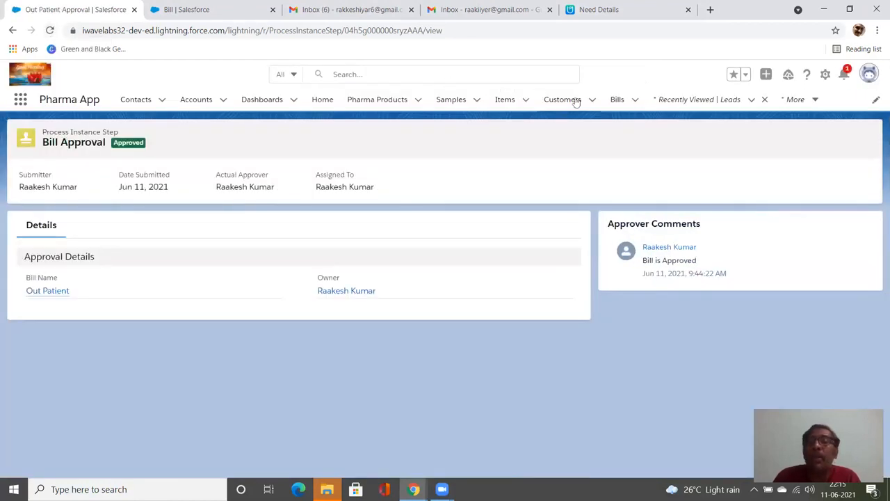
Check that the Out Patient bill's Fees Concession reads Accept, then return to Bills
click(618, 101)
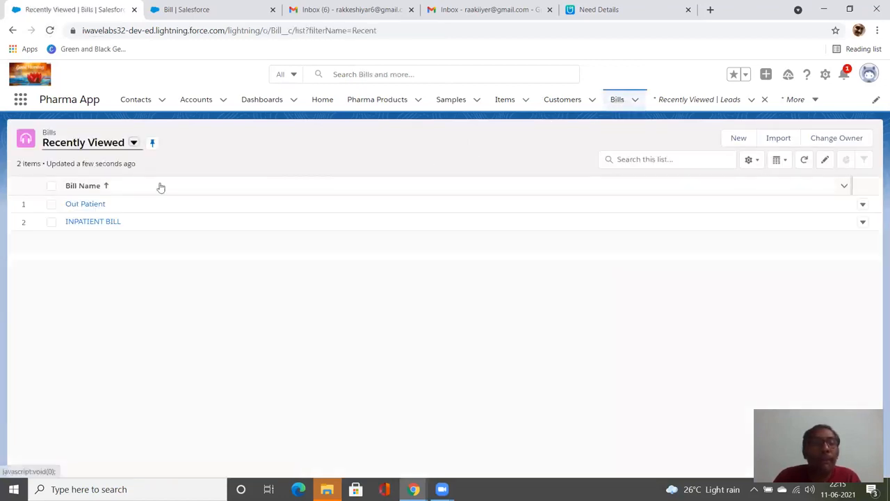
click(96, 206)
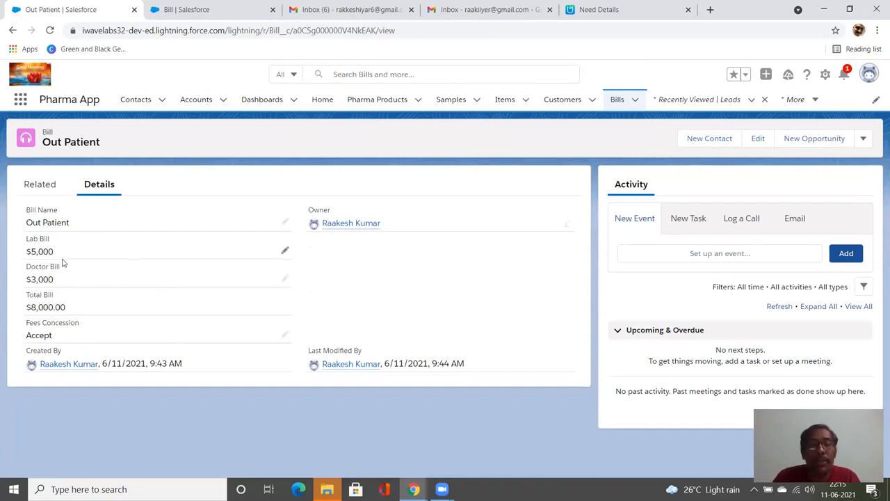
click(617, 102)
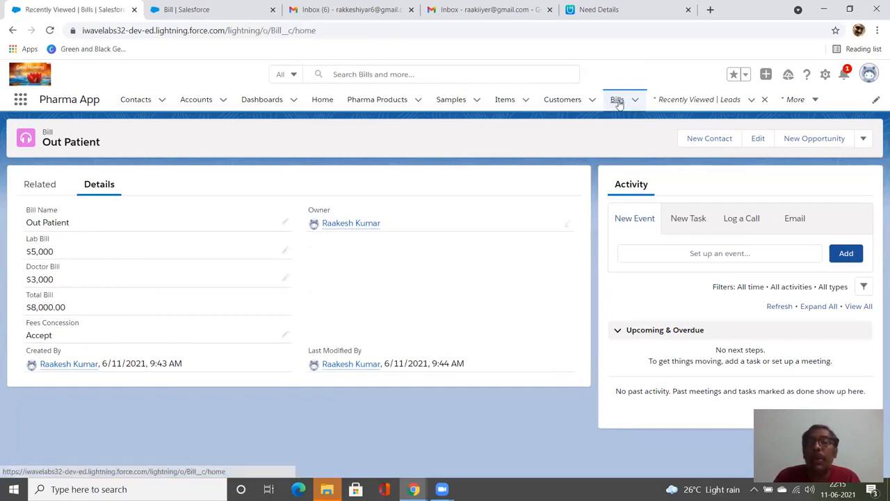
Create the New Patient bill with Lab Bill $5,000 and Doctor Bill $12,000, totalling $17,000
click(741, 139)
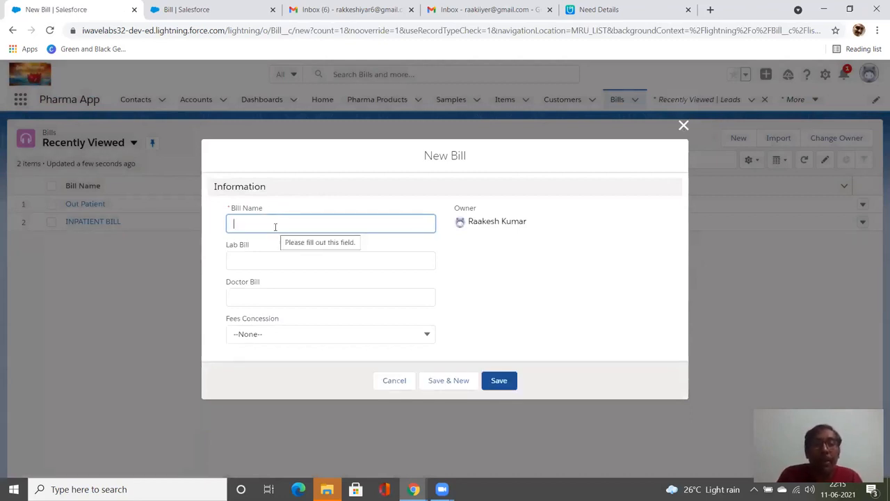
text(New Patient)
key(Tab)
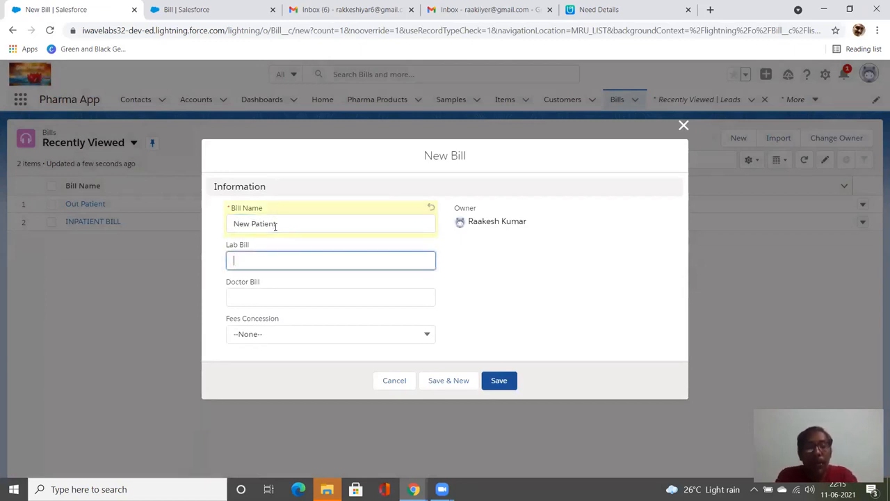
text(55,000)
key(Tab)
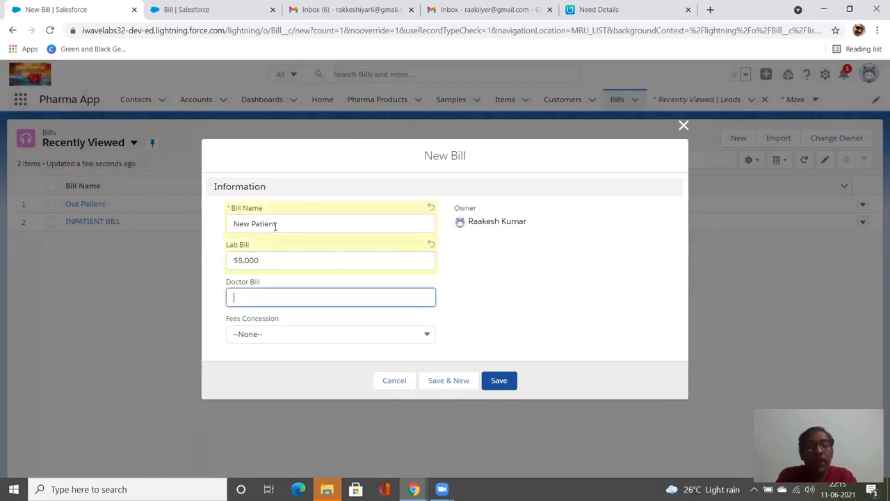
text(12,000)
key(Tab)
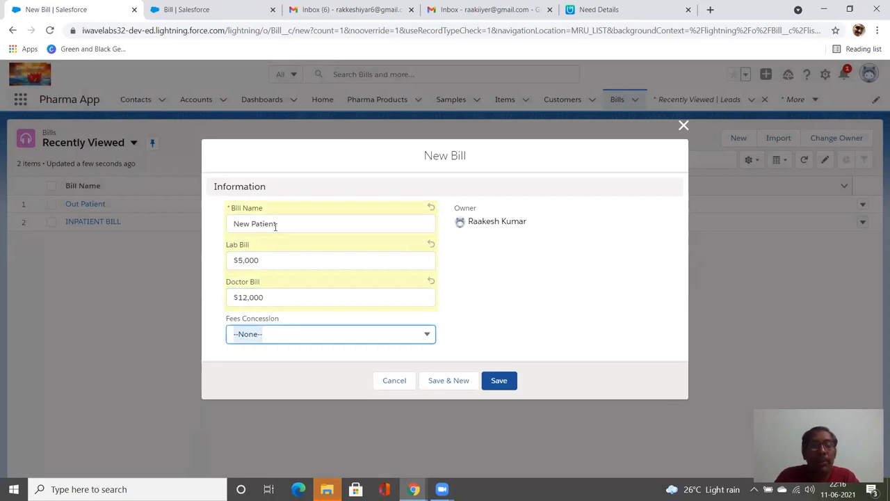
click(498, 381)
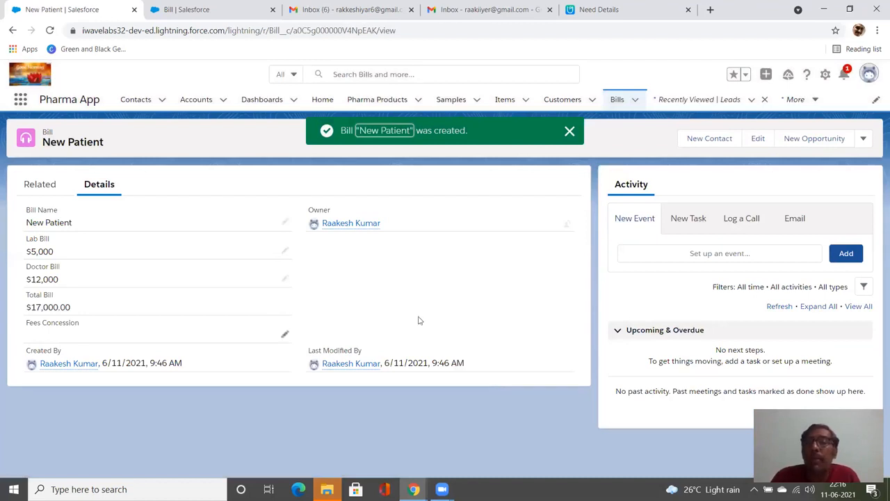
Try submitting New Patient for approval, dismiss the no-process error, and view its empty Approval History
click(862, 145)
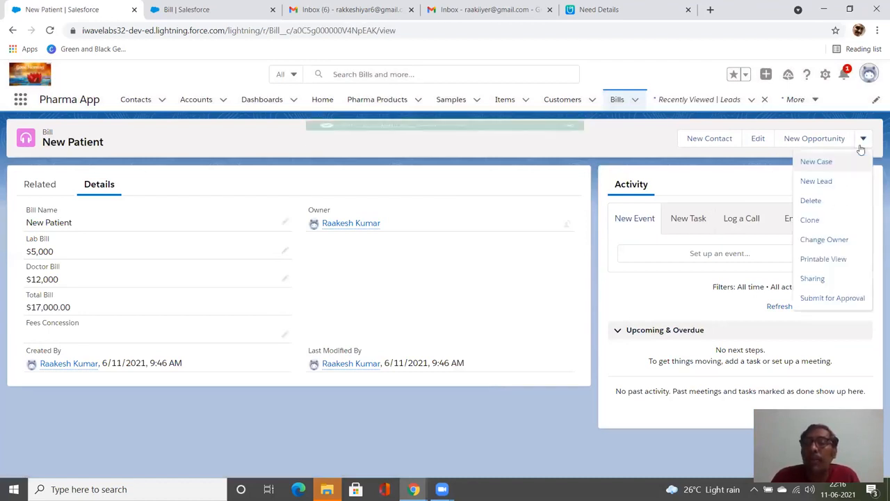
click(841, 297)
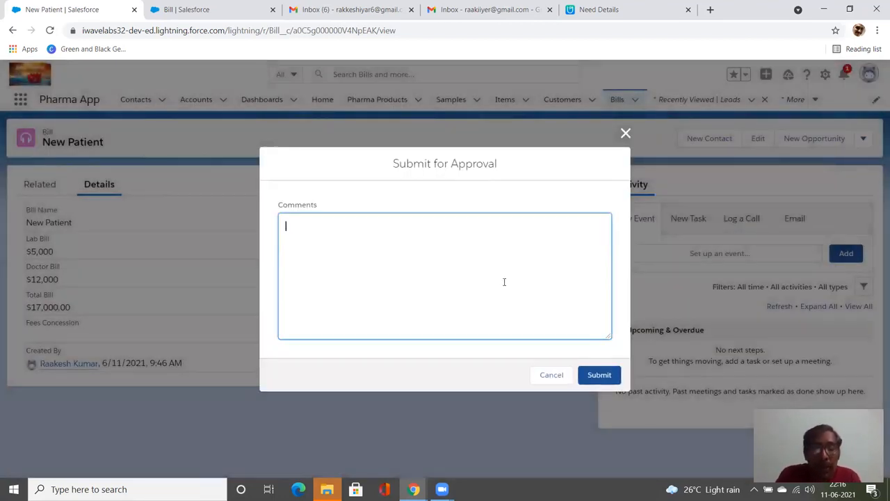
text(New Bill sub)
text(mitted for Approval)
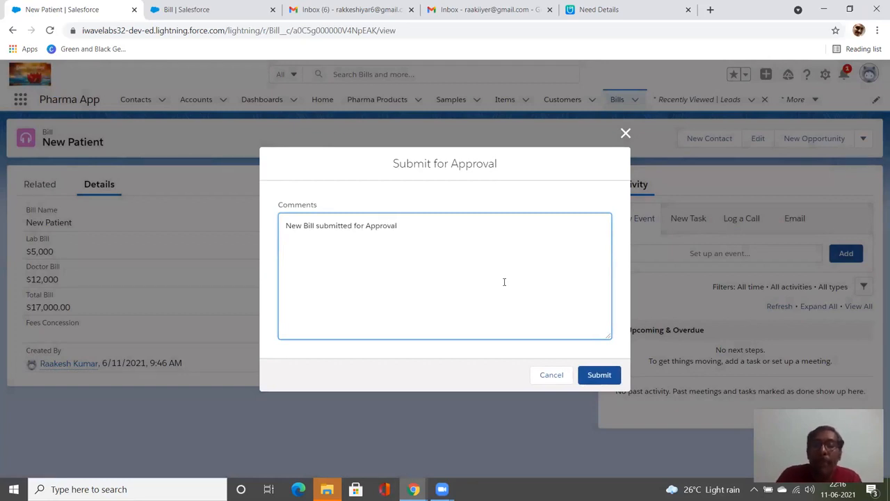
click(598, 374)
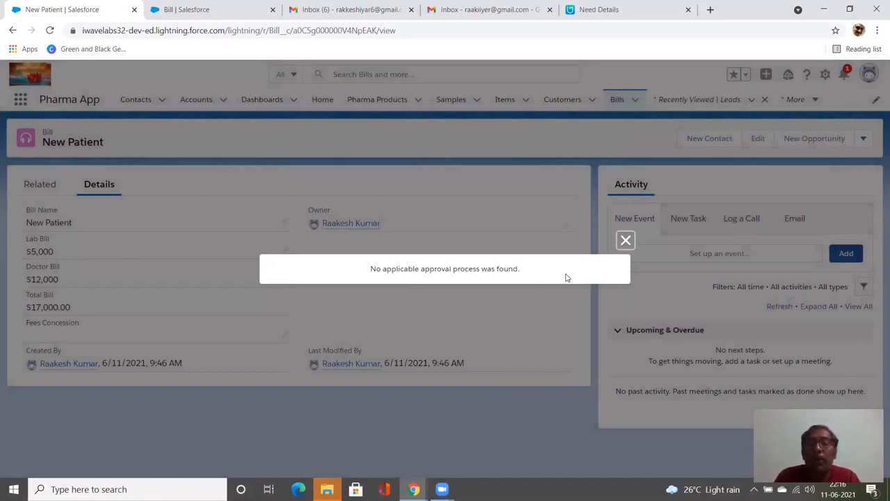
click(625, 240)
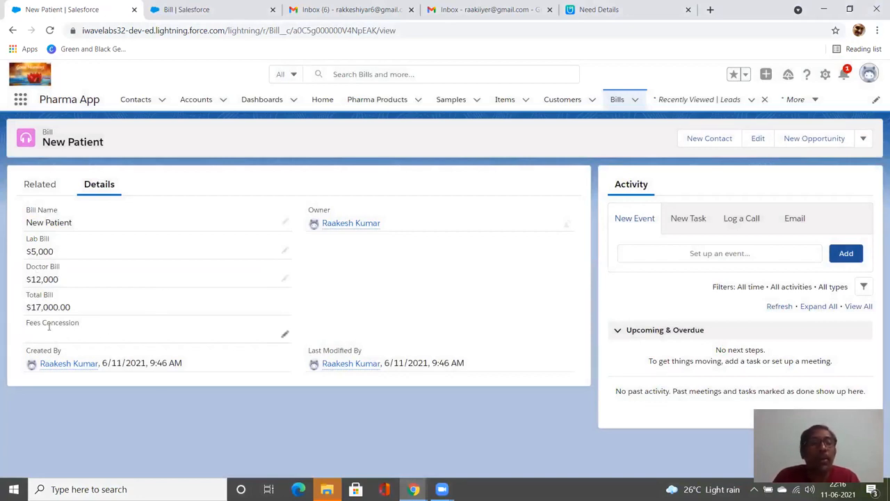
click(36, 185)
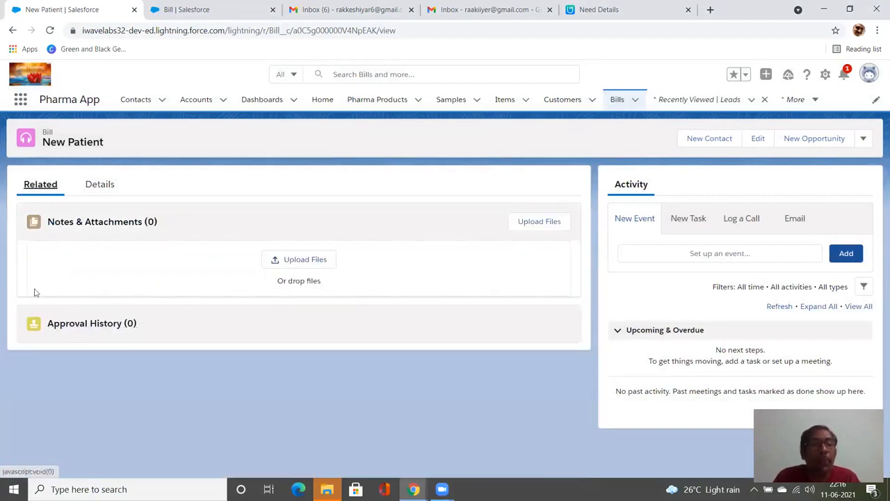
Create and save a bill named 'Accident case' with Lab Bill 1000 and Doctor Bill 500
click(617, 100)
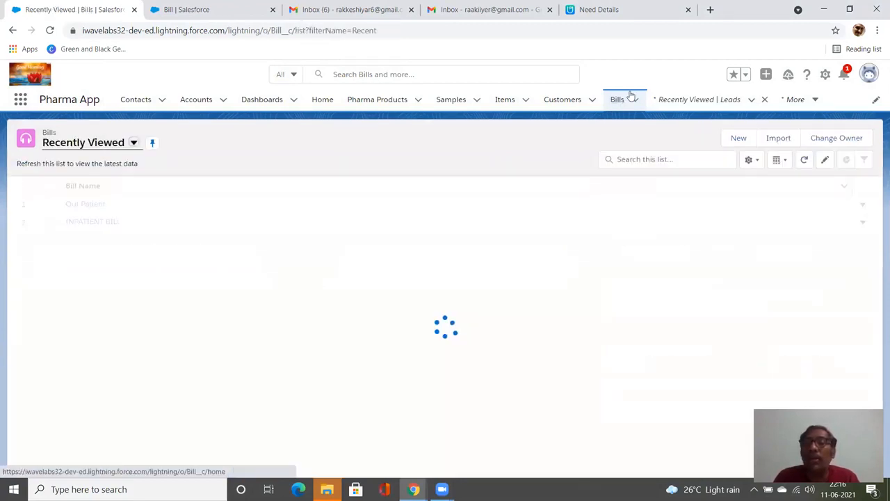
click(737, 138)
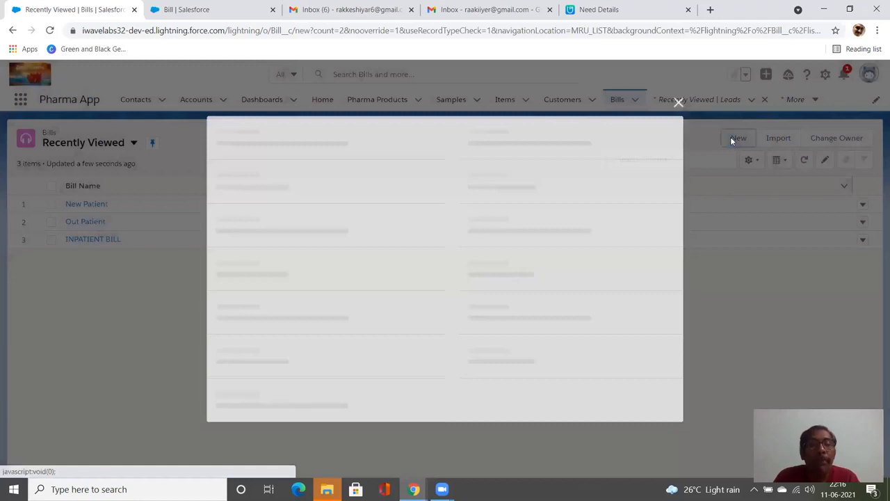
text(N)
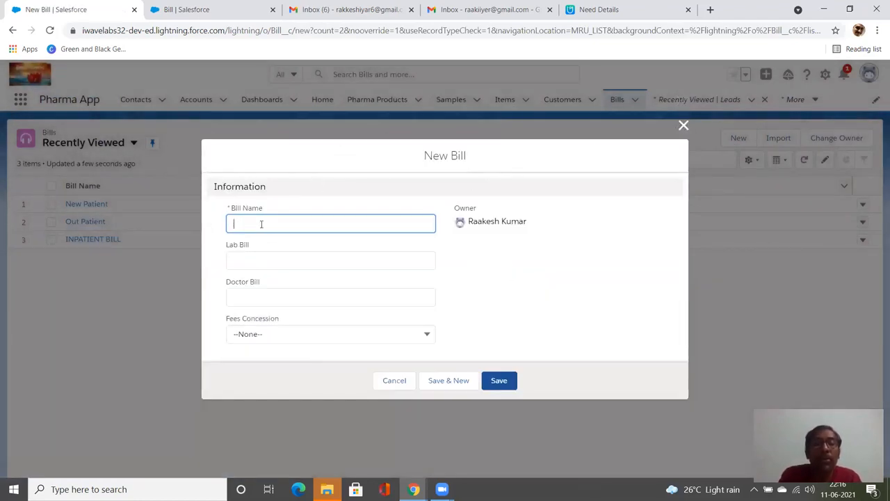
text(Accident case)
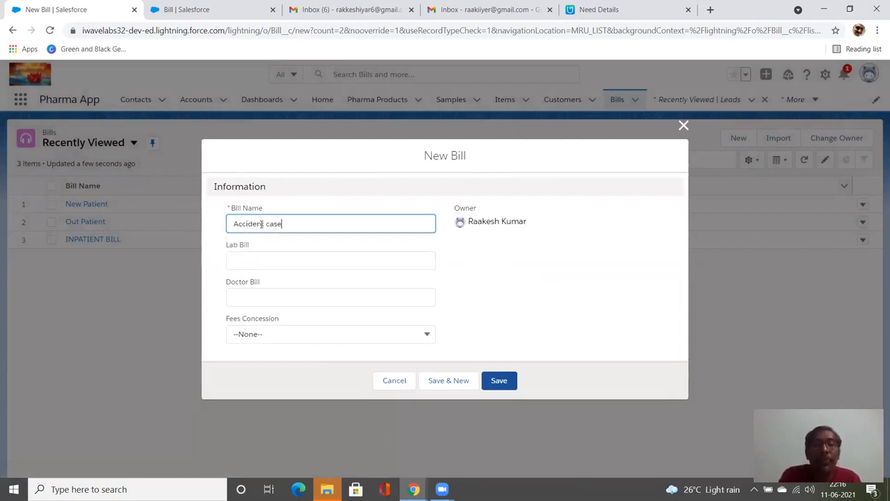
key(Tab)
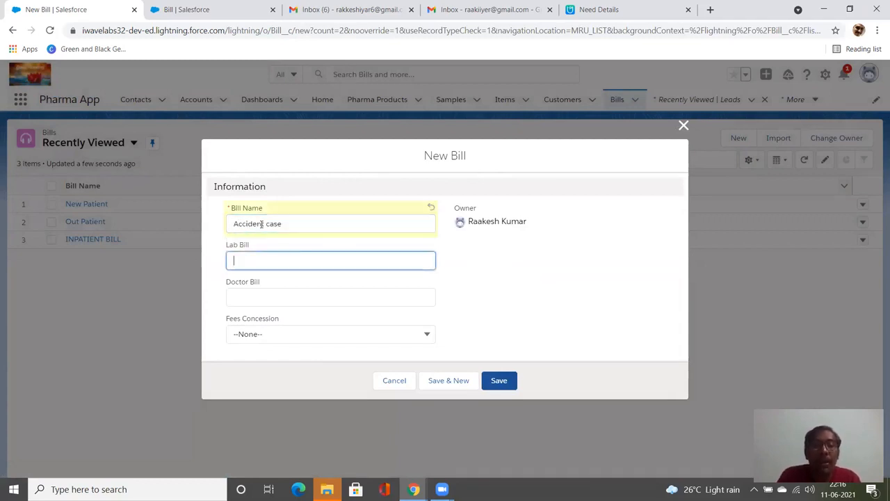
text(1000)
key(Tab)
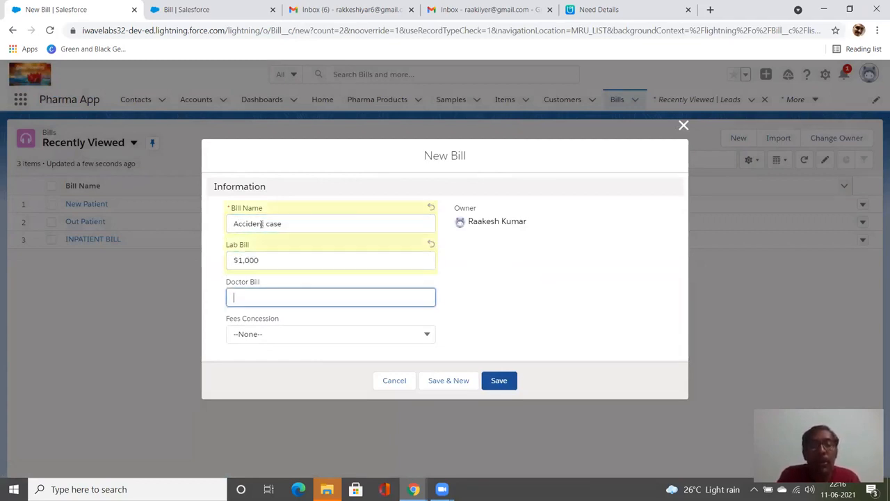
text(500)
key(Tab)
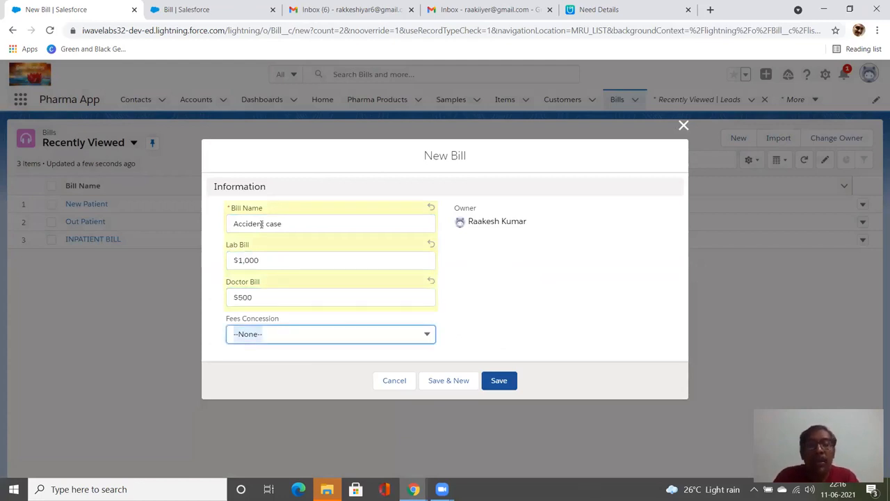
click(496, 380)
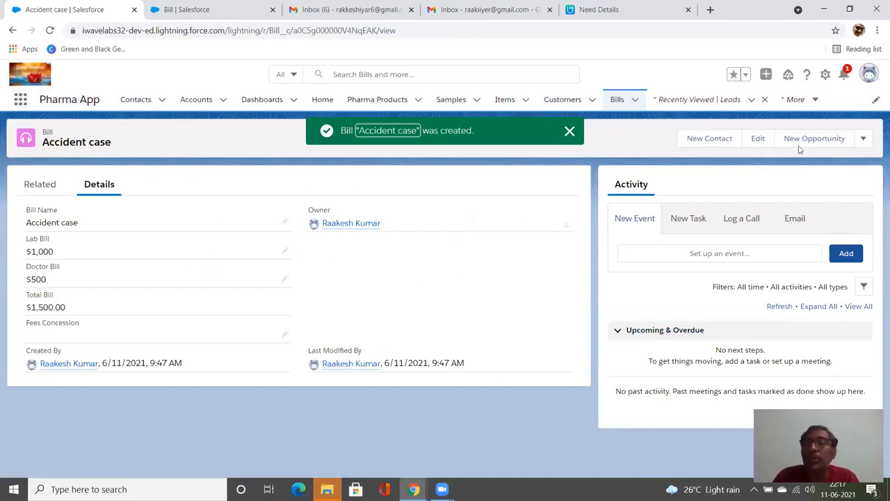
Submit the Accident case bill for approval with the comment 'submitted for approval'
click(863, 140)
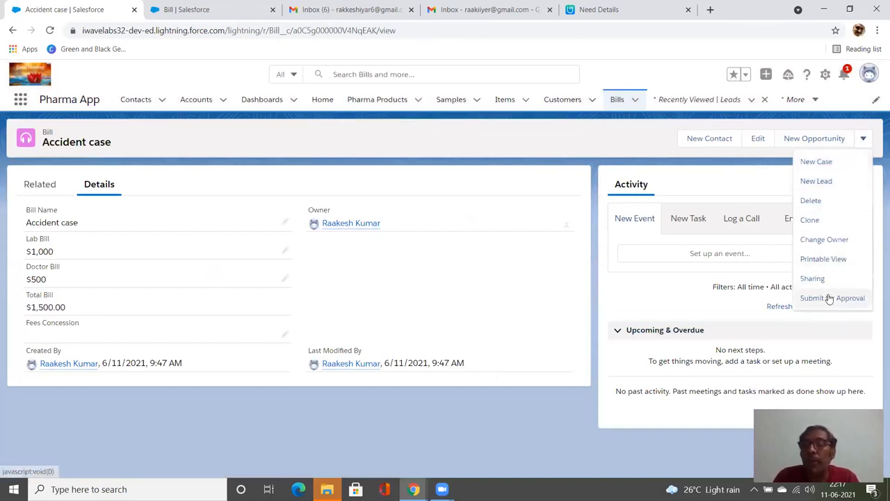
click(828, 298)
text(submitted f)
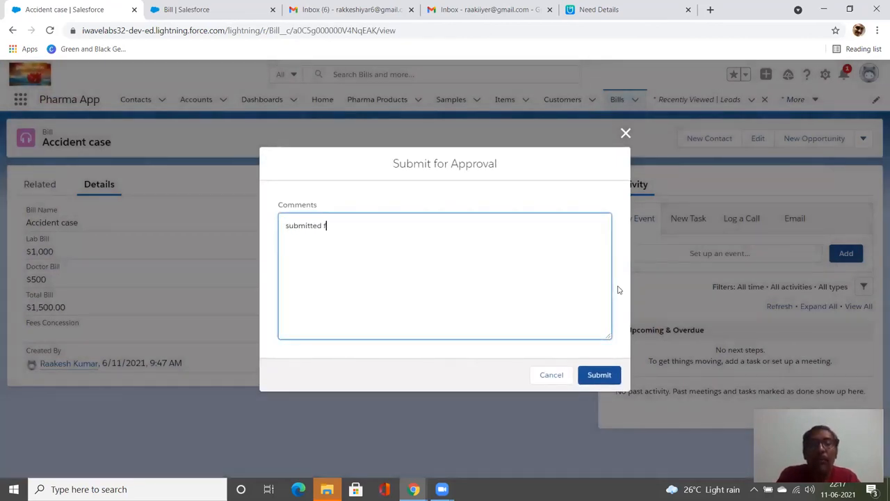
text(or approval)
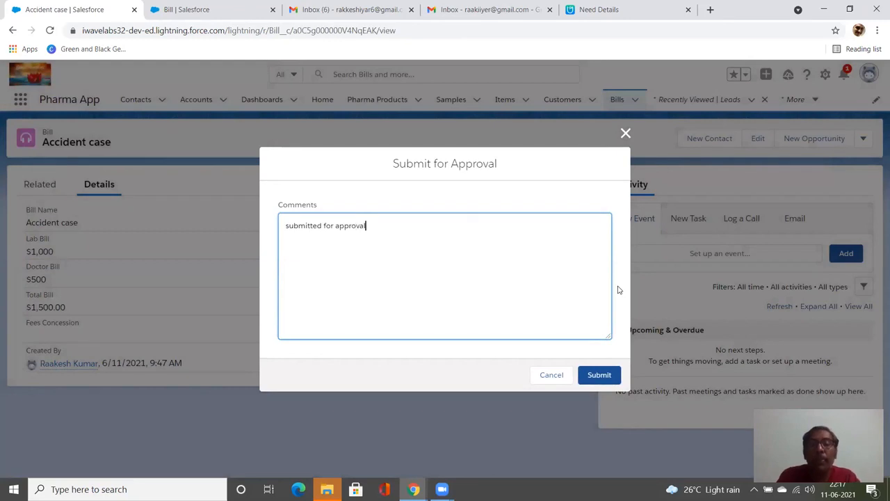
click(591, 378)
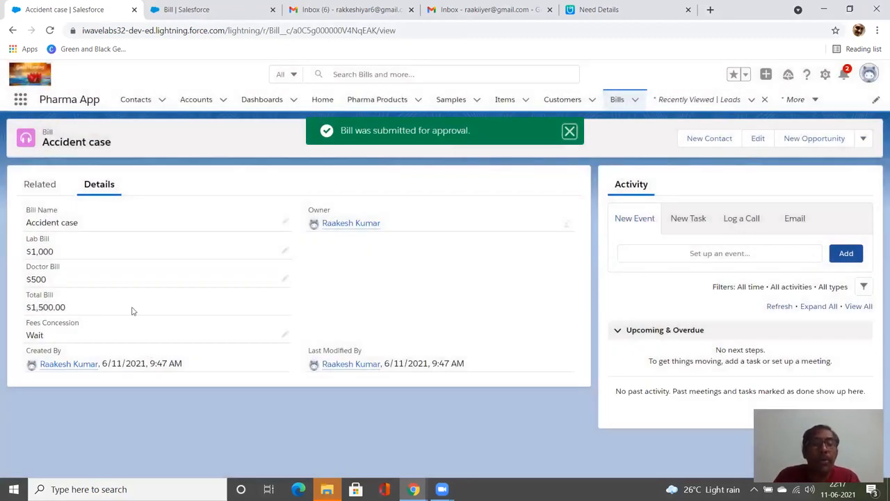
click(53, 187)
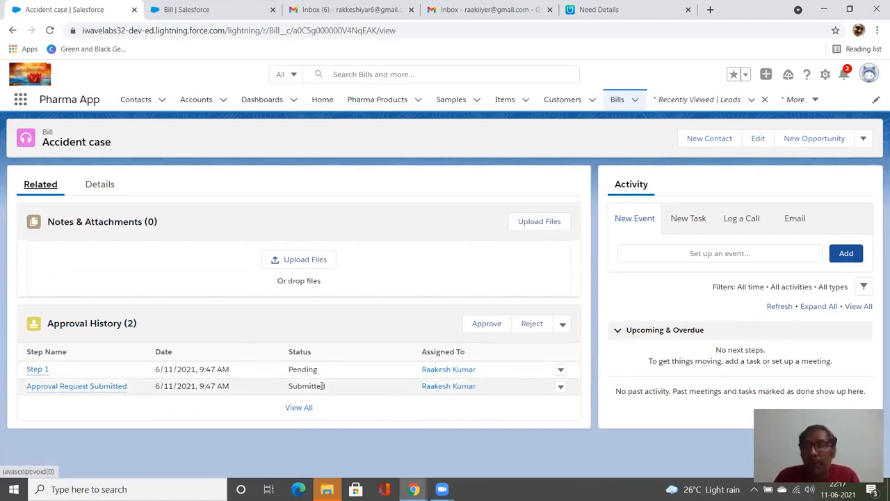
Recall the pending approval request with the comment 'The Bill has been recalled', then view the bill details
click(562, 326)
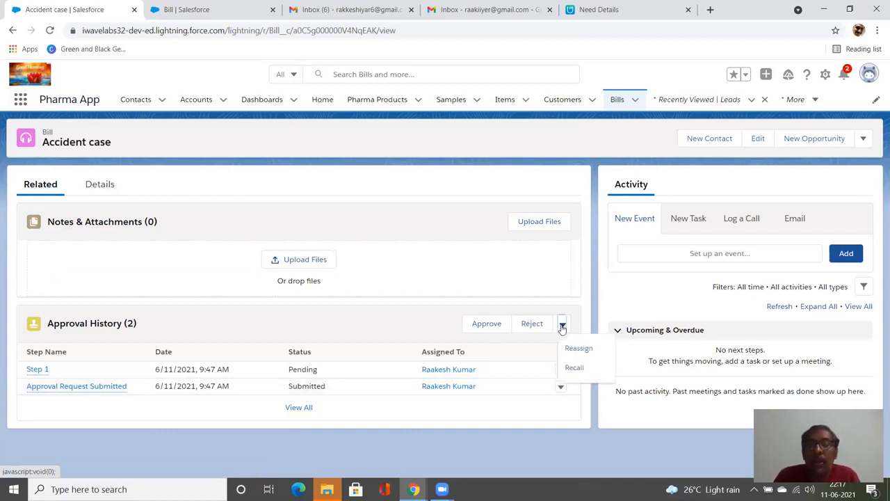
click(574, 373)
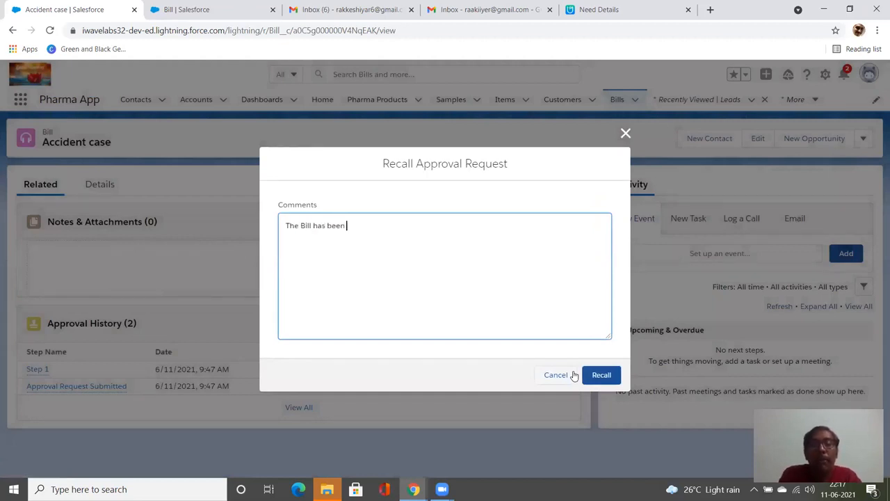
text(The Bill has been recalled)
click(603, 381)
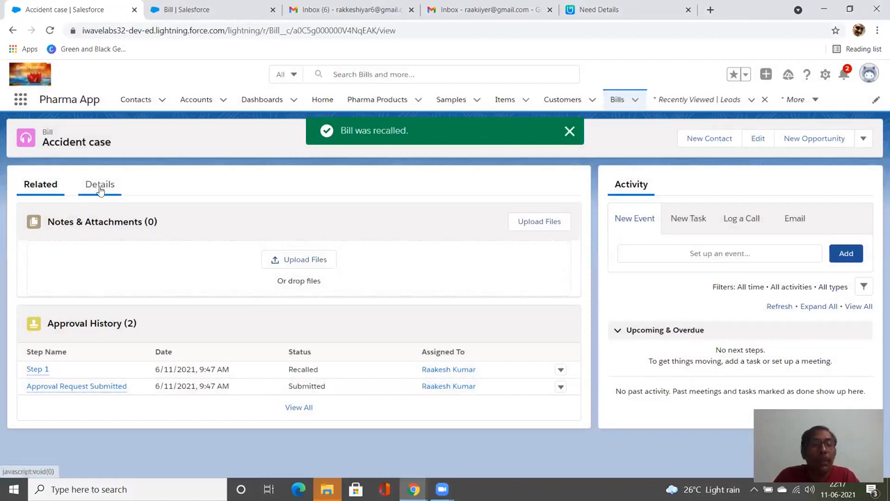
click(106, 186)
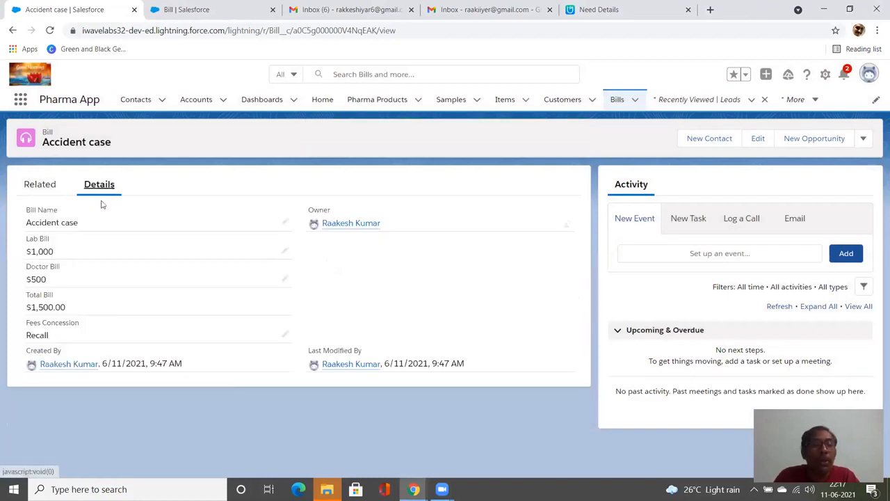